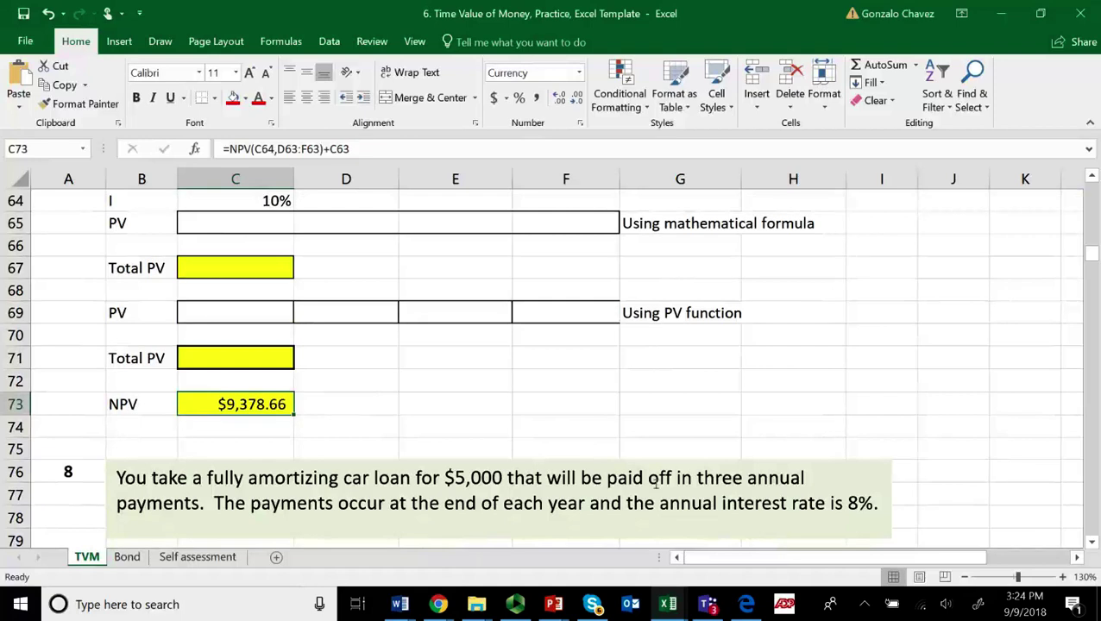
# Enter the car loan inputs for problem 8: PV 5000 in C80, N 3 in C81 and I 8% in C82
pyautogui.scroll(-1, 654, 480)
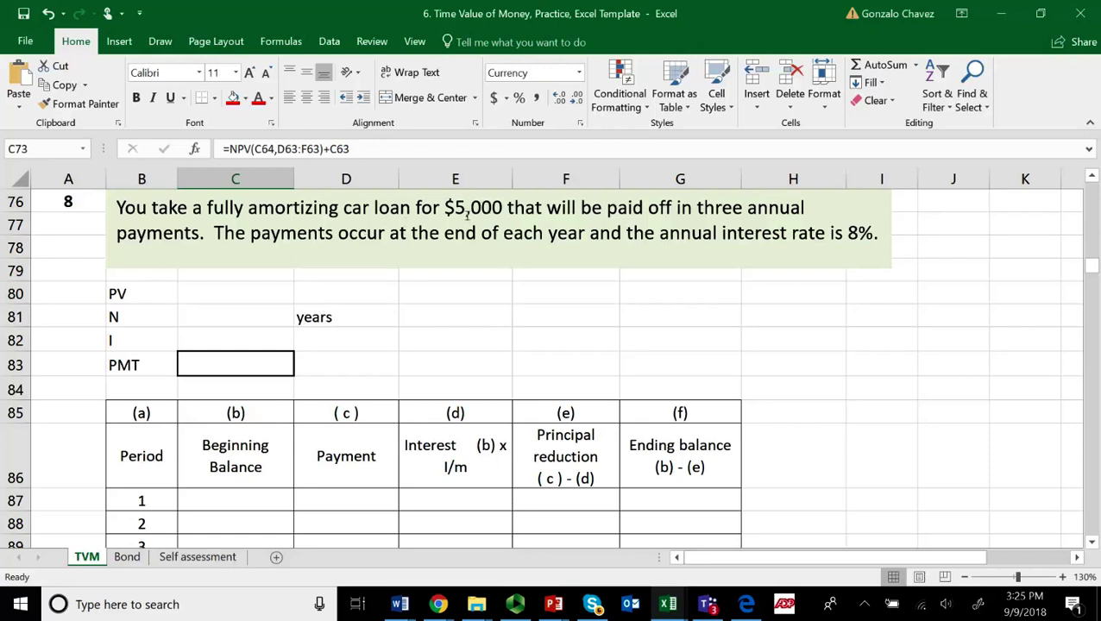
pyautogui.click(215, 295)
pyautogui.write('5')
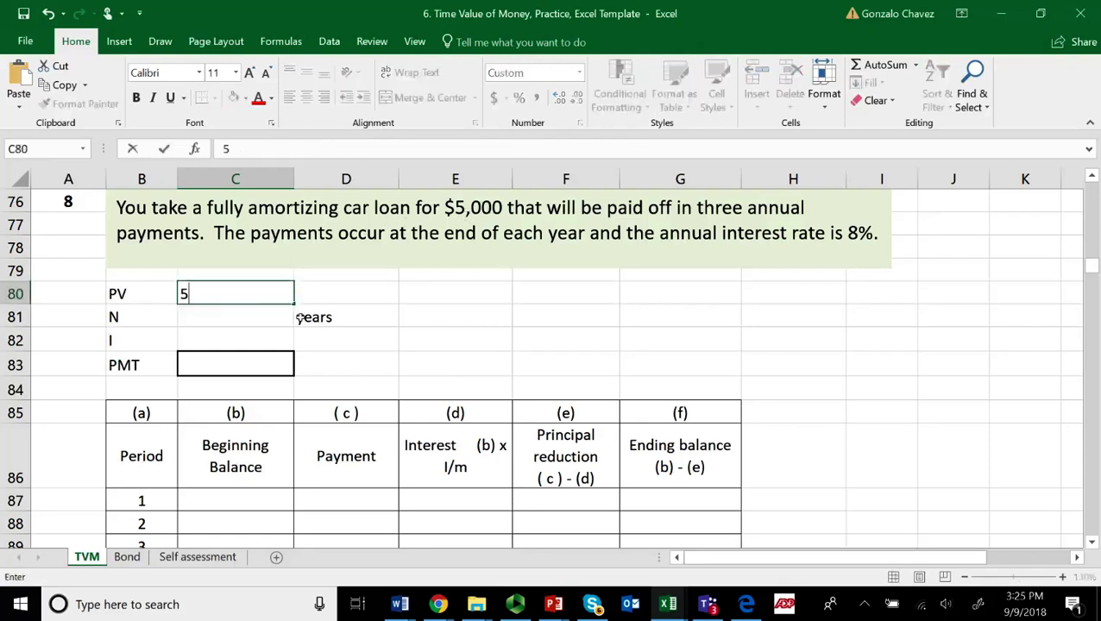
pyautogui.write('000')
pyautogui.hotkey('ctrl', 'Return')
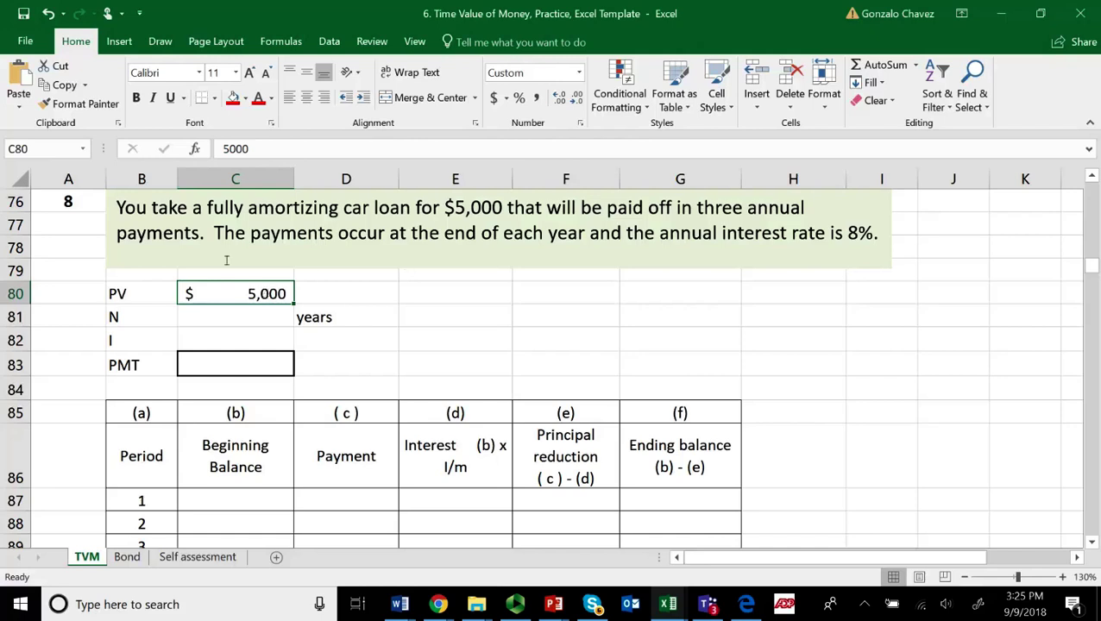
pyautogui.click(223, 316)
pyautogui.write('3')
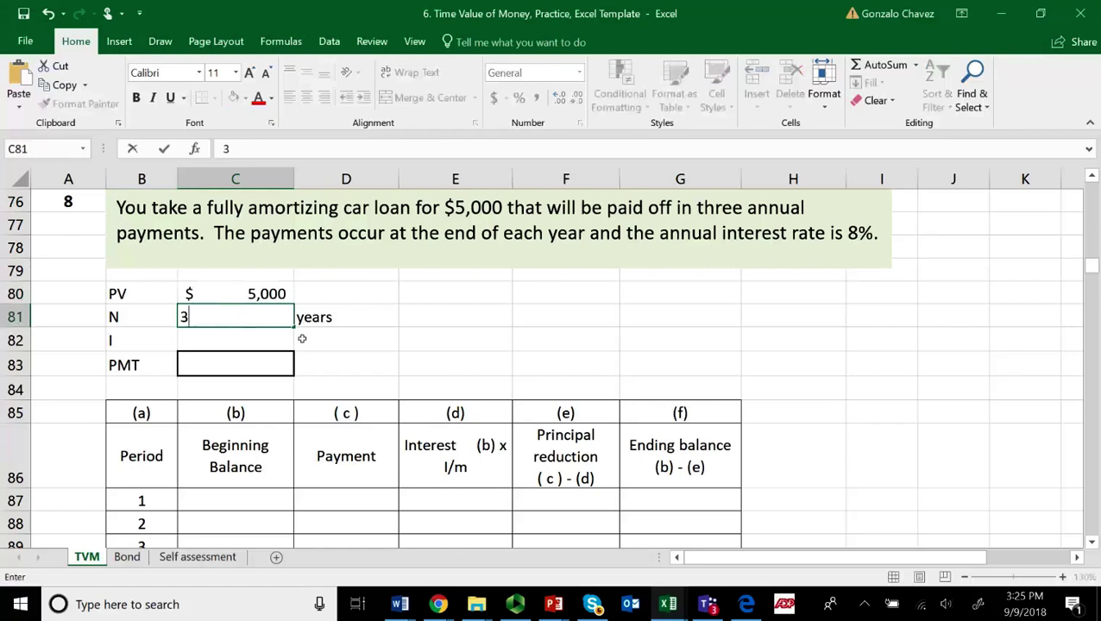
pyautogui.press('Return')
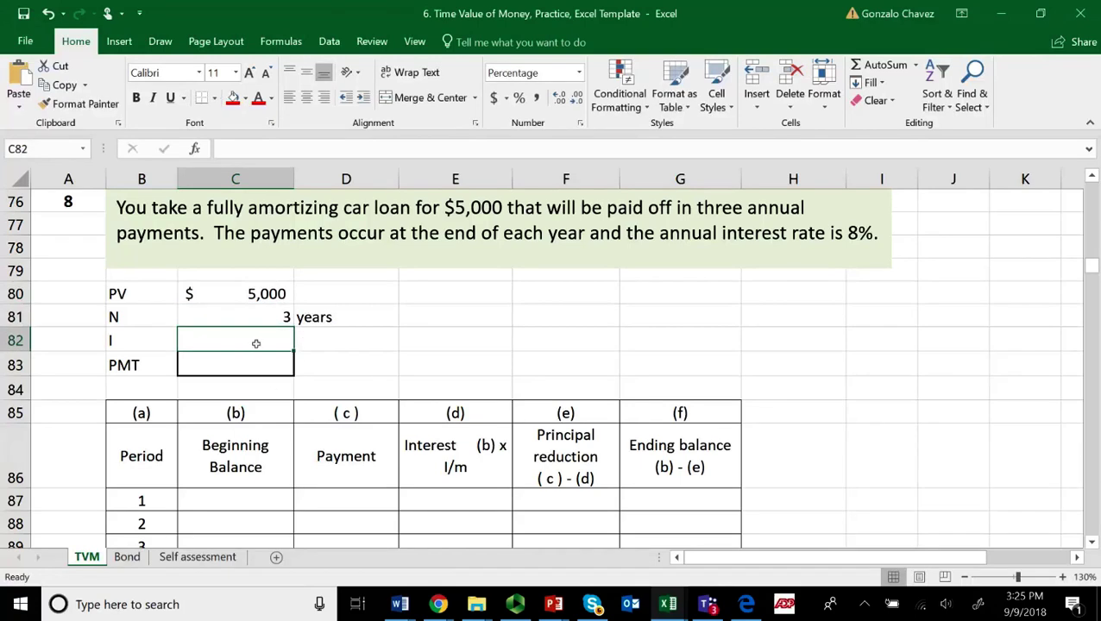
pyautogui.write('8%')
pyautogui.press('Return')
pyautogui.press('Up')
pyautogui.press('Left')
pyautogui.write('Rate')
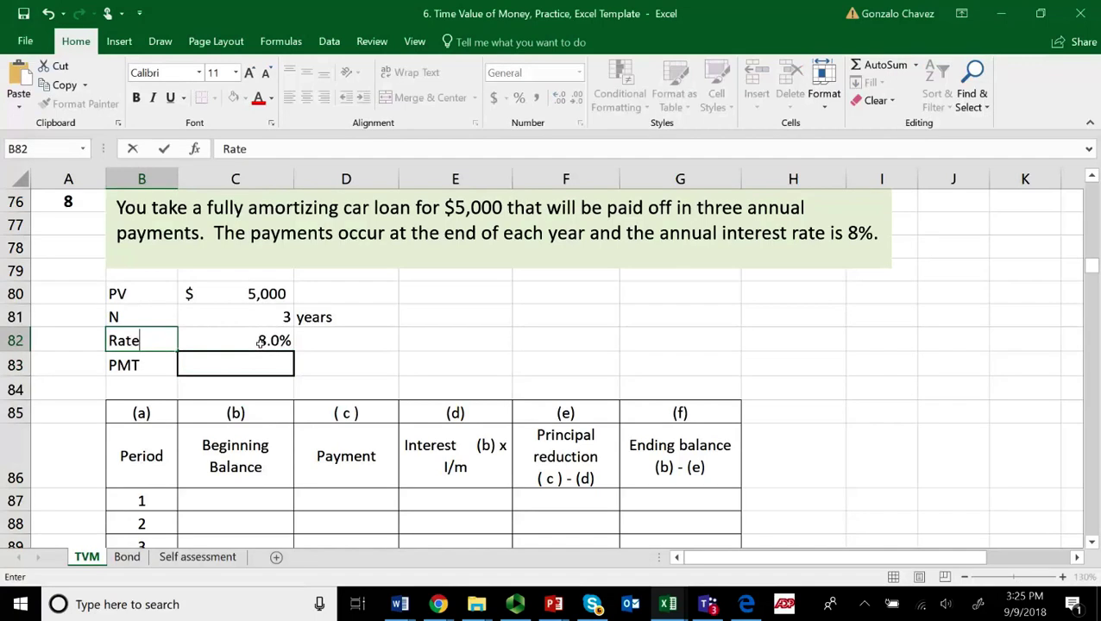
pyautogui.press('Return')
pyautogui.press('Up')
pyautogui.write('I')
pyautogui.press('Return')
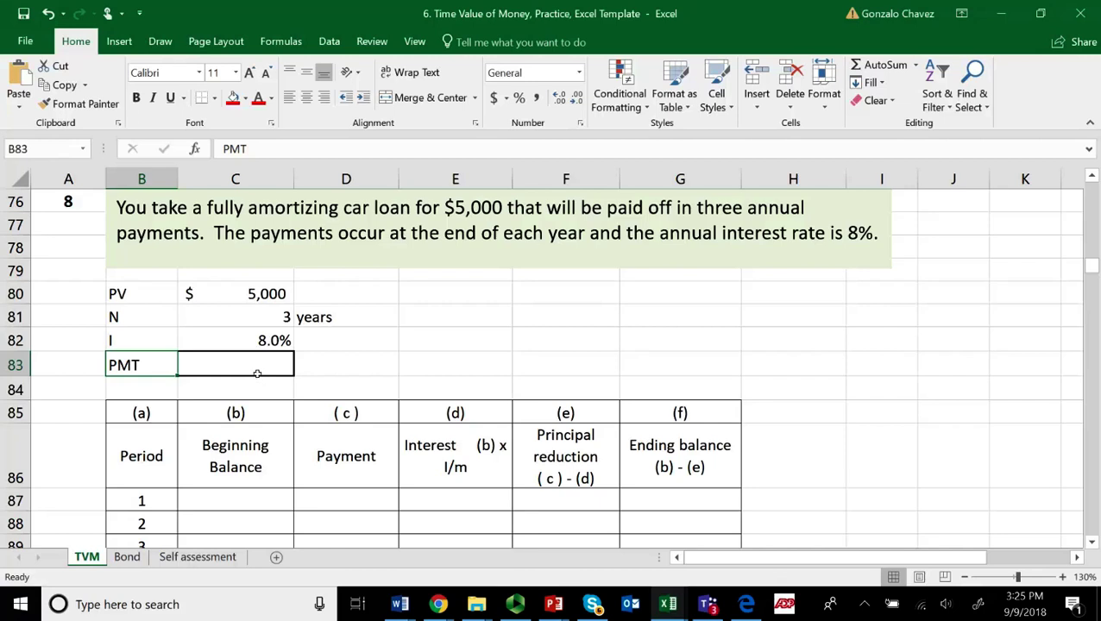
# Start a PMT function in the payment cell C83 and open its function arguments clear of the loan inputs
pyautogui.scroll(-1, 261, 366)
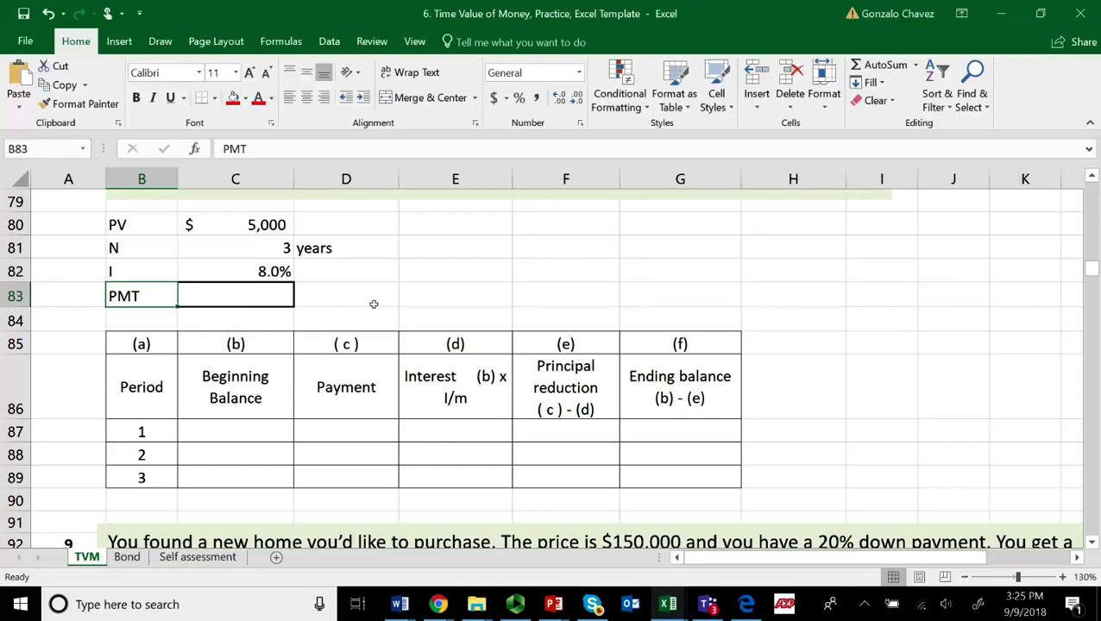
pyautogui.click(288, 302)
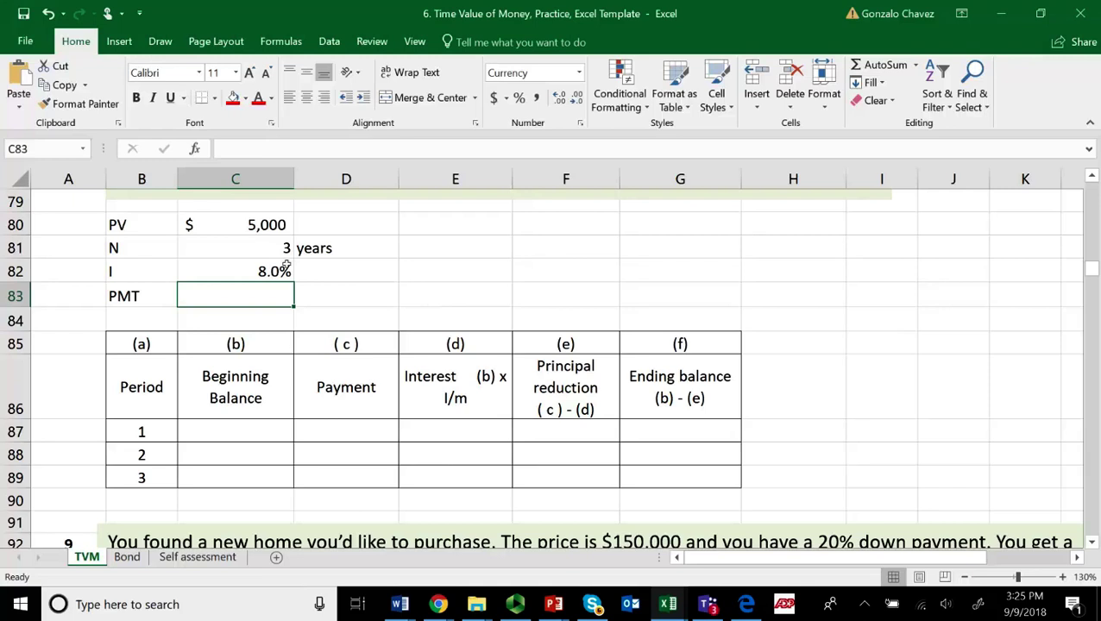
pyautogui.click(250, 227)
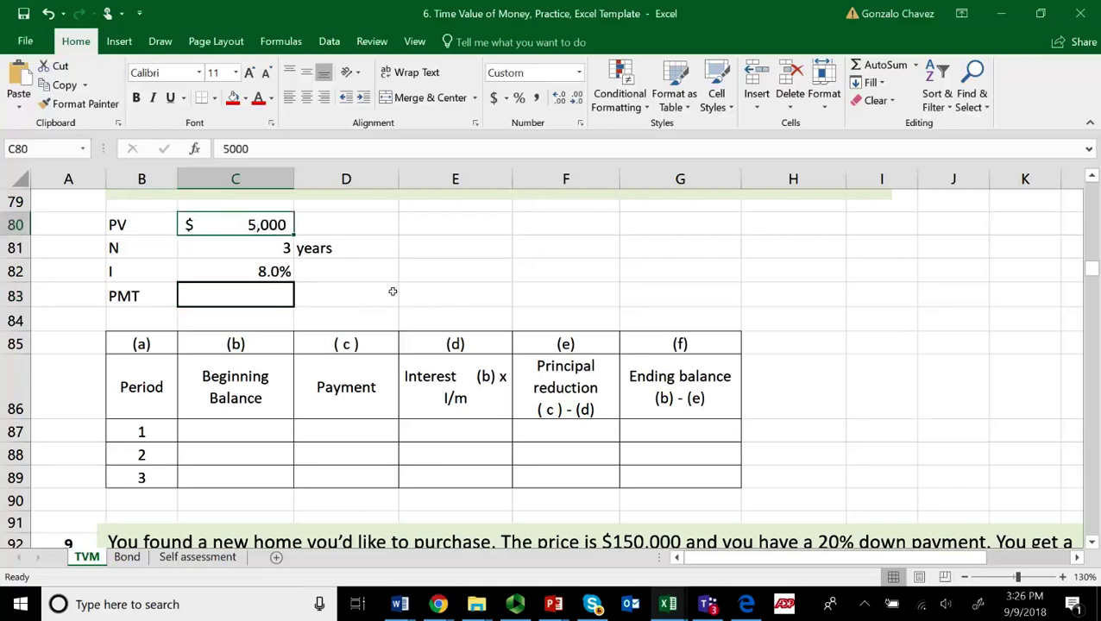
pyautogui.click(275, 274)
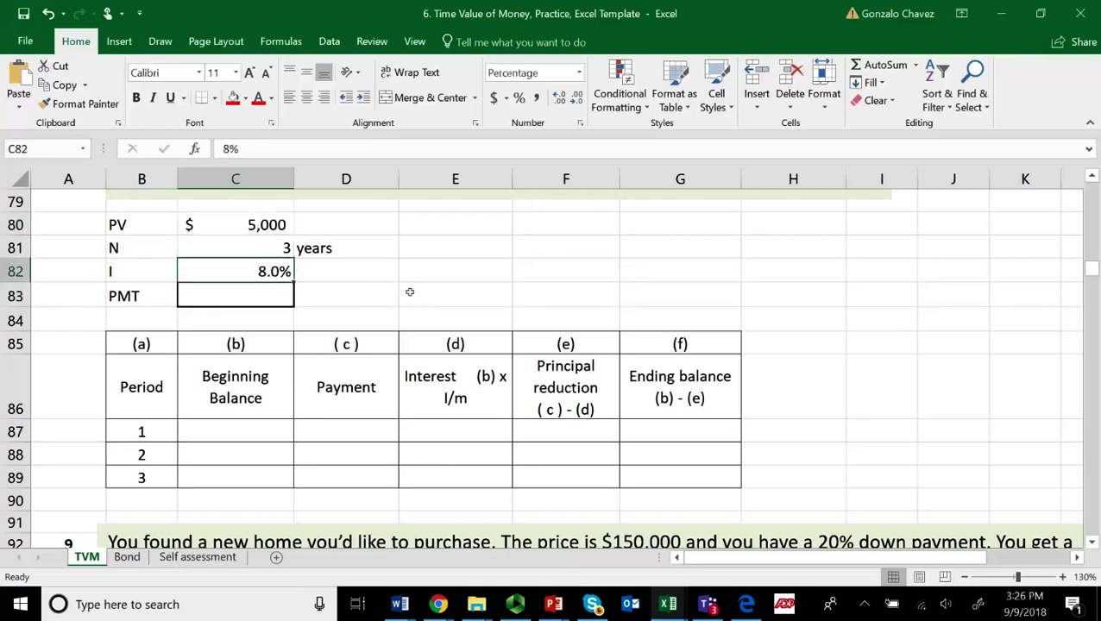
pyautogui.click(267, 298)
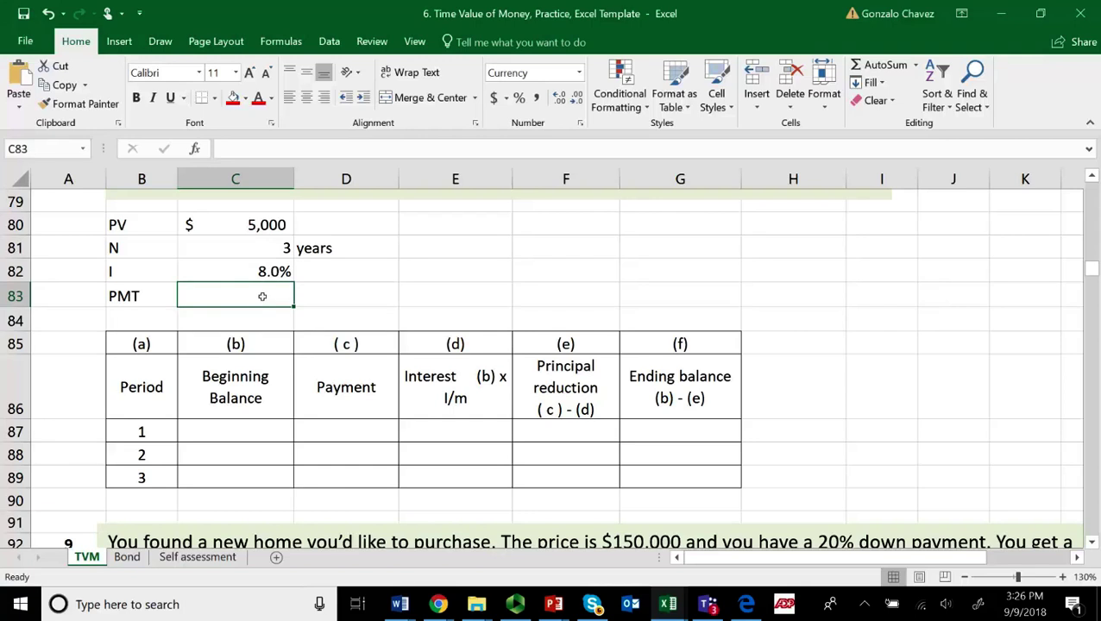
pyautogui.write('=pm')
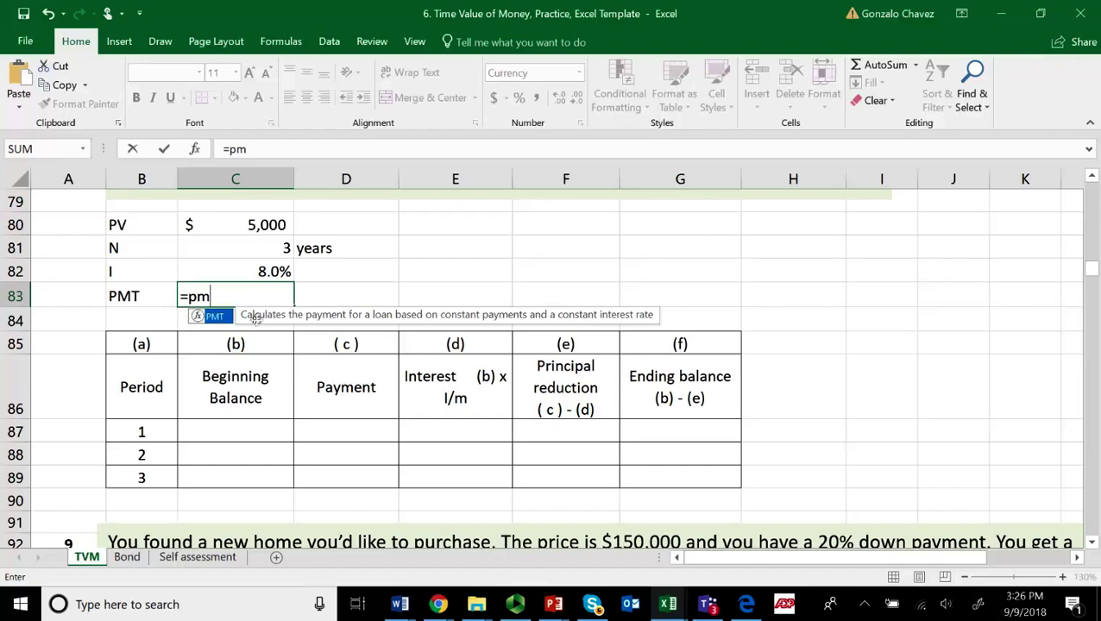
pyautogui.doubleClick(215, 317)
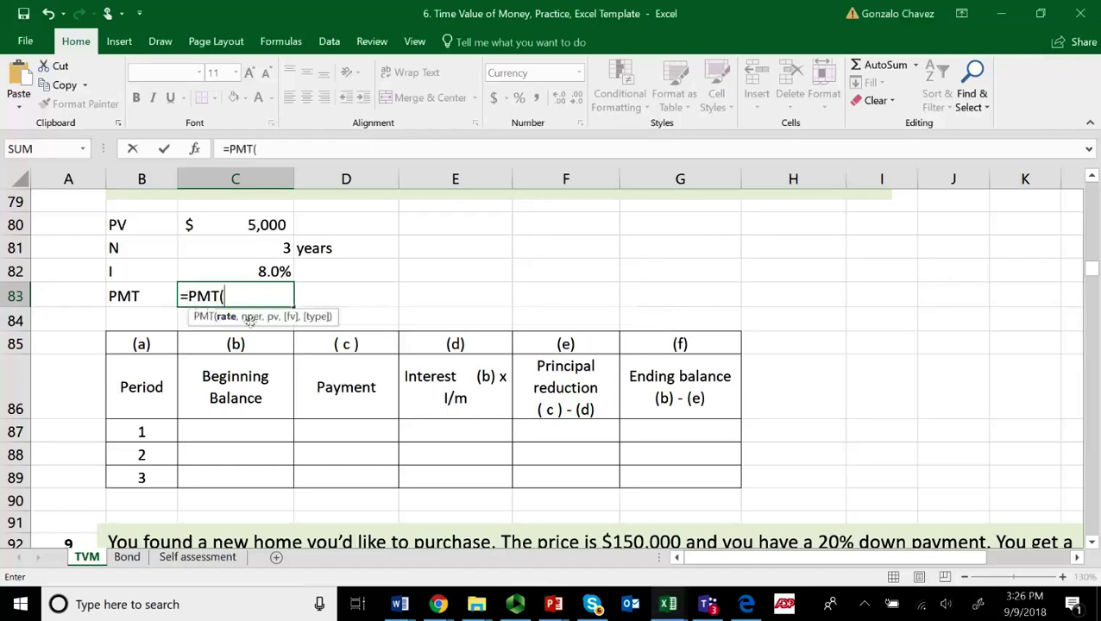
pyautogui.click(194, 148)
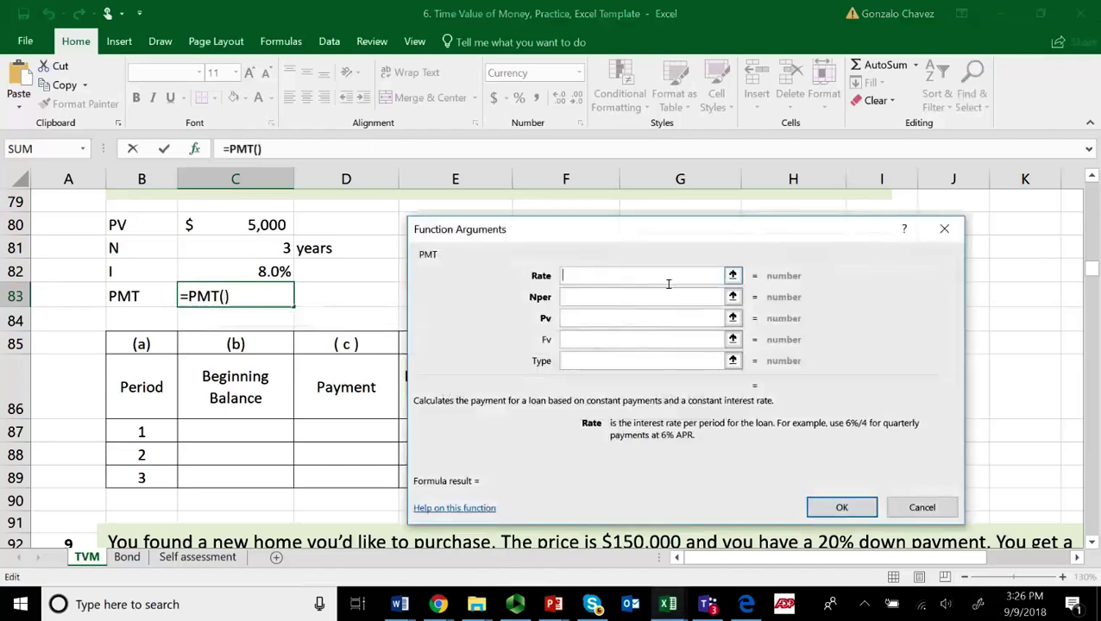
pyautogui.moveTo(622, 226); pyautogui.dragTo(777, 158)
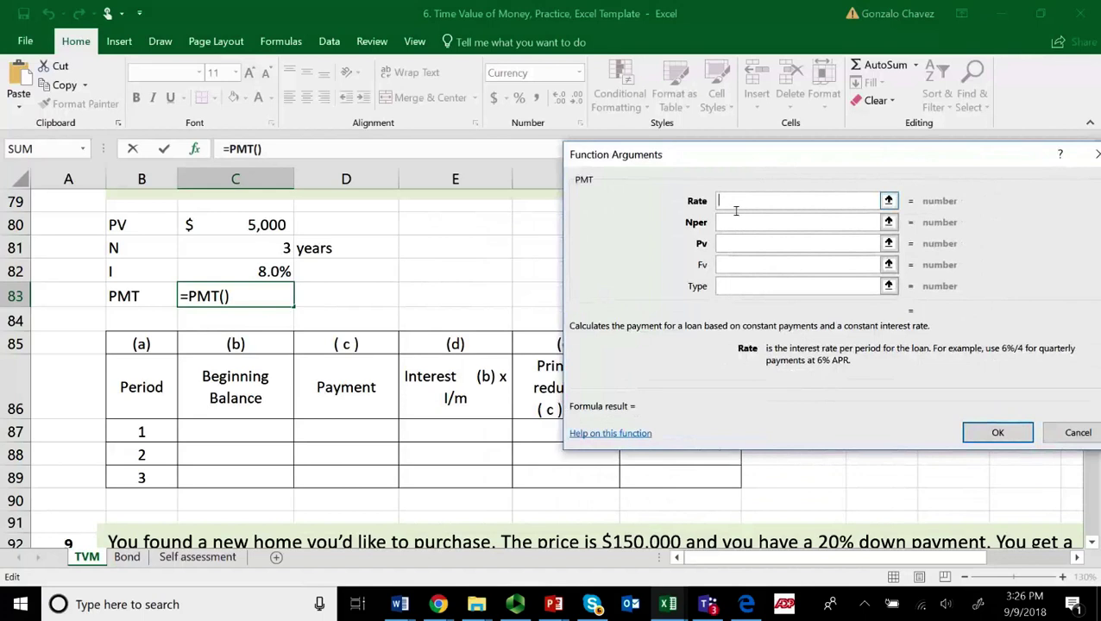
# Complete the PMT function with Rate C82, Nper C81 and Pv C80, leaving Fv and Type empty
pyautogui.click(263, 274)
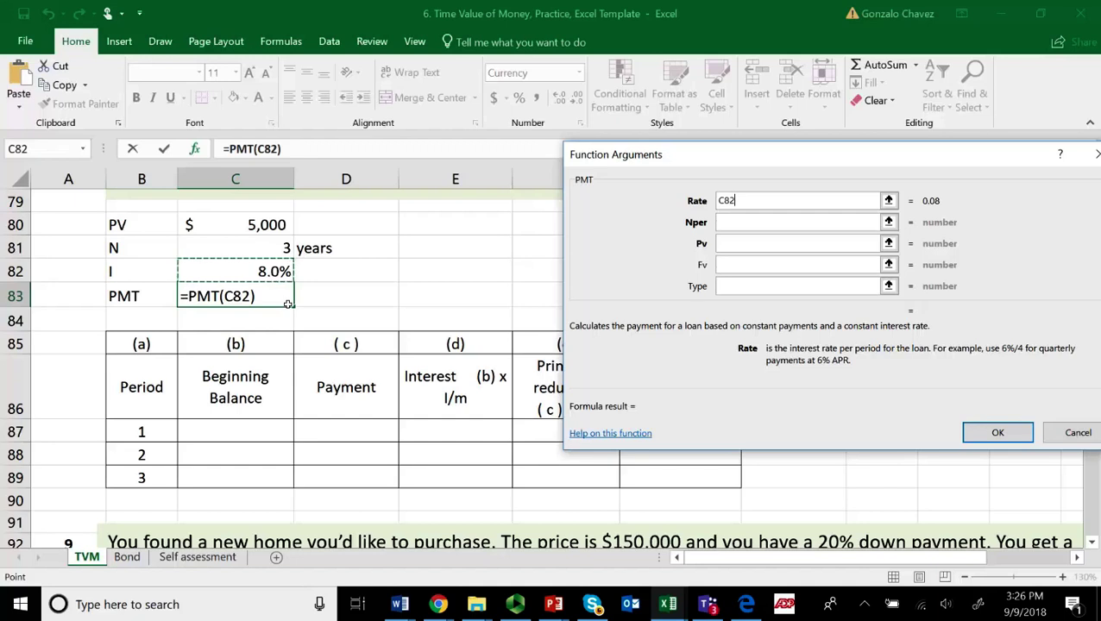
pyautogui.click(726, 226)
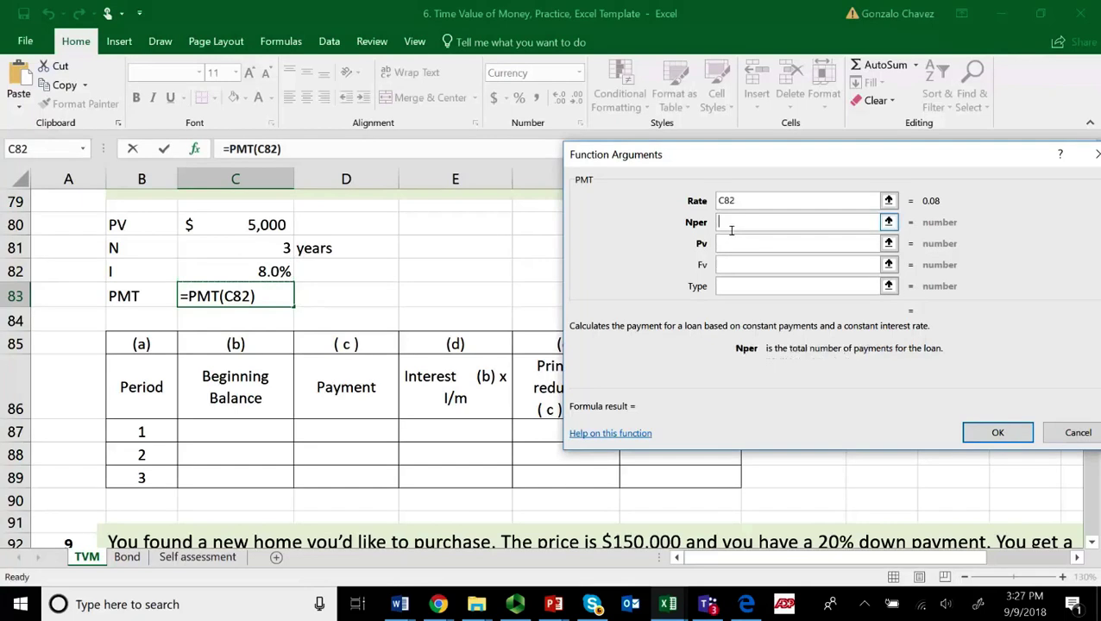
pyautogui.click(278, 248)
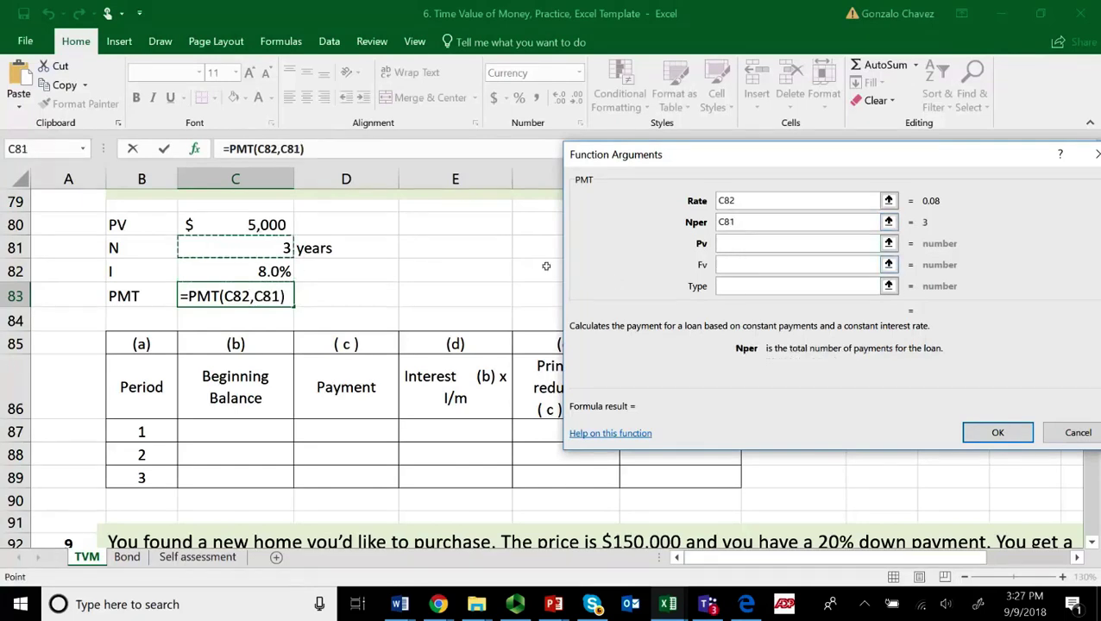
pyautogui.click(763, 253)
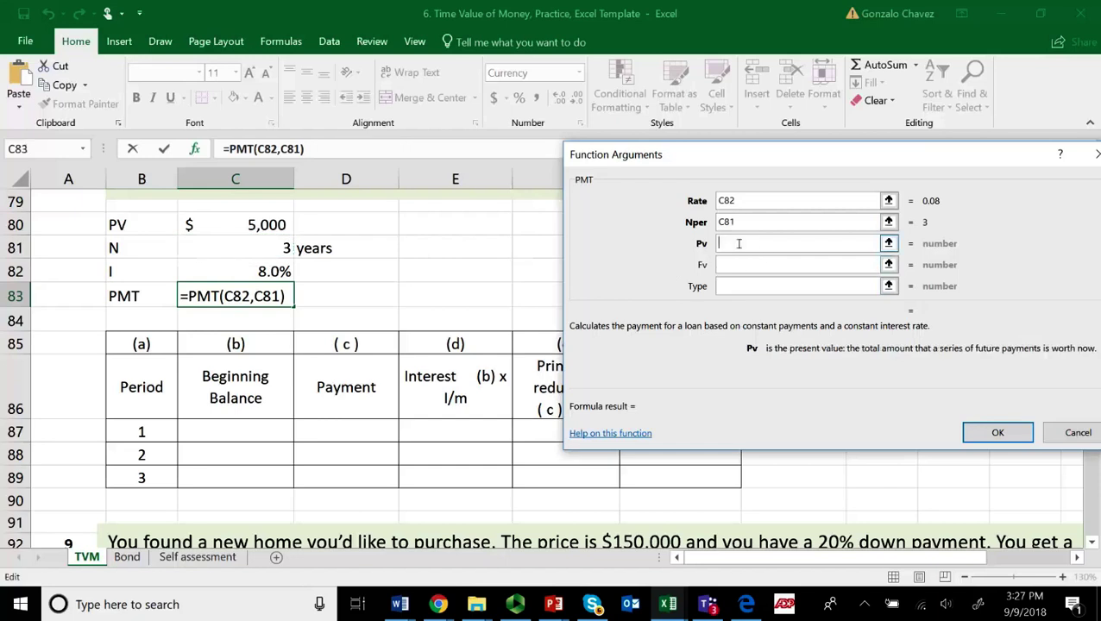
pyautogui.click(238, 226)
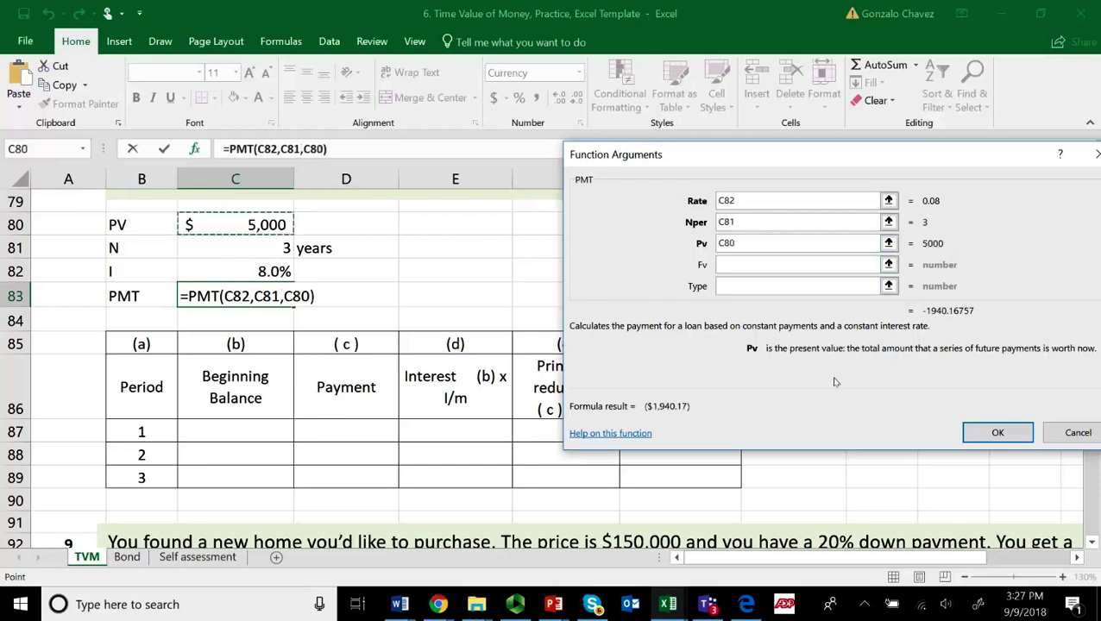
pyautogui.click(738, 268)
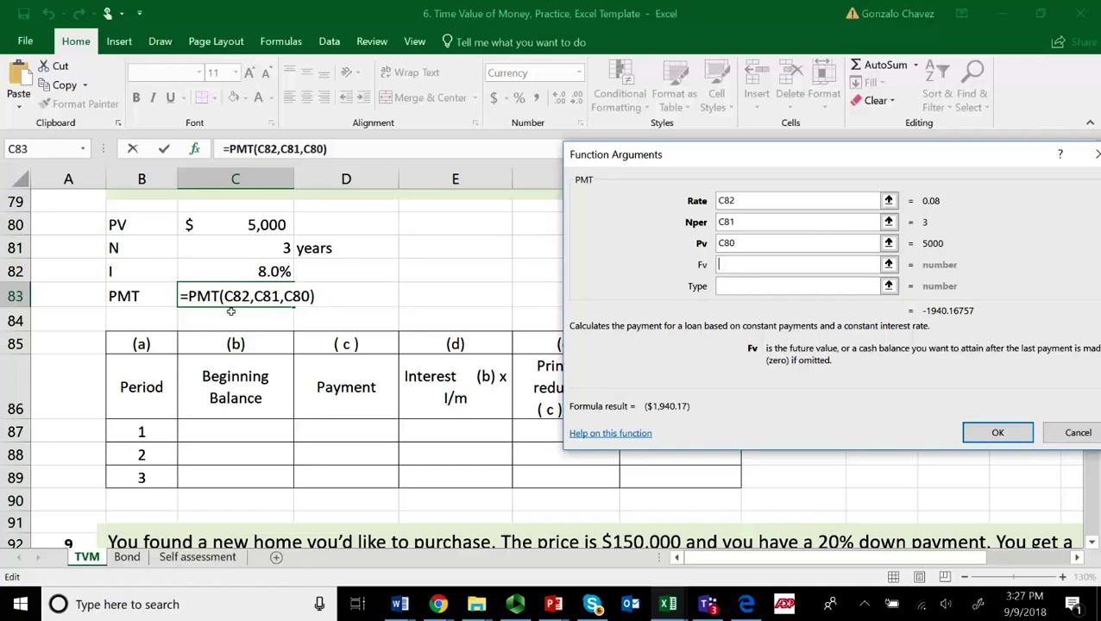
pyautogui.click(998, 433)
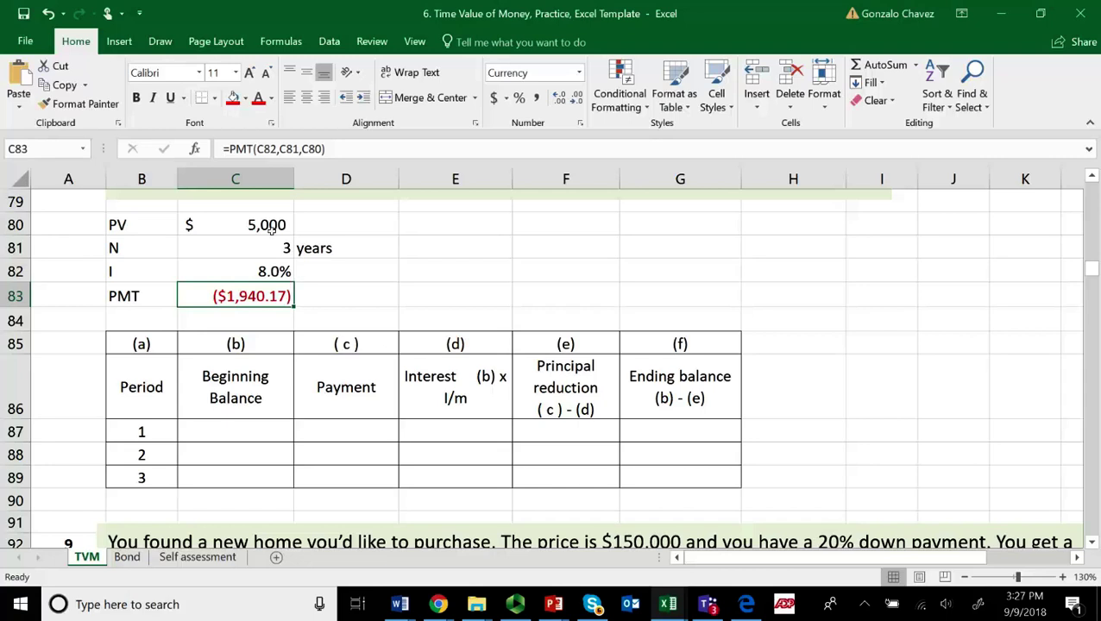
# Link the period 1 beginning balance in C87 to the loan amount with =C80
pyautogui.click(271, 226)
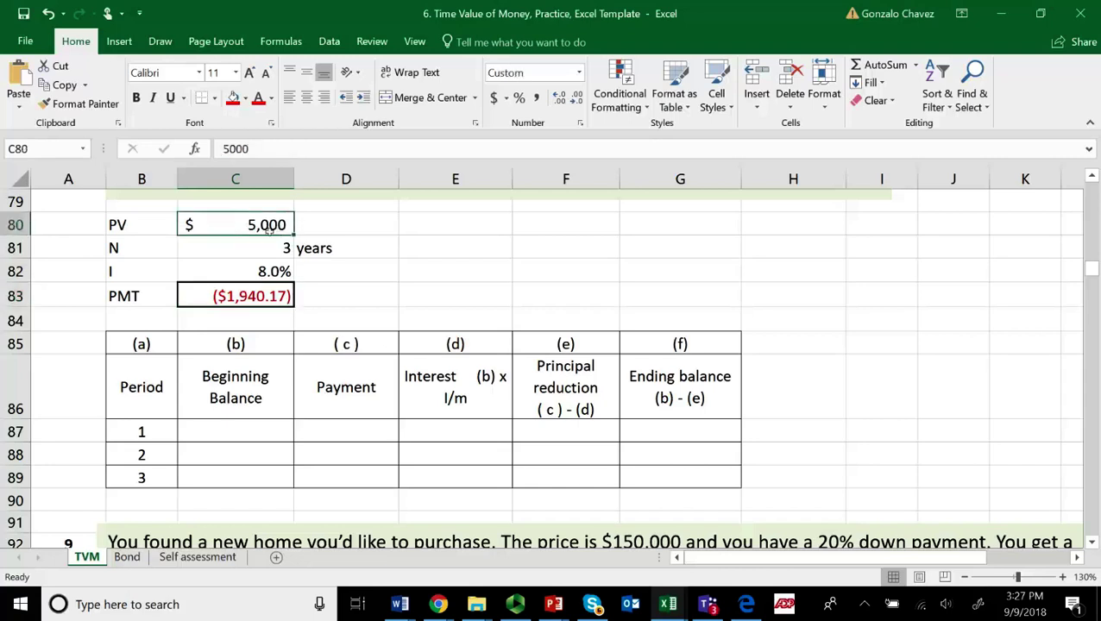
pyautogui.click(253, 300)
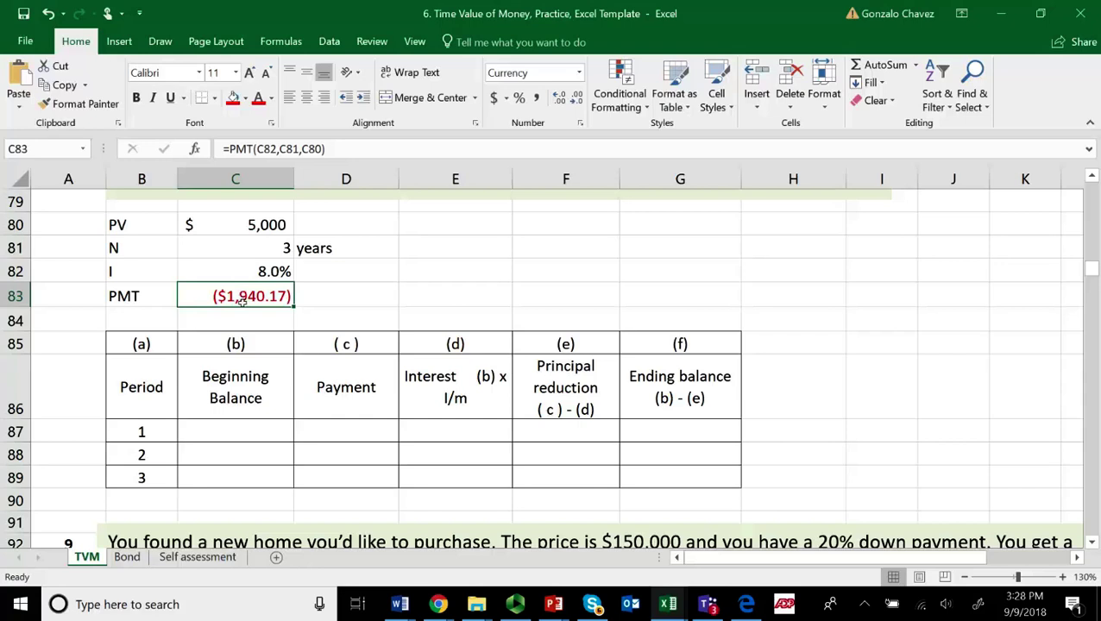
pyautogui.click(249, 430)
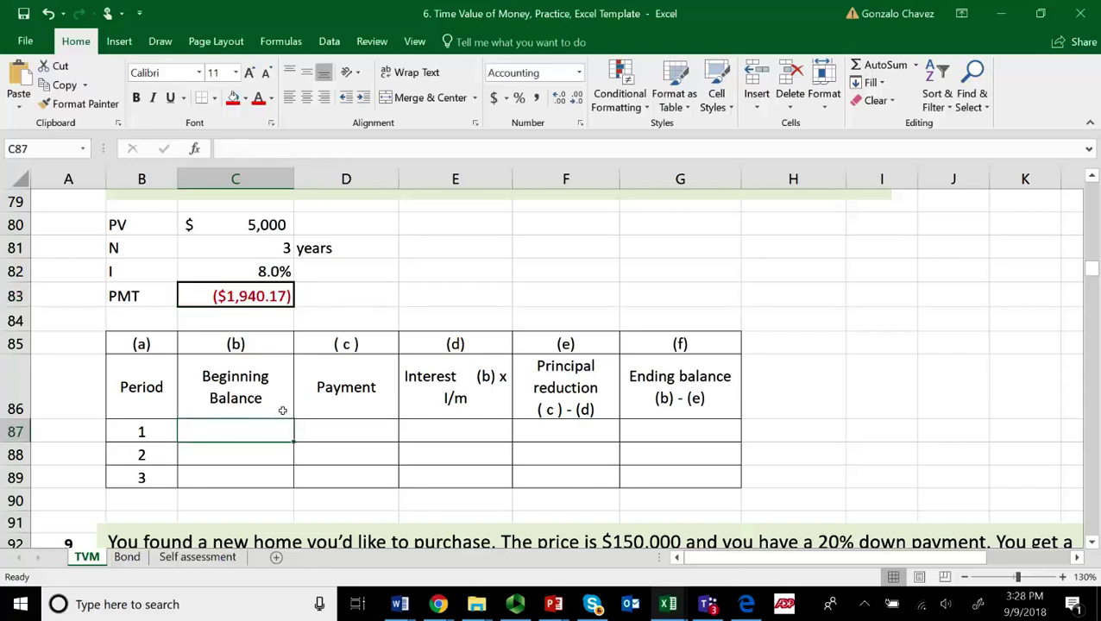
pyautogui.write('=')
pyautogui.click(255, 229)
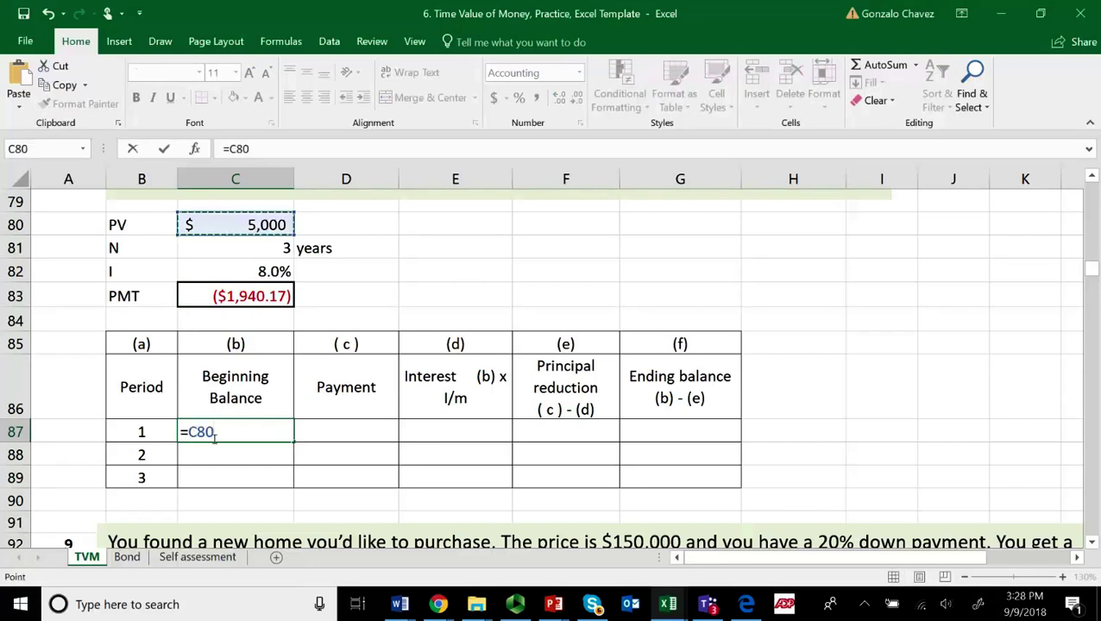
pyautogui.press('Return')
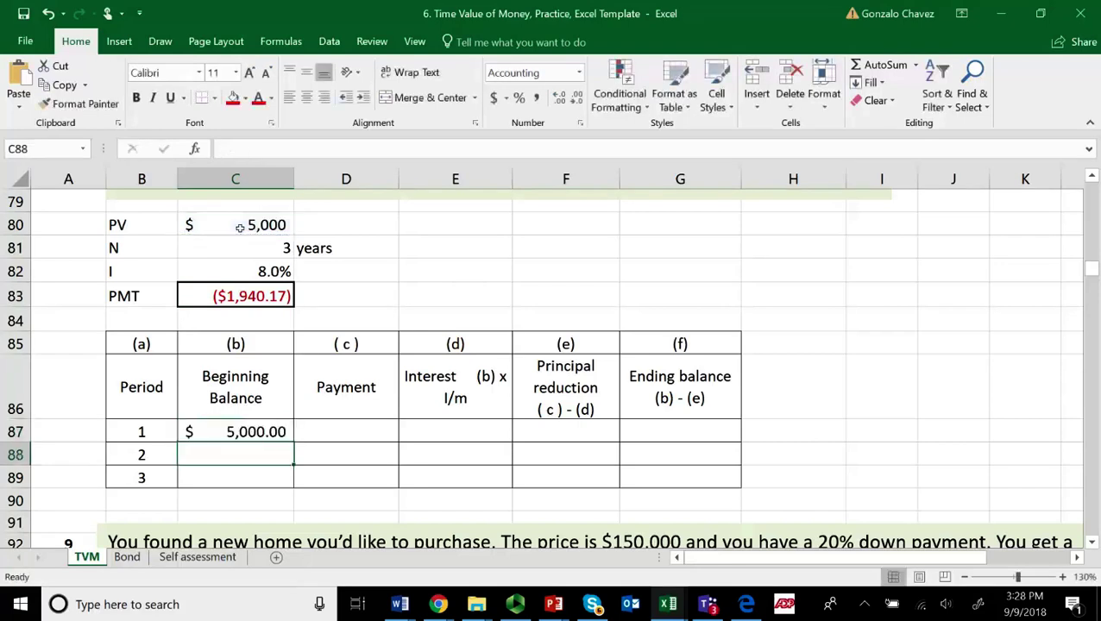
# Link the period 1 payment in D87 to the calculated payment in C83
pyautogui.click(356, 433)
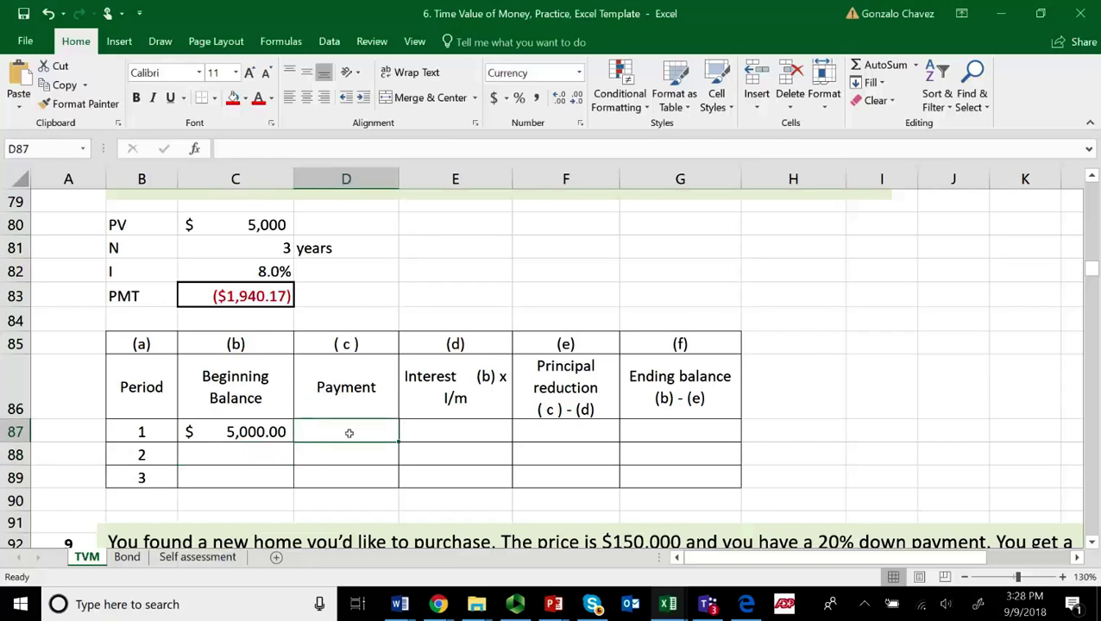
pyautogui.write('=')
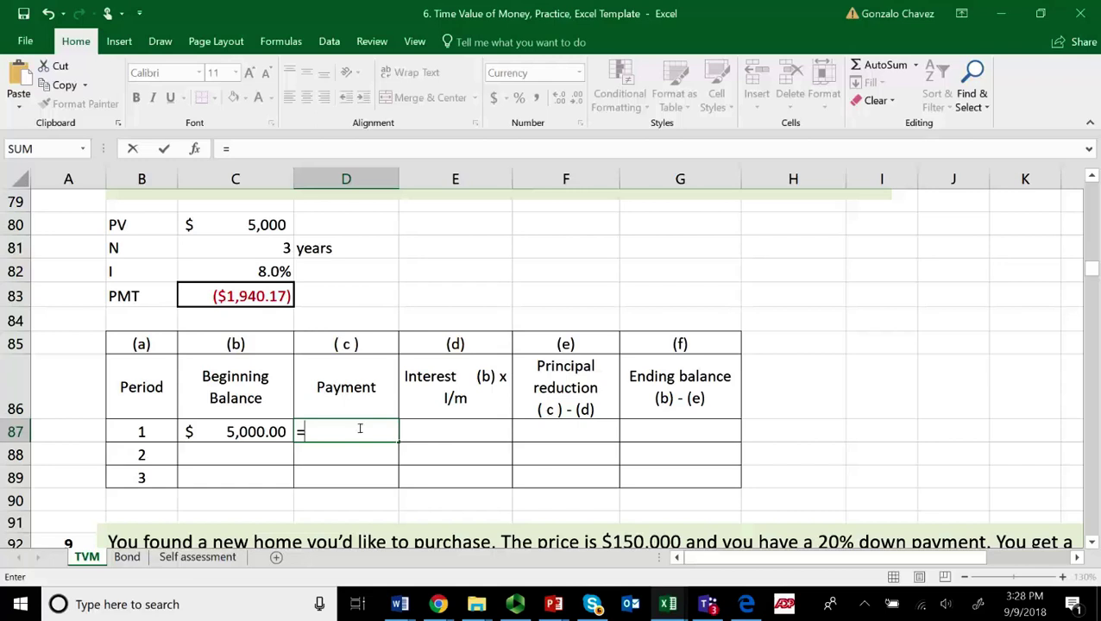
pyautogui.click(239, 302)
pyautogui.press('Return')
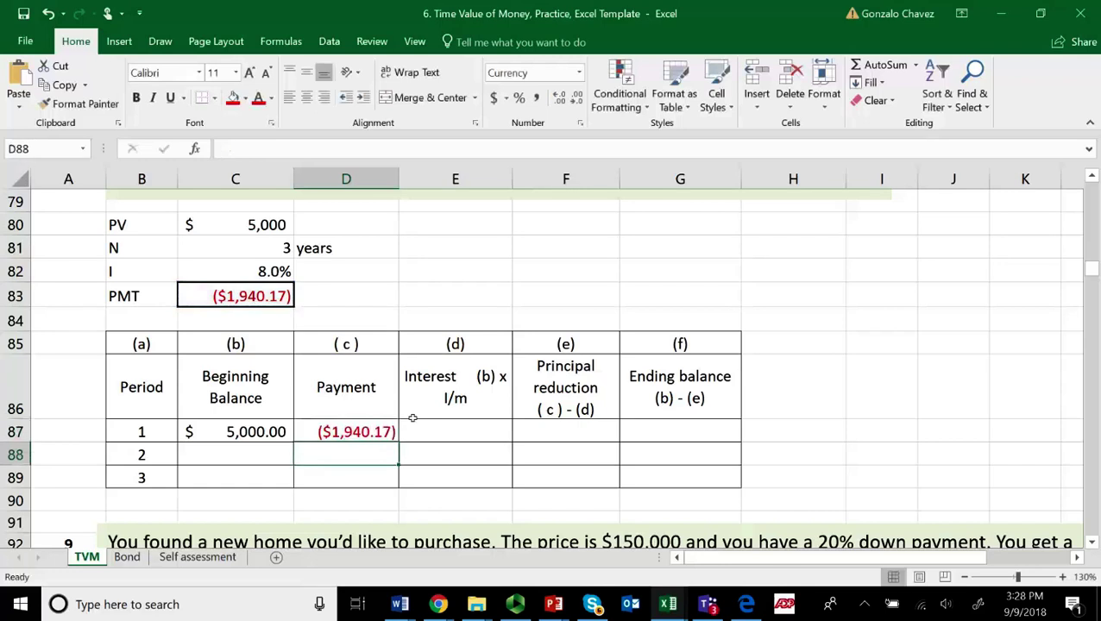
# Reverse the sign of the payment formula in C83 so it reads =-PMT(C82,C81,C80)
pyautogui.click(233, 301)
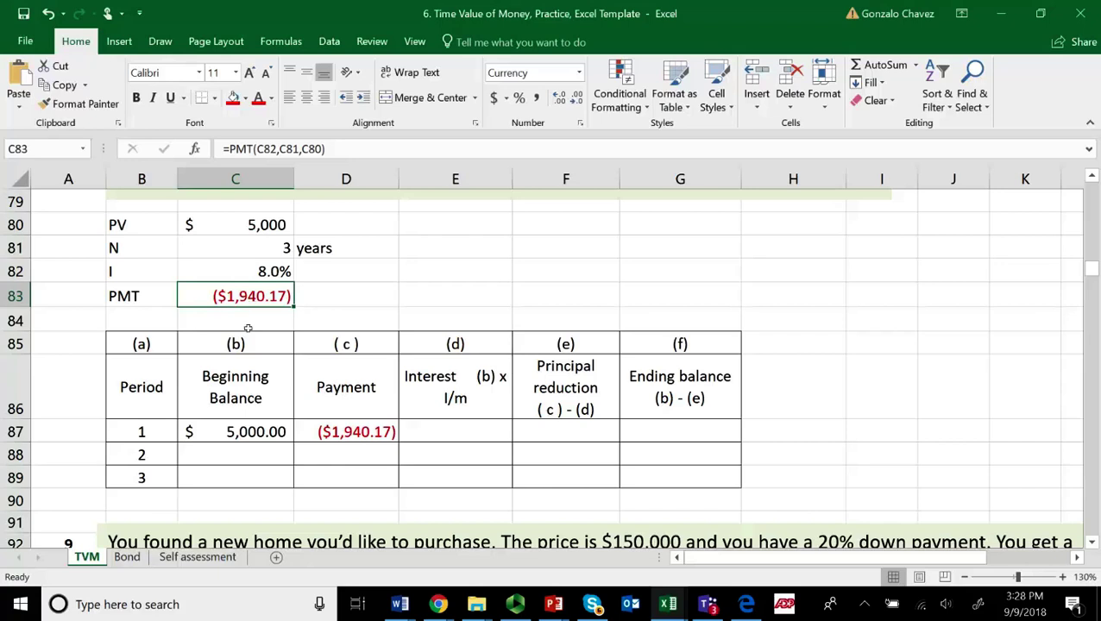
pyautogui.click(292, 159)
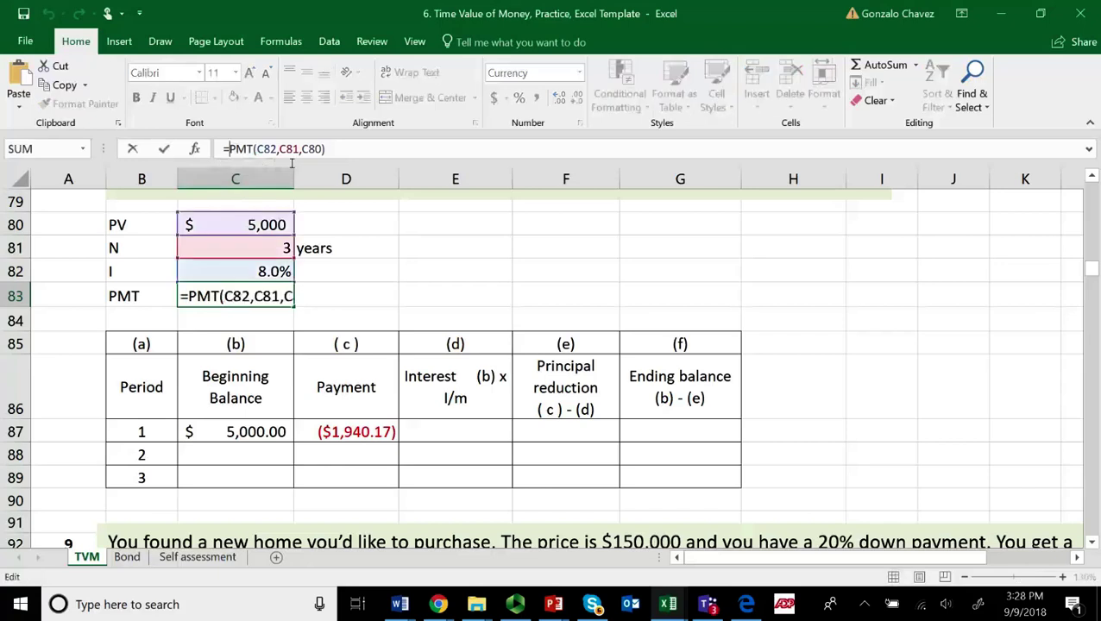
pyautogui.write('-')
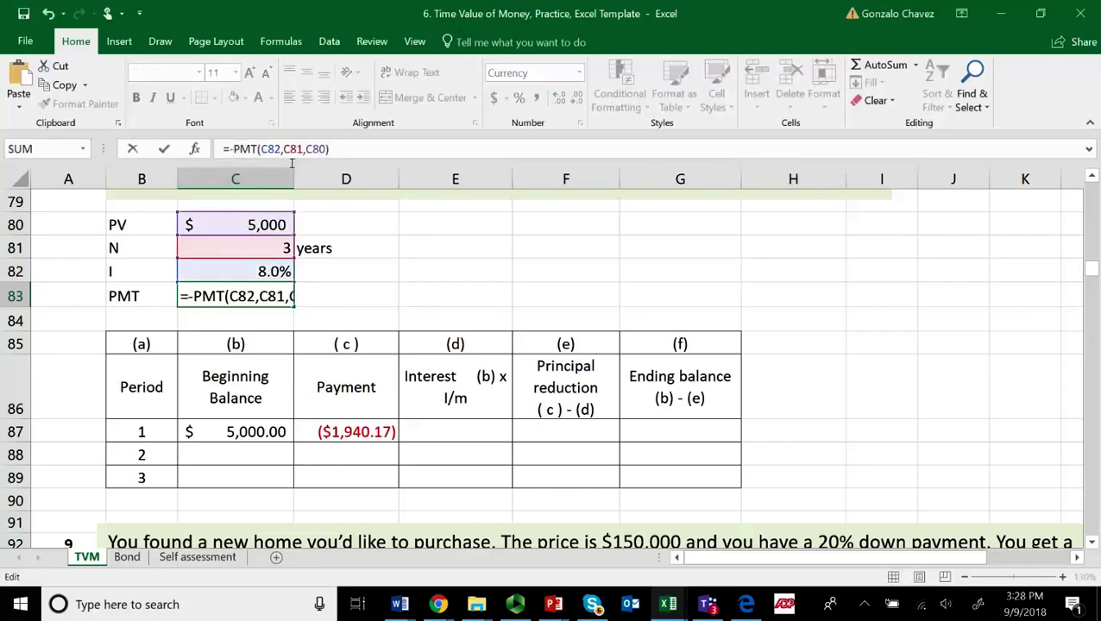
pyautogui.press('Return')
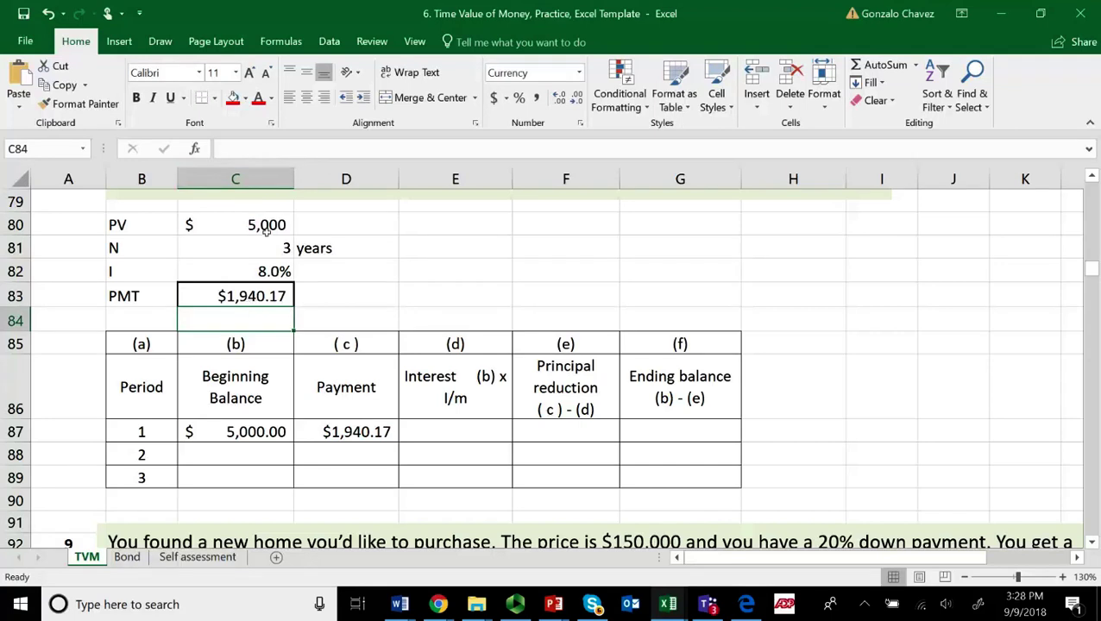
# Calculate the period 1 interest in E87 with =$C$82*C87, keeping the interest rate reference absolute
pyautogui.click(250, 296)
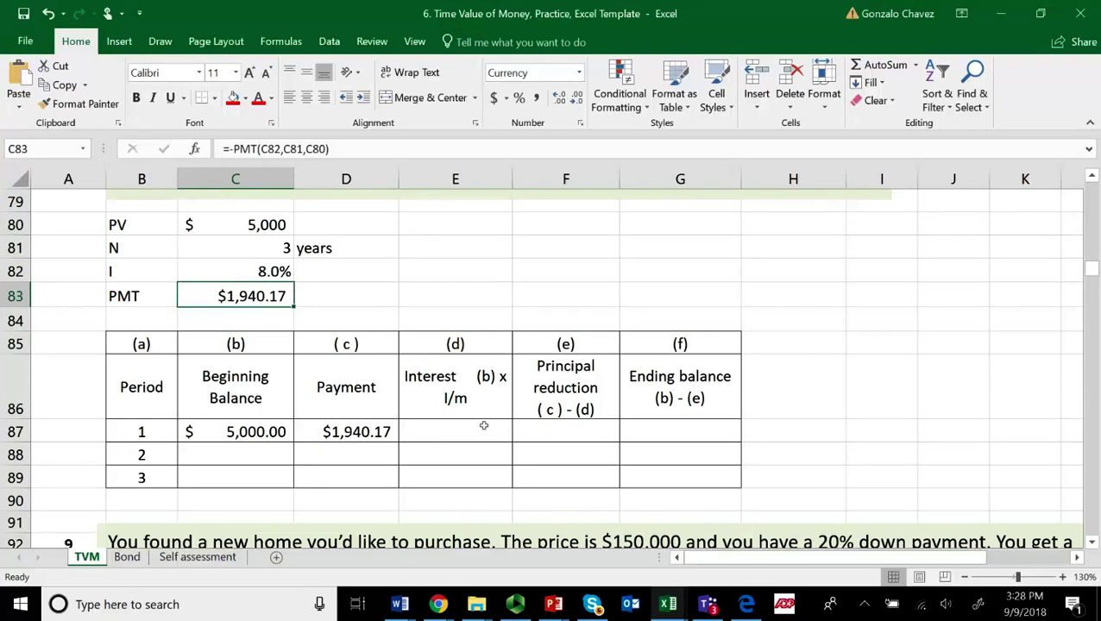
pyautogui.click(346, 436)
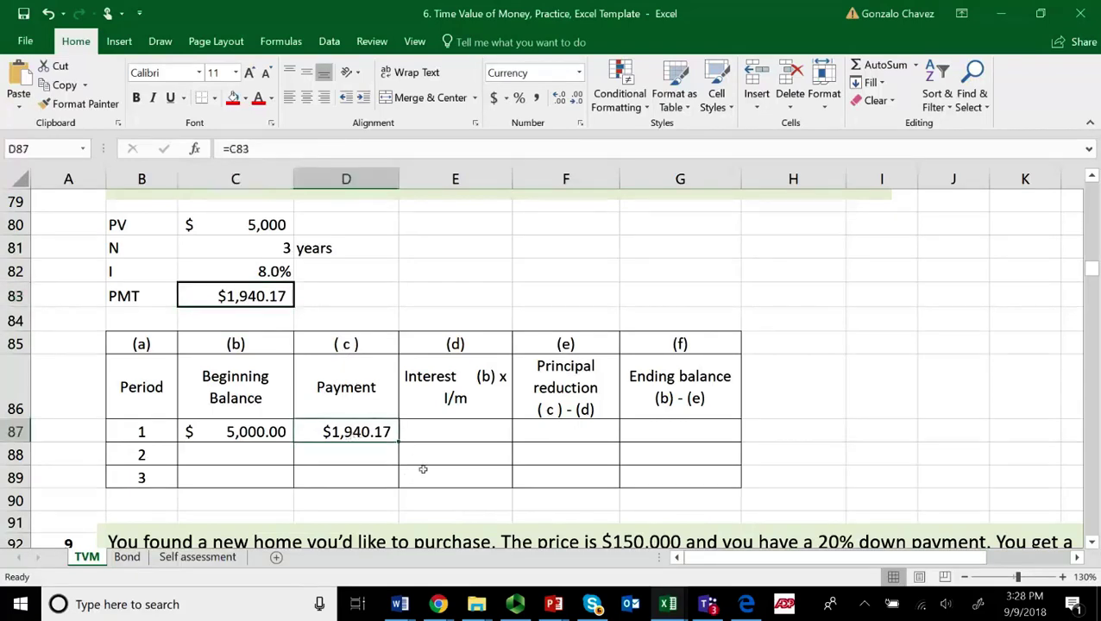
pyautogui.click(454, 432)
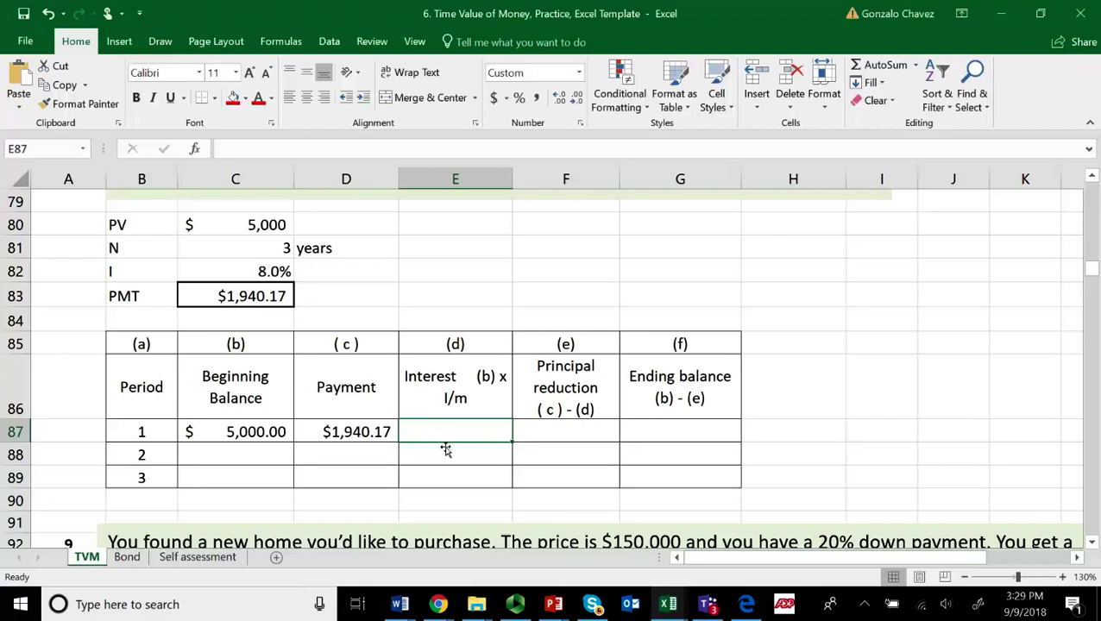
pyautogui.write('=')
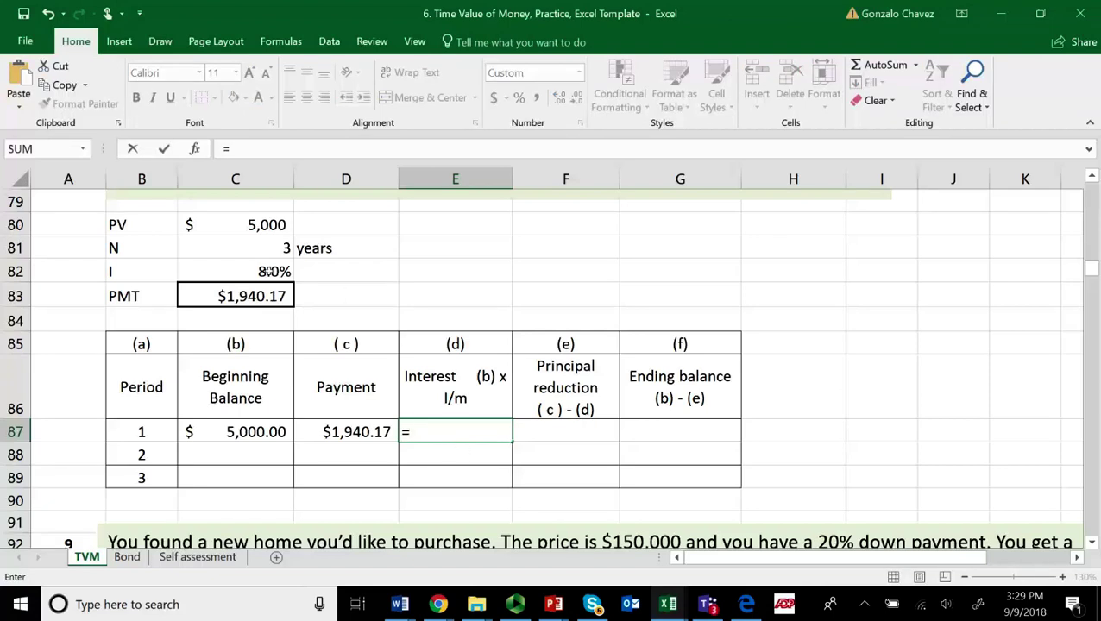
pyautogui.click(261, 273)
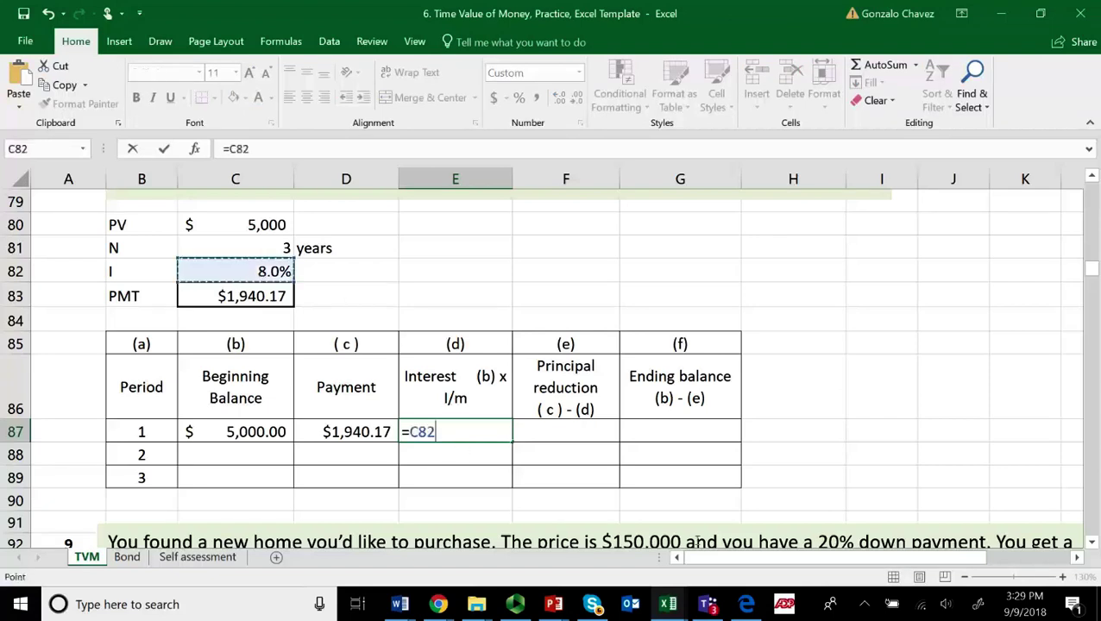
pyautogui.moveTo(664, 600)
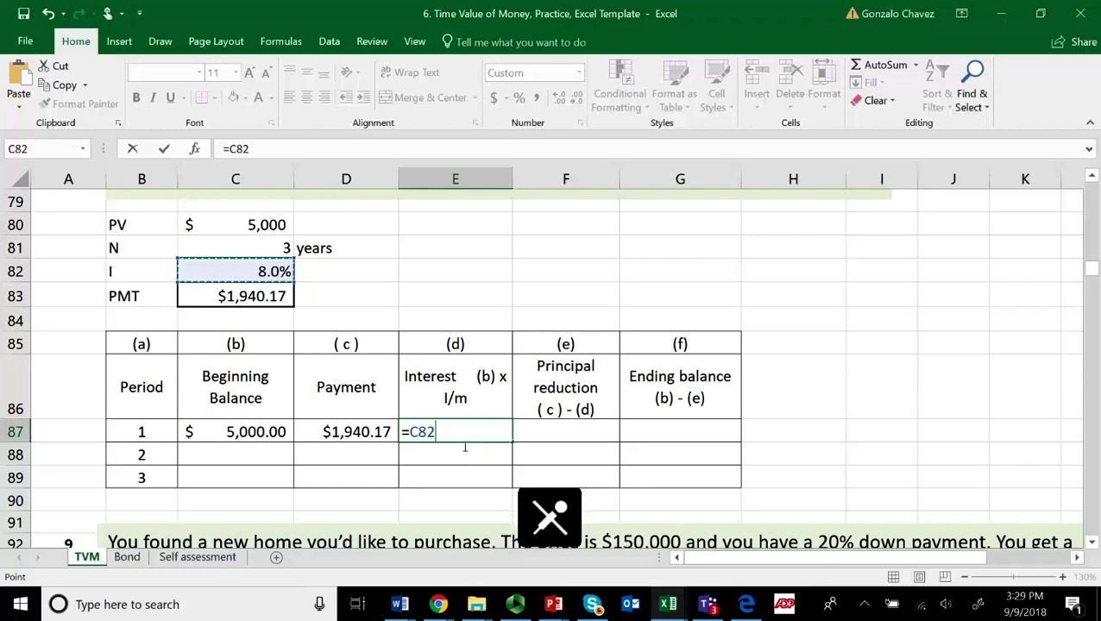
pyautogui.press('F4')
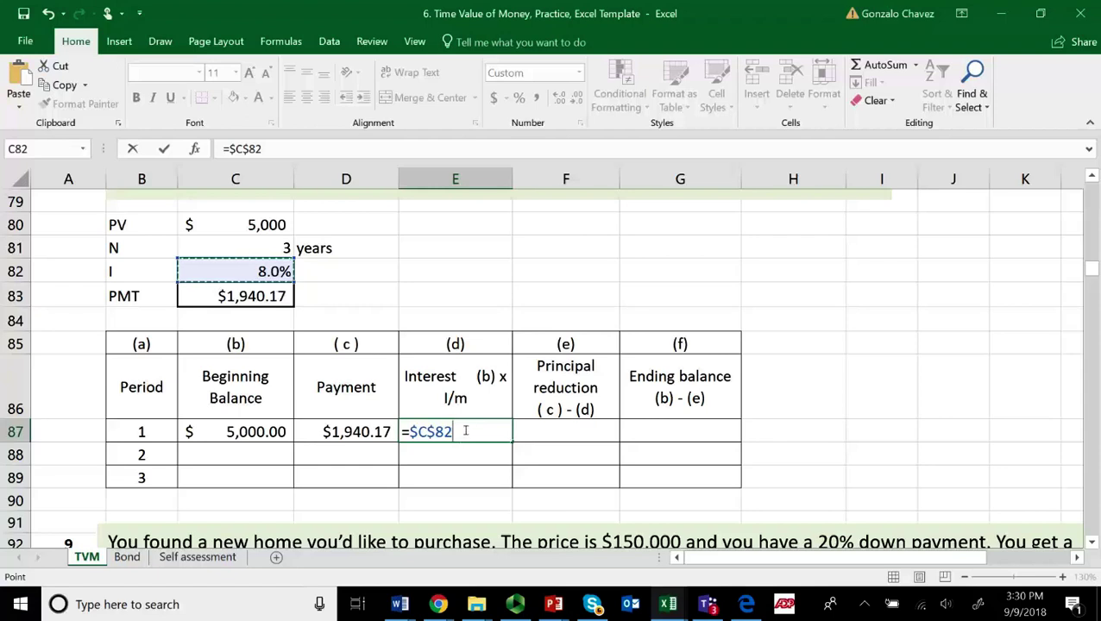
pyautogui.write('*')
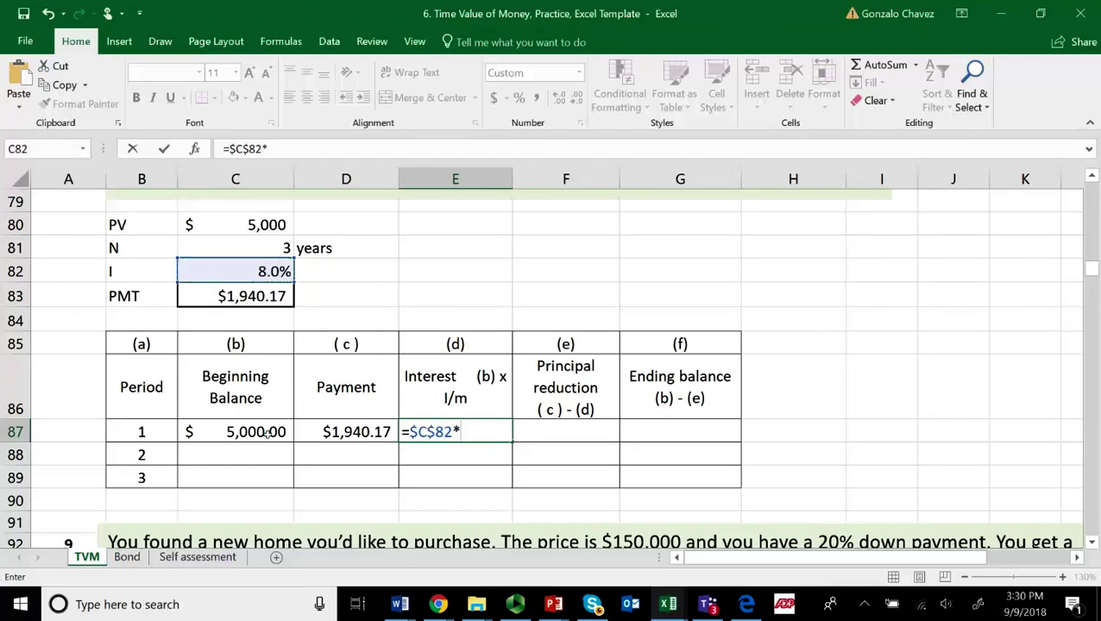
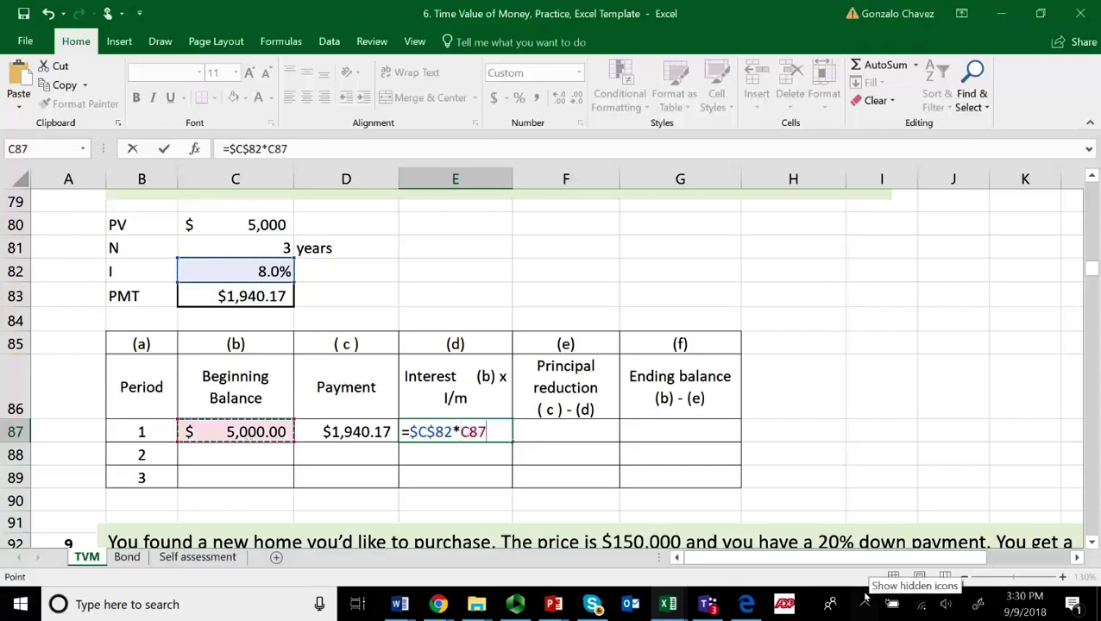
pyautogui.press('Return')
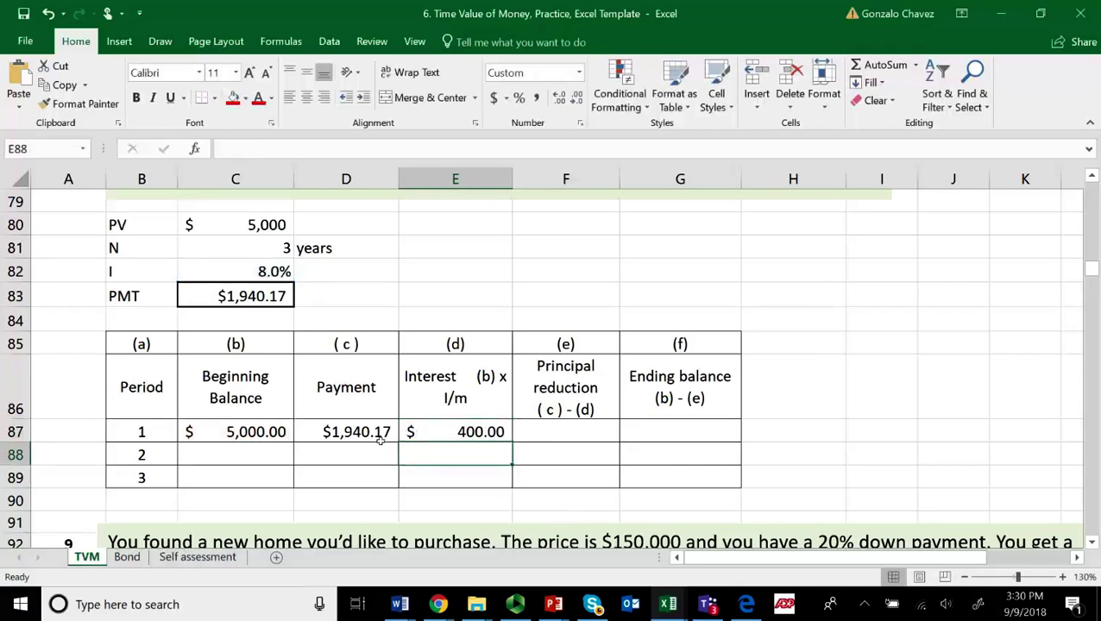
# Make the payment reference in D87 absolute so the formula reads =$C$83
pyautogui.click(350, 433)
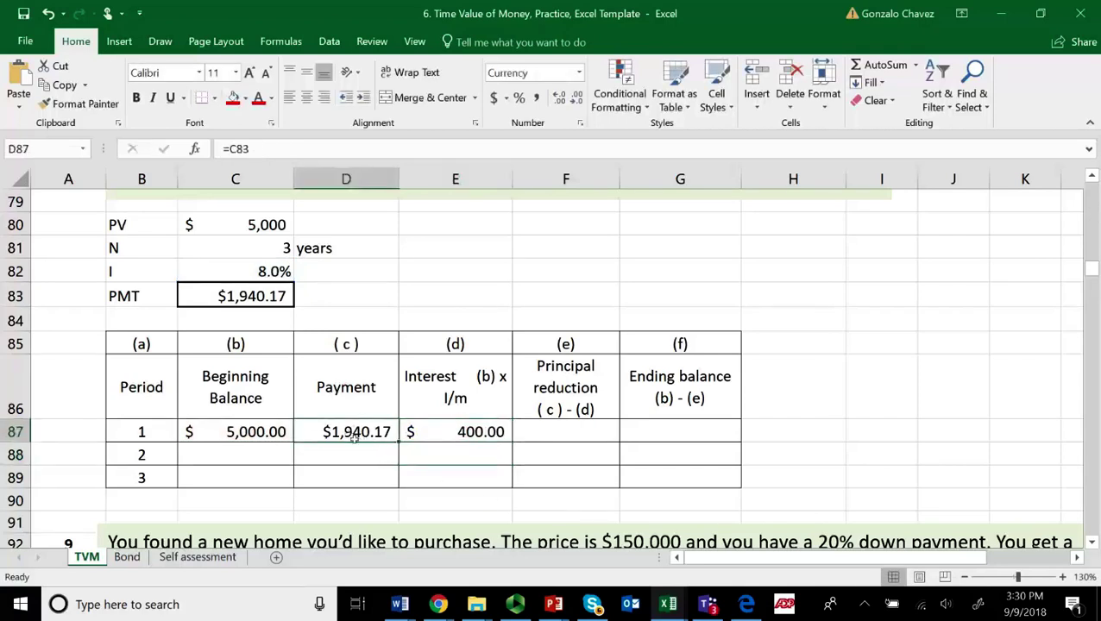
pyautogui.doubleClick(350, 433)
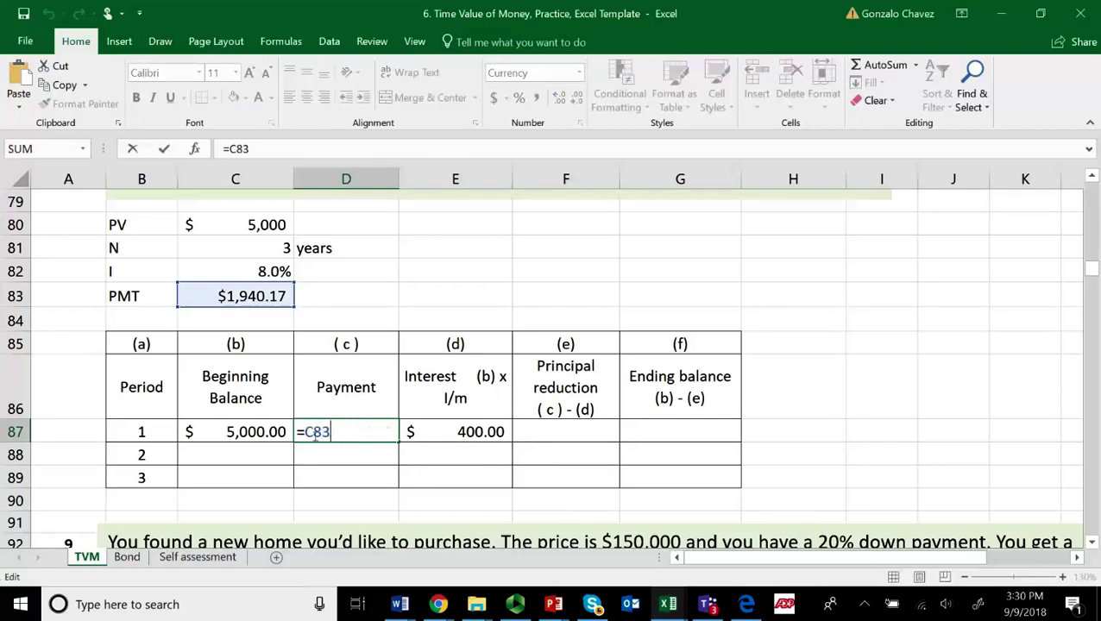
pyautogui.click(308, 434)
pyautogui.press('F4')
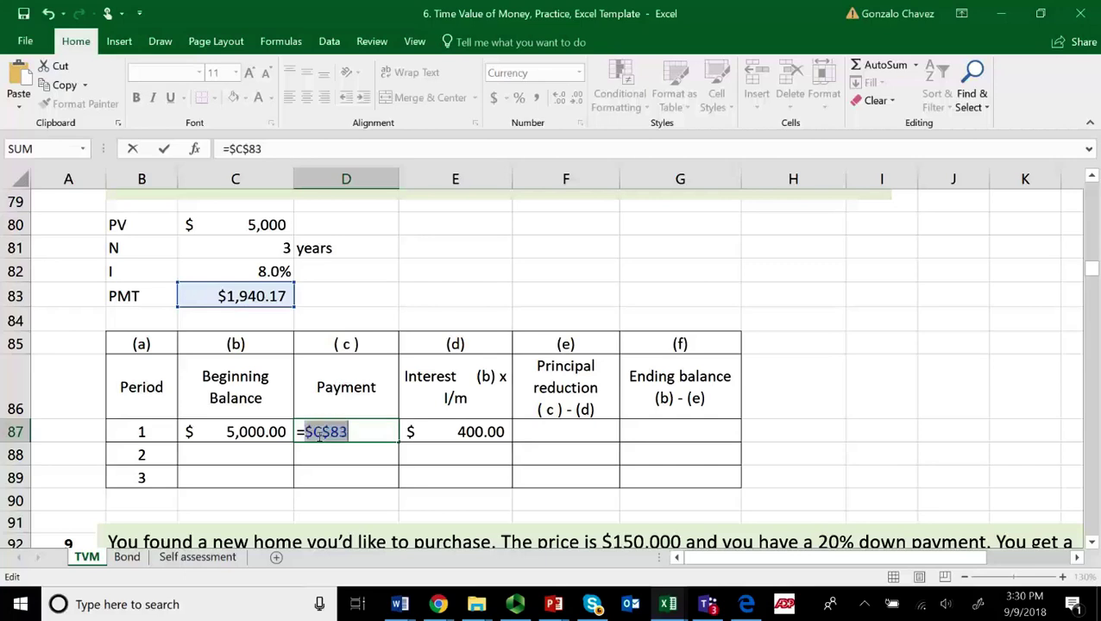
pyautogui.press('Return')
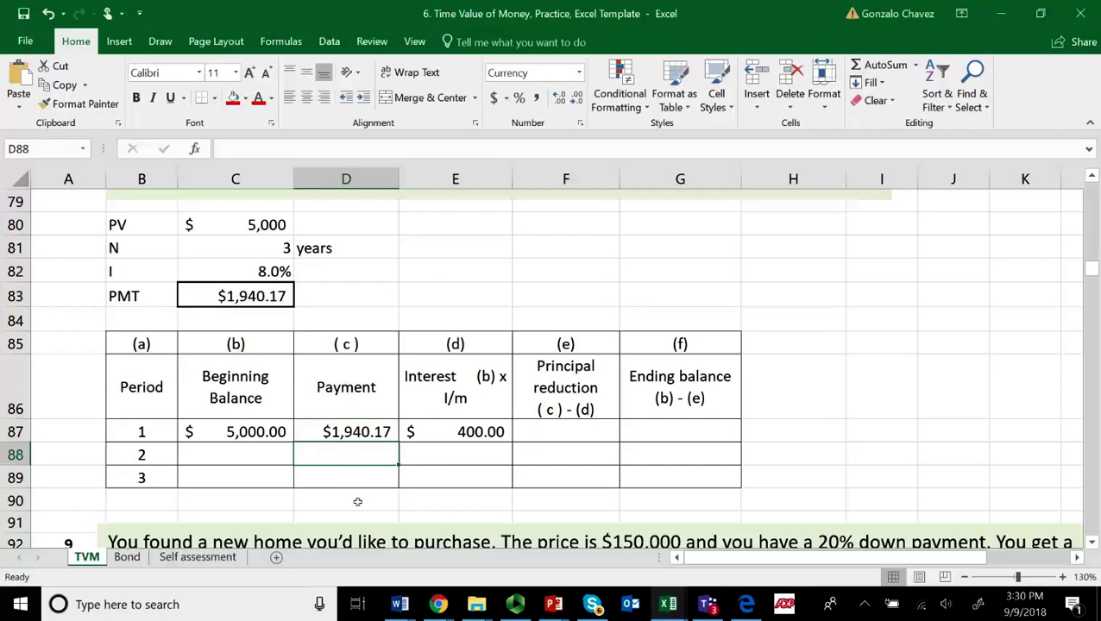
# Calculate the period 1 principal reduction in F87 as payment minus interest with =D87-E87, and check the cells it uses
pyautogui.click(475, 433)
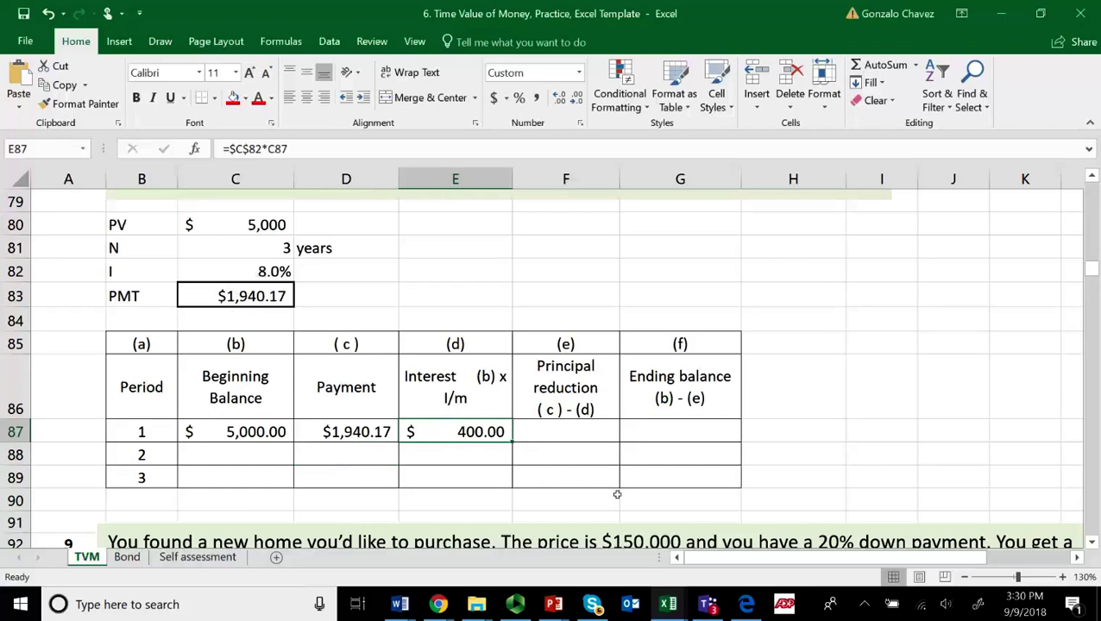
pyautogui.click(559, 435)
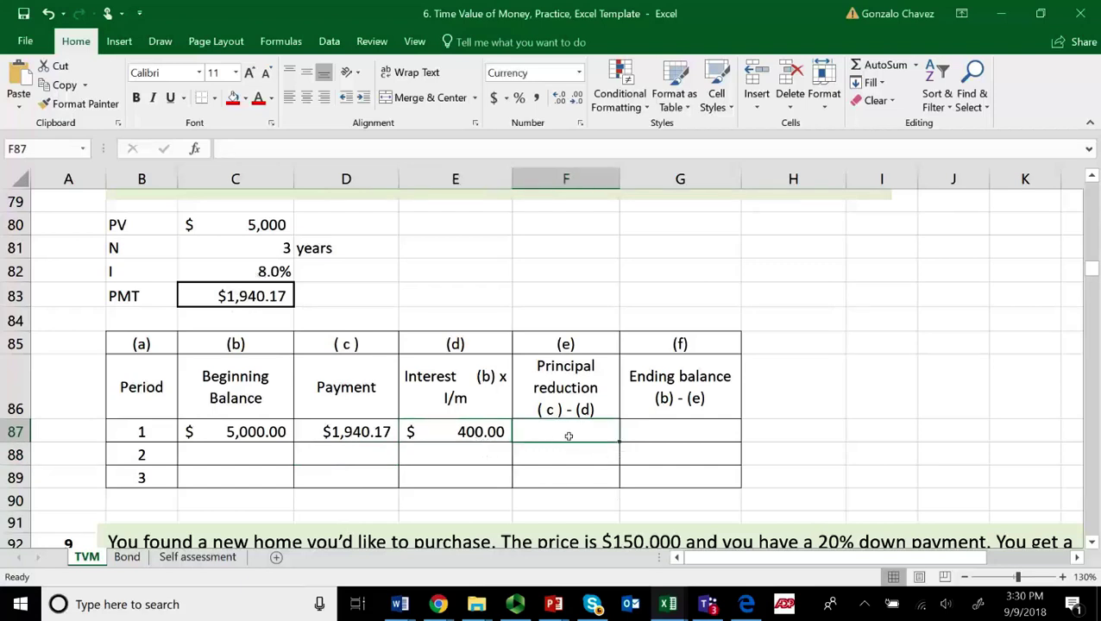
pyautogui.click(344, 431)
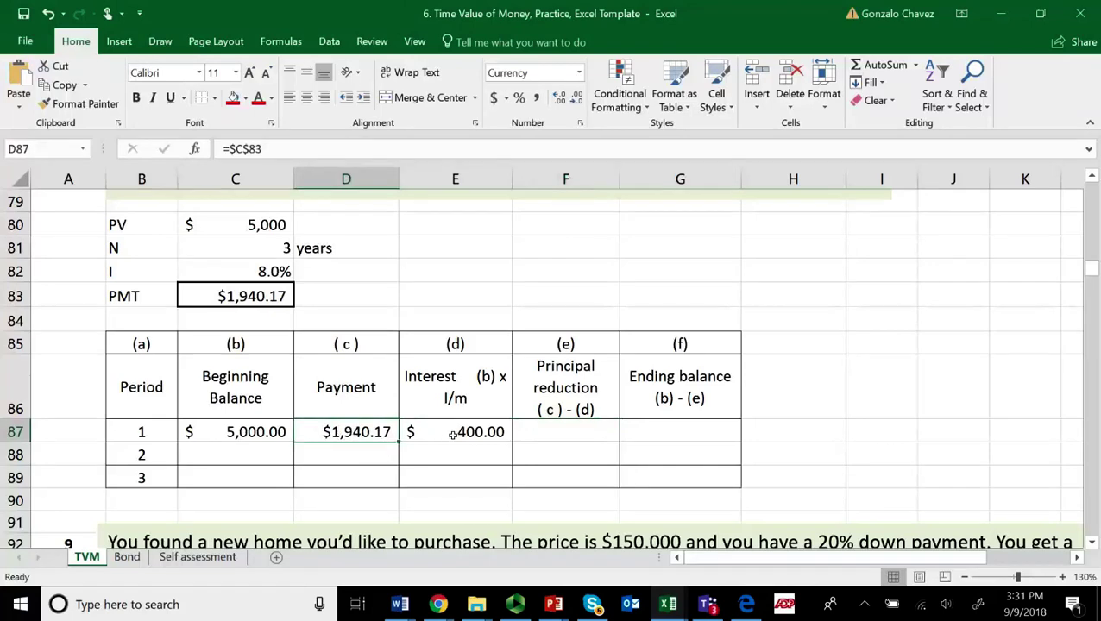
pyautogui.click(549, 438)
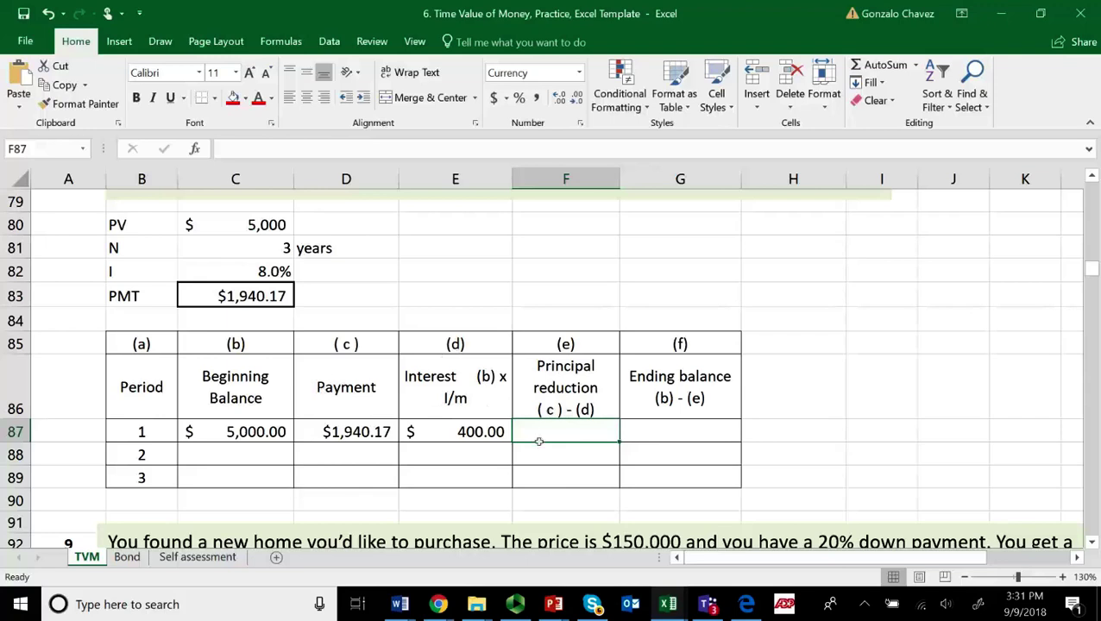
pyautogui.write('=')
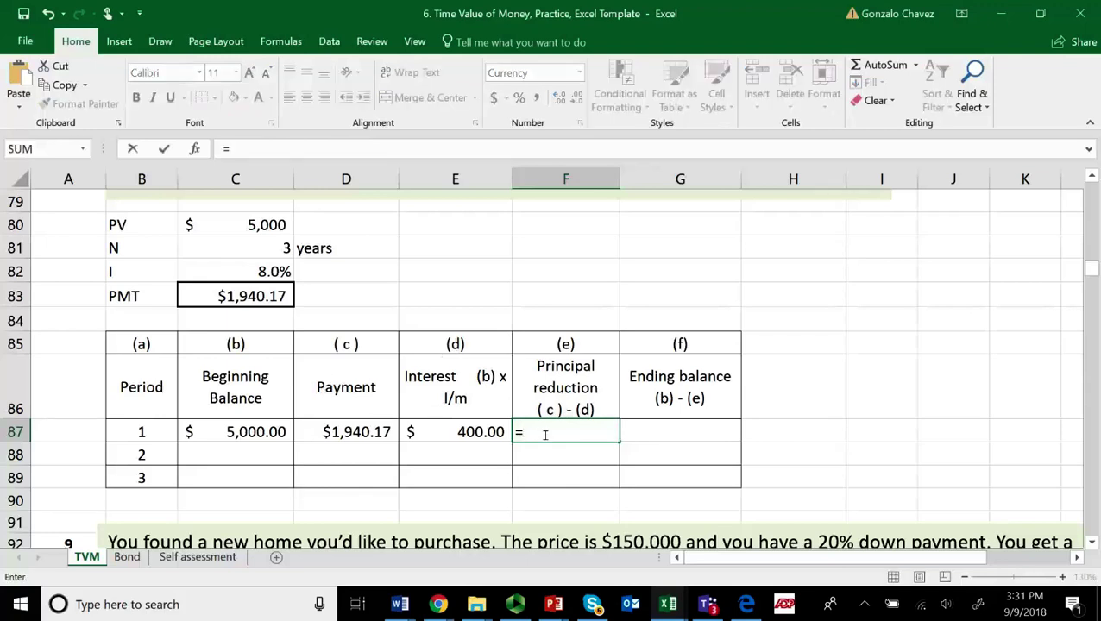
pyautogui.click(386, 431)
pyautogui.write('-')
pyautogui.click(461, 431)
pyautogui.press('Return')
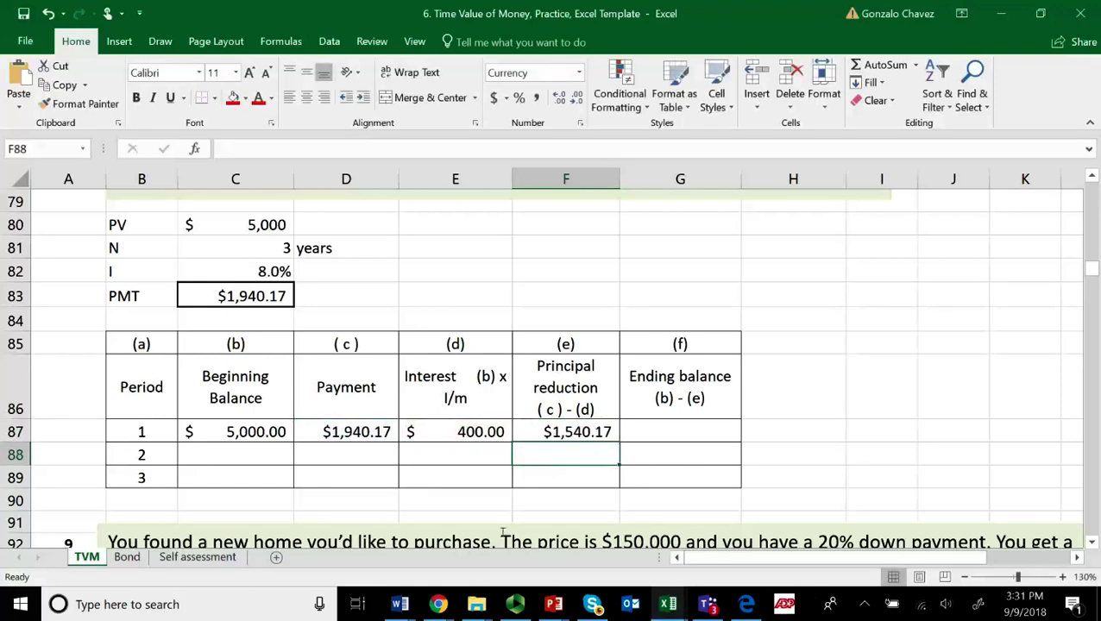
pyautogui.click(354, 438)
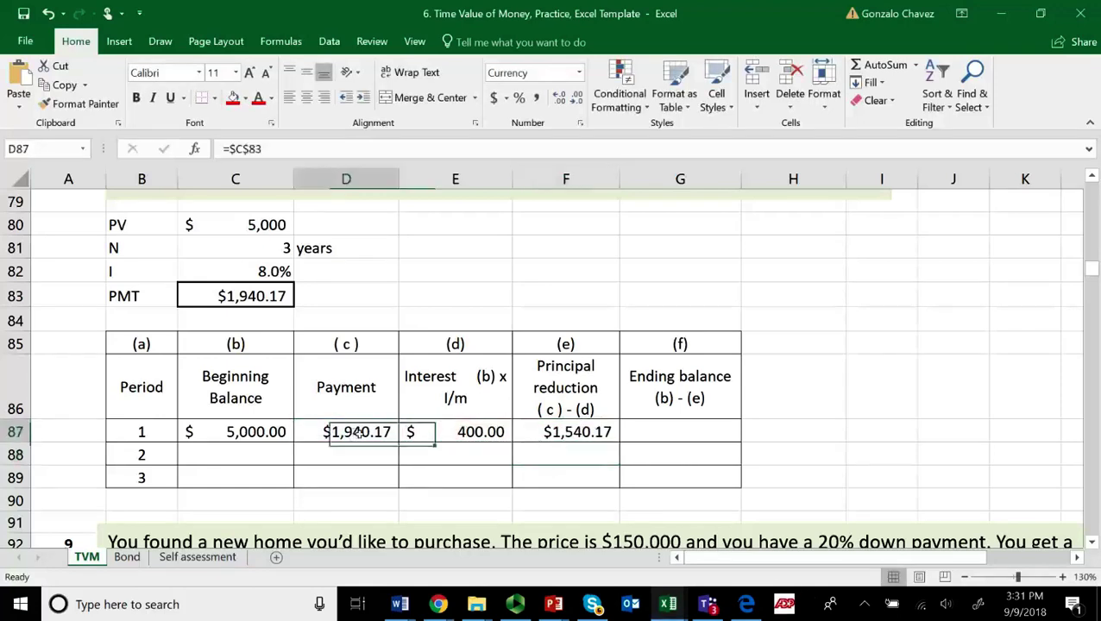
pyautogui.click(459, 434)
pyautogui.click(563, 433)
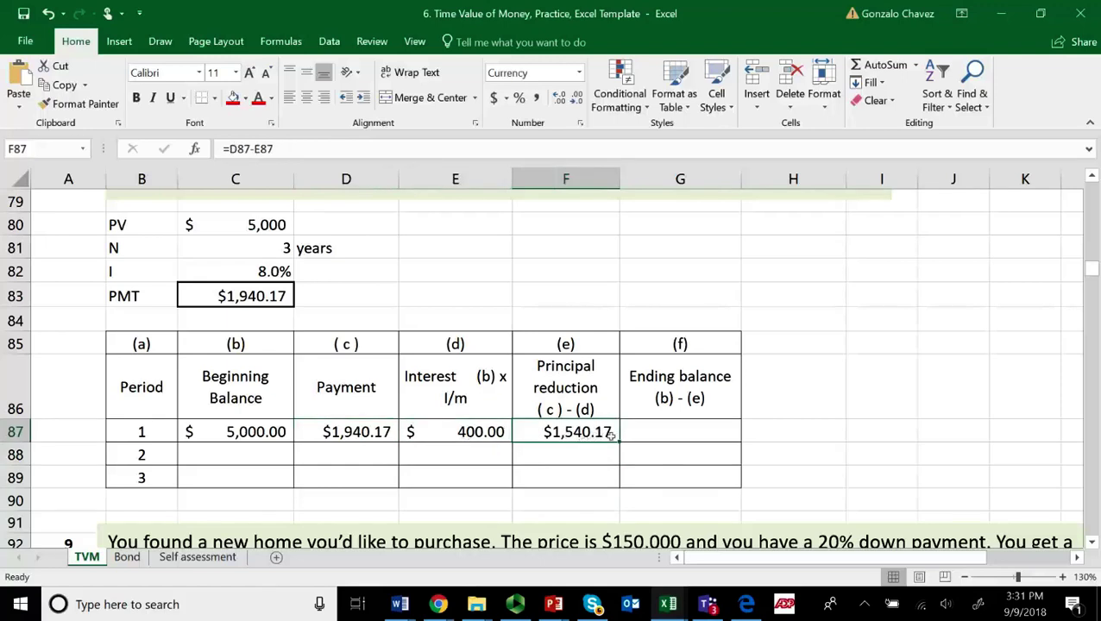
# Calculate the period 1 ending balance in G87 as beginning balance minus principal reduction with =C87-F87
pyautogui.click(644, 432)
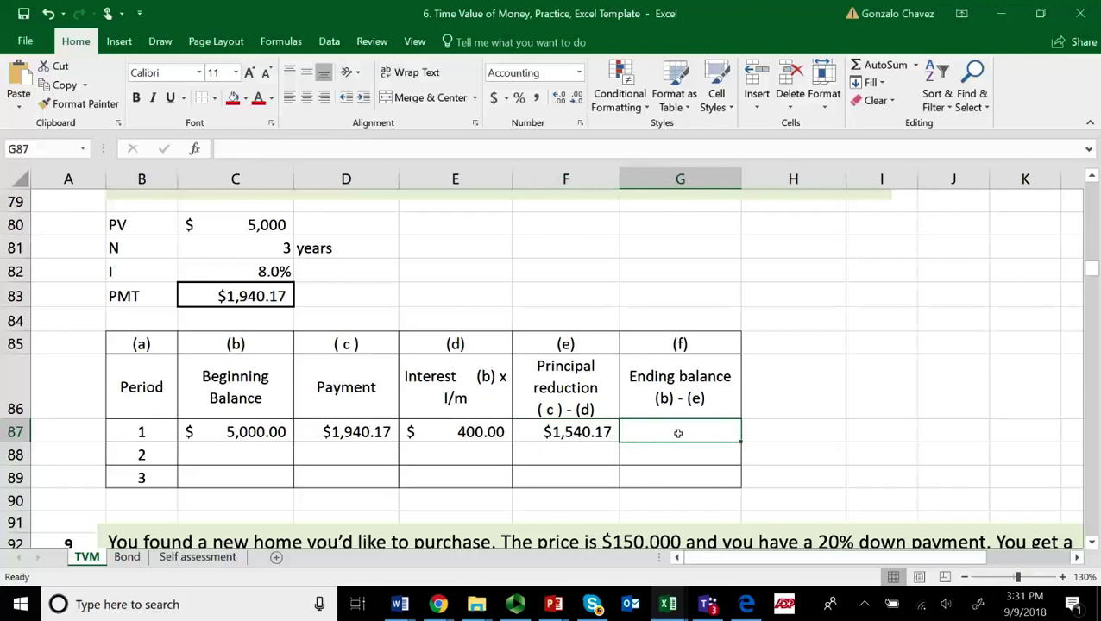
pyautogui.write('=')
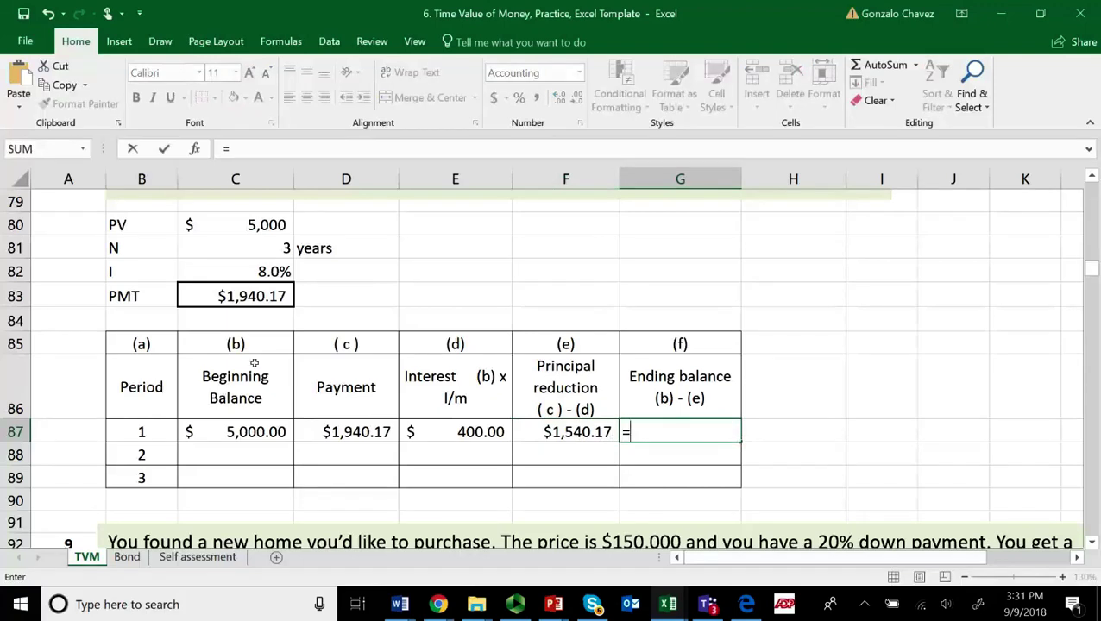
pyautogui.click(258, 434)
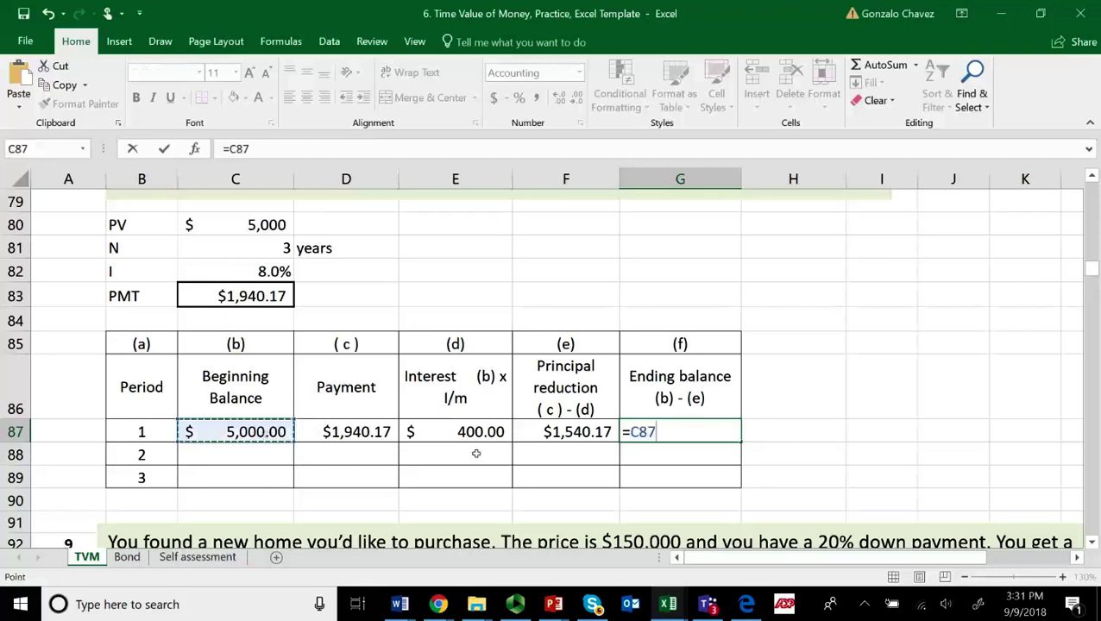
pyautogui.write('-')
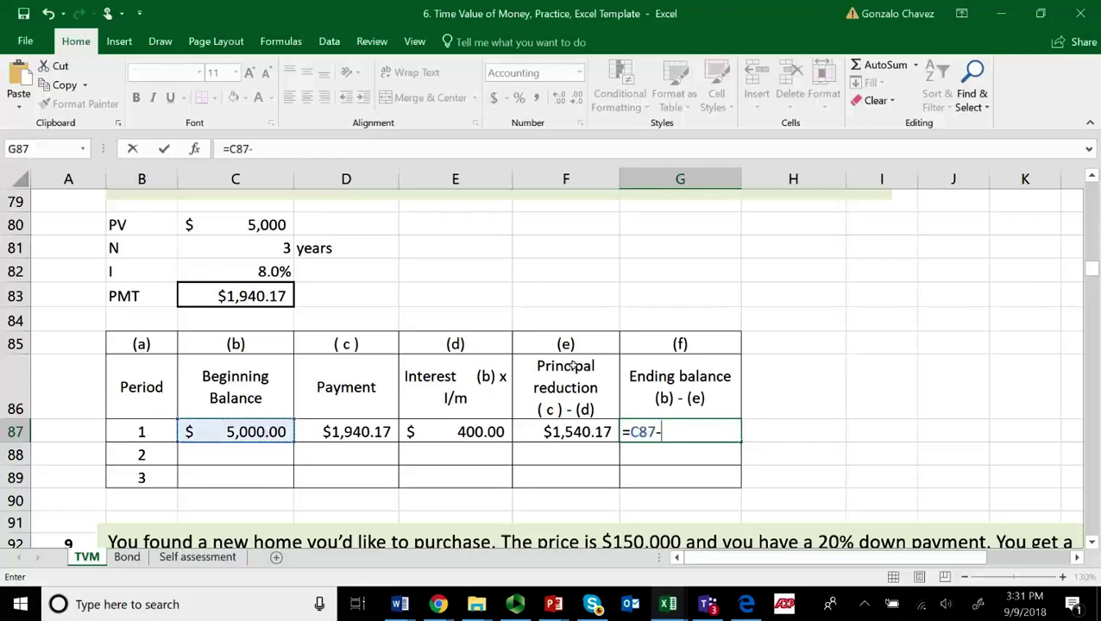
pyautogui.click(563, 434)
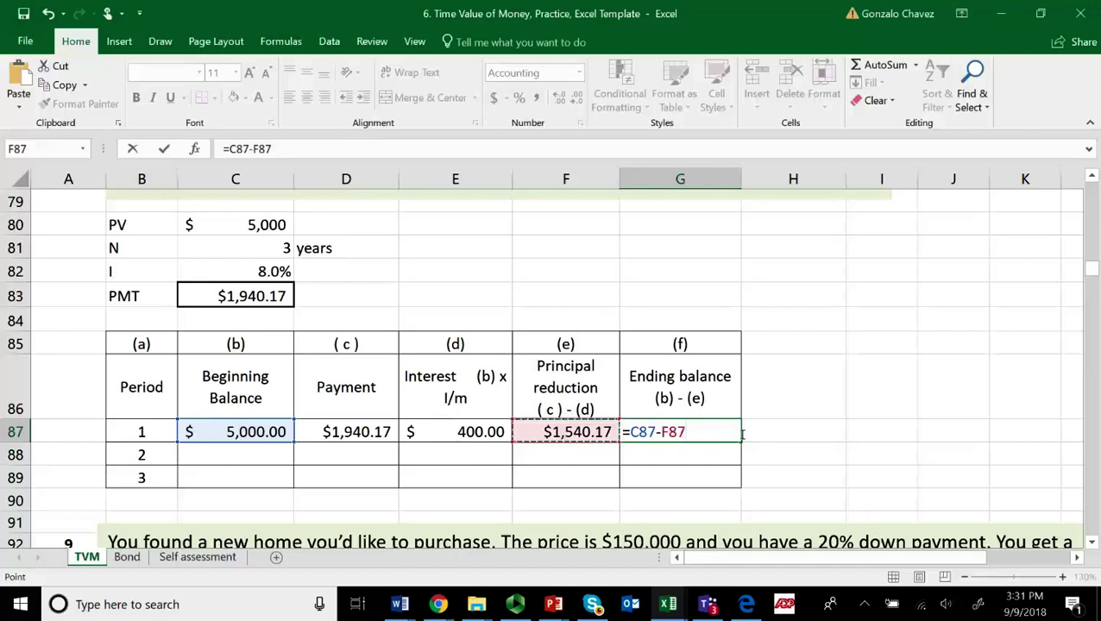
pyautogui.press('Return')
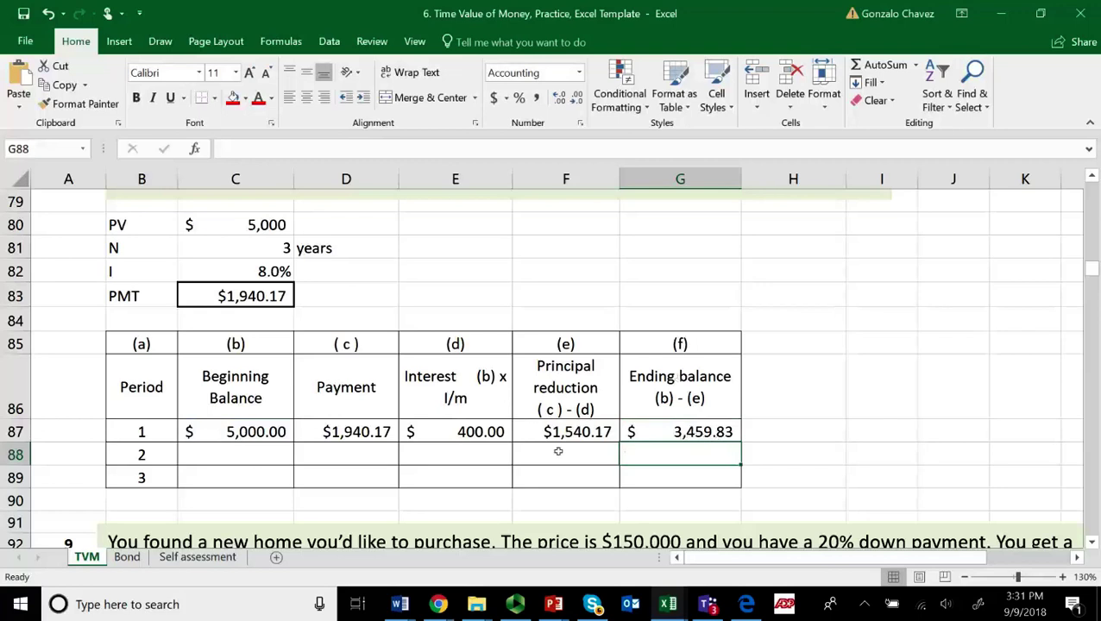
# Link the period 2 beginning balance in C88 to the period 1 ending balance with =G87
pyautogui.click(233, 459)
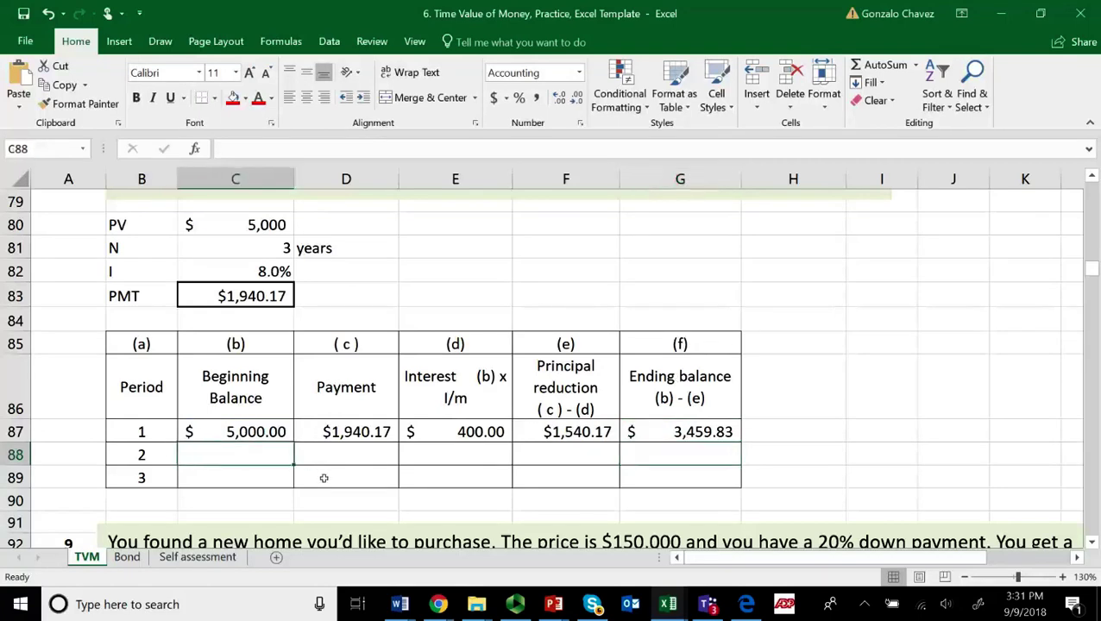
pyautogui.write('=')
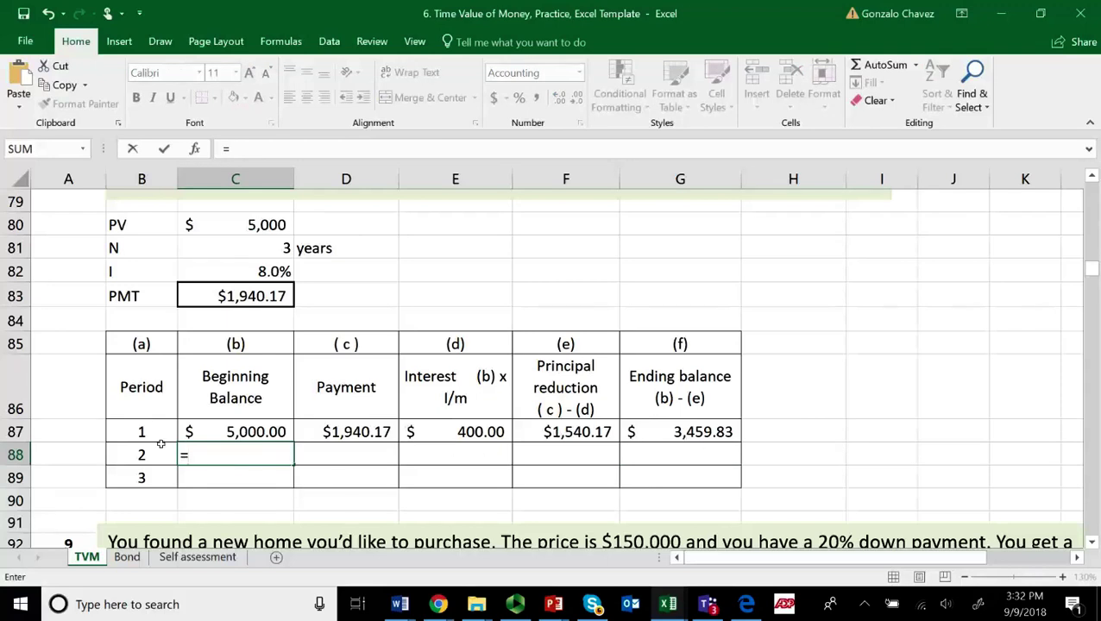
pyautogui.click(694, 440)
pyautogui.press('Return')
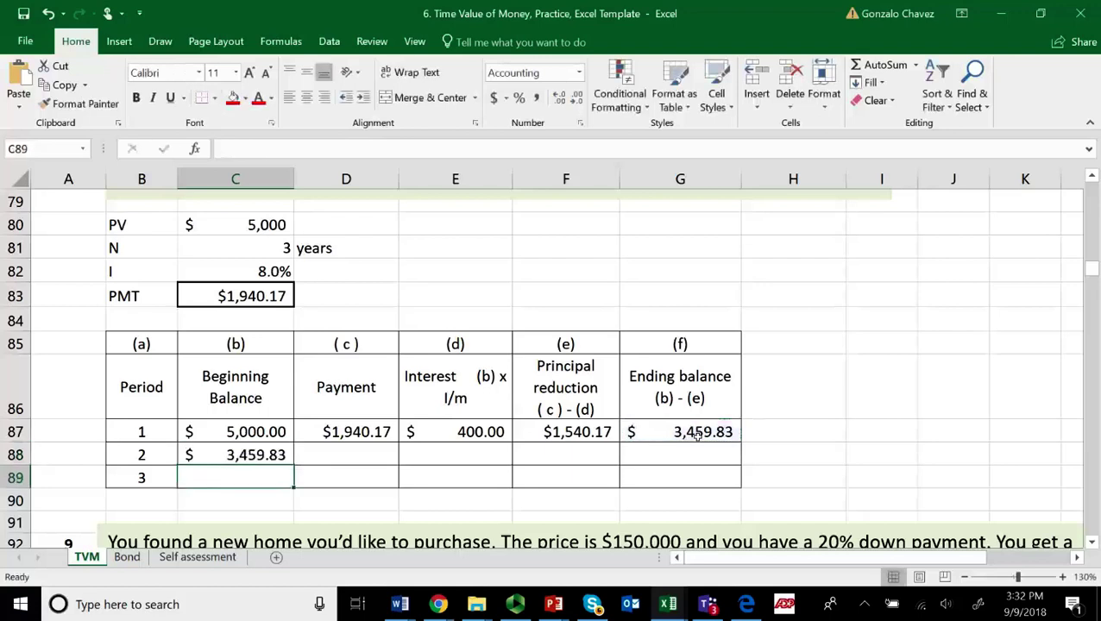
# Fill the period 1 payment, interest, principal reduction and ending balance formulas in D87:G87 down to row 88
pyautogui.click(356, 431)
pyautogui.moveTo(376, 434); pyautogui.dragTo(712, 439)
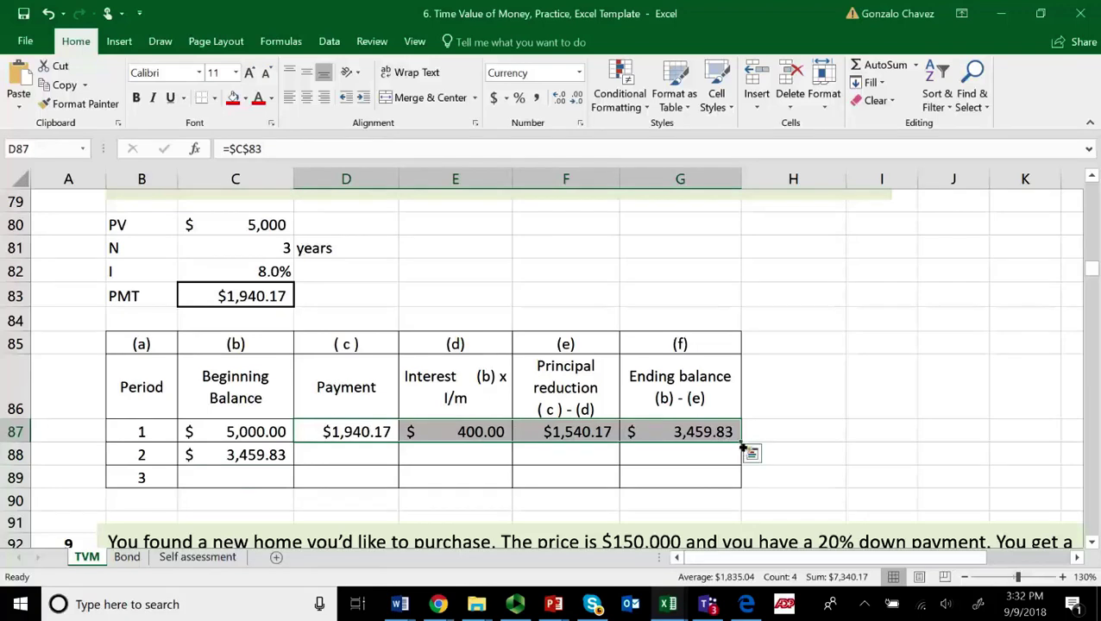
pyautogui.moveTo(743, 448); pyautogui.dragTo(742, 448)
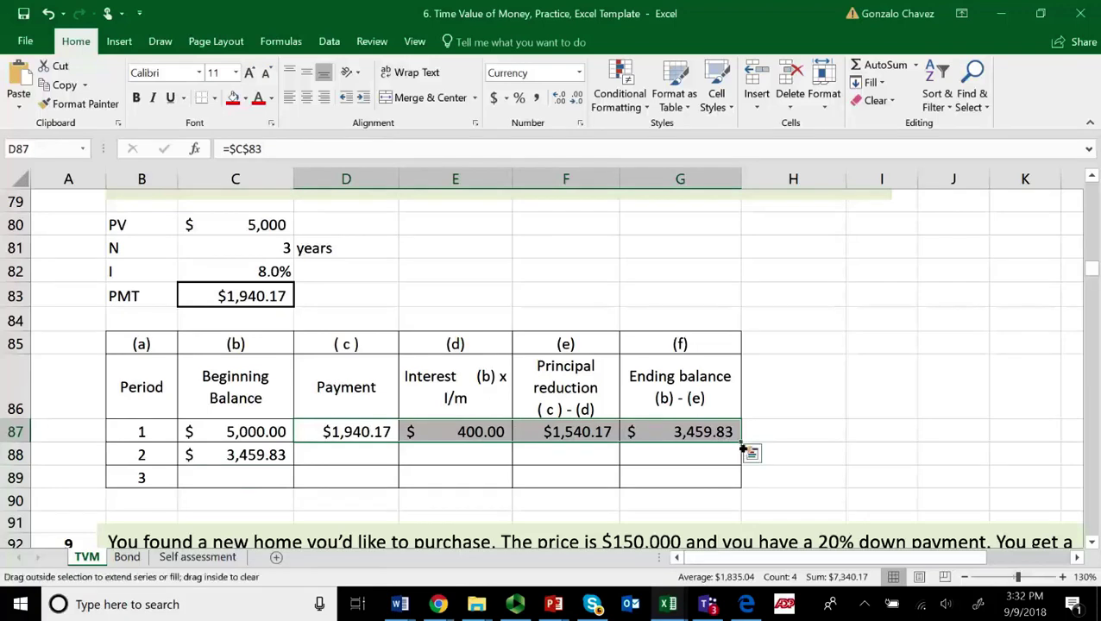
pyautogui.moveTo(744, 452); pyautogui.dragTo(745, 464)
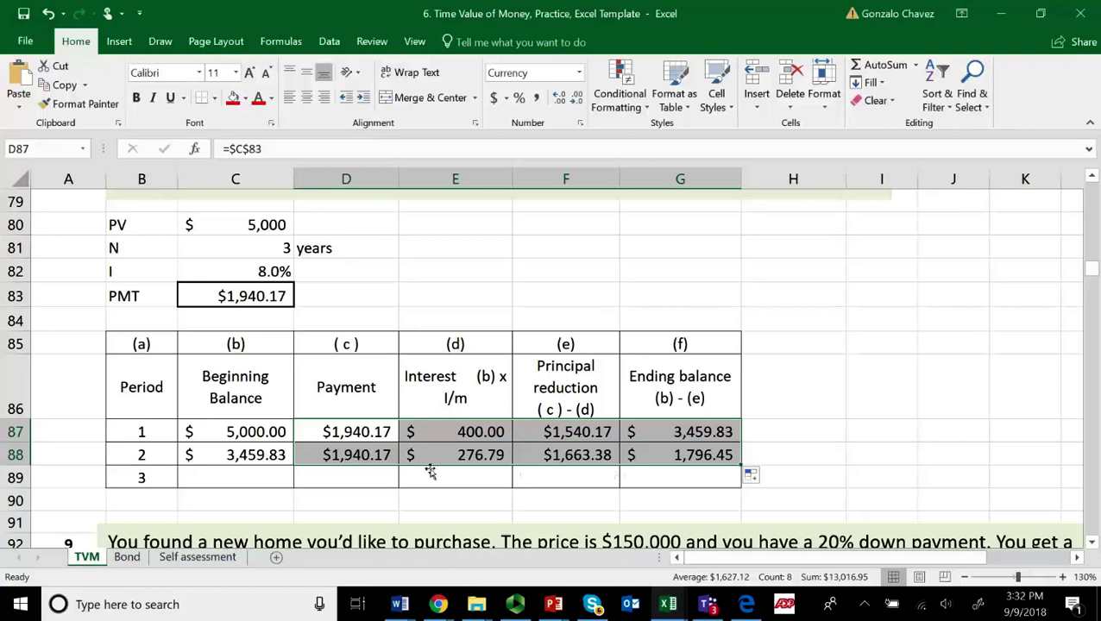
# Fill the period 2 formulas in C88:G88 down to row 89 and check the period 3 ending balance formula
pyautogui.moveTo(249, 460); pyautogui.dragTo(658, 463)
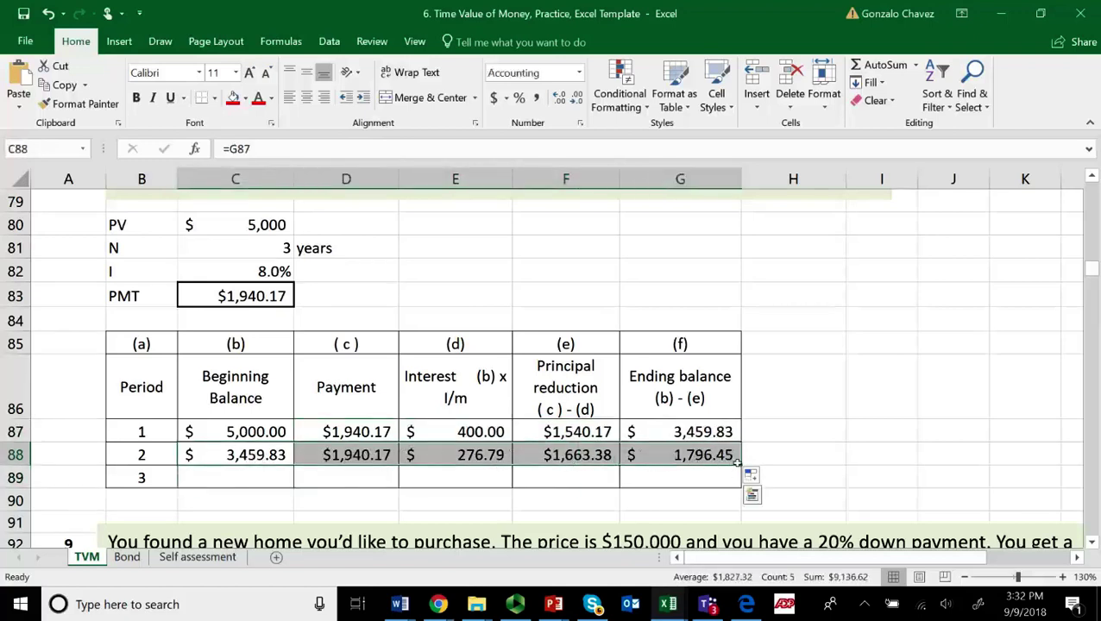
pyautogui.moveTo(742, 467); pyautogui.dragTo(748, 487)
pyautogui.click(789, 452)
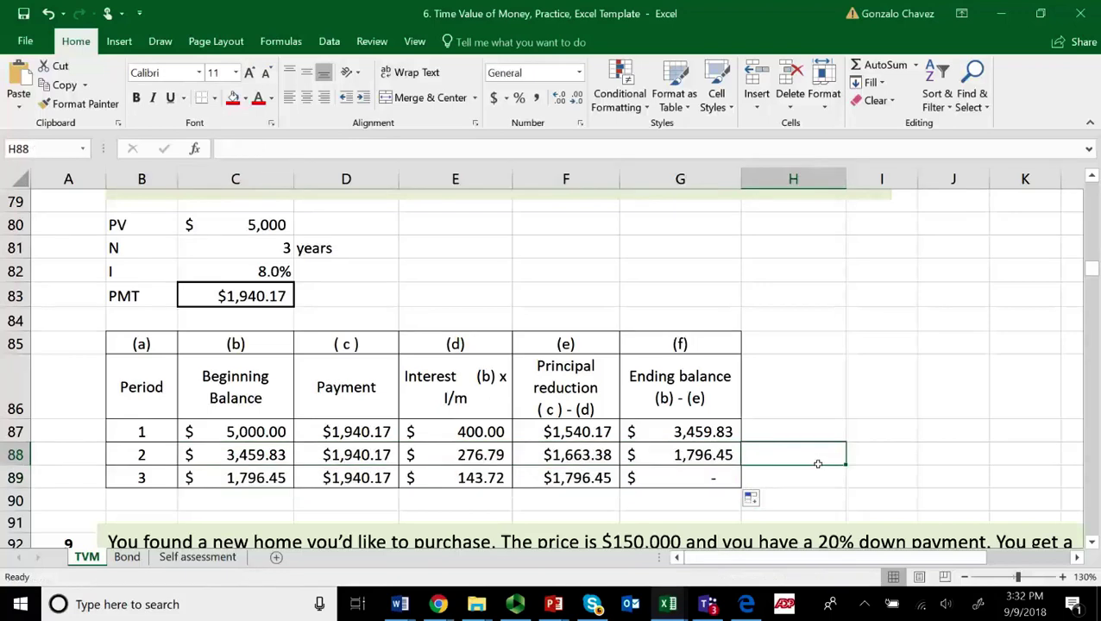
pyautogui.click(695, 483)
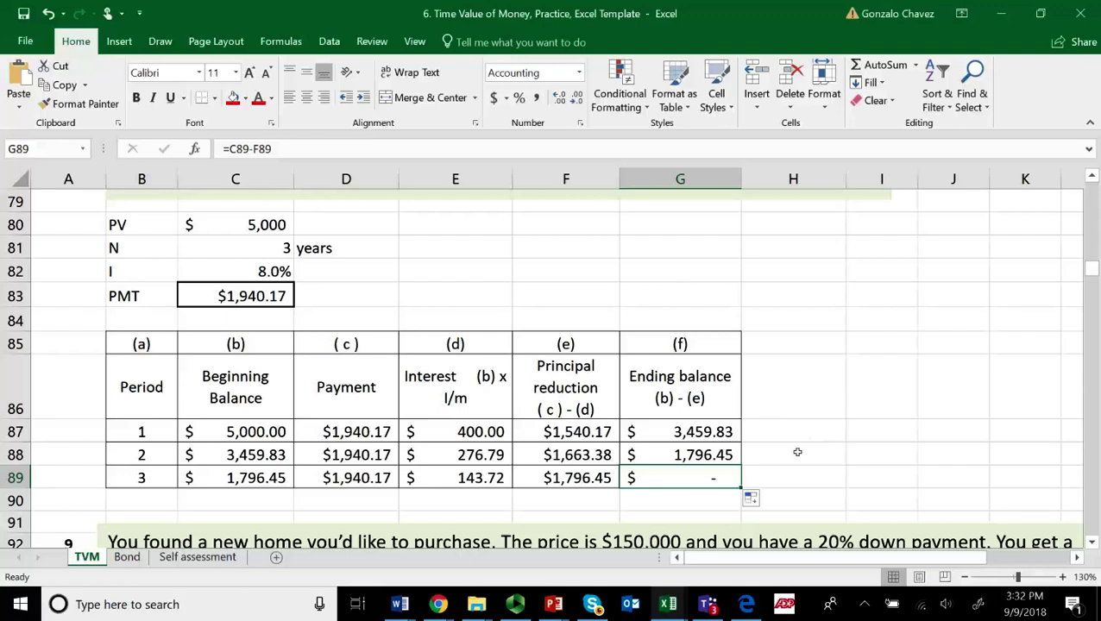
# Read problem 9 on the $150,000 home mortgage and look over the blank amortization table below it
pyautogui.scroll(-1, 808, 420)
pyautogui.scroll(1, 823, 410)
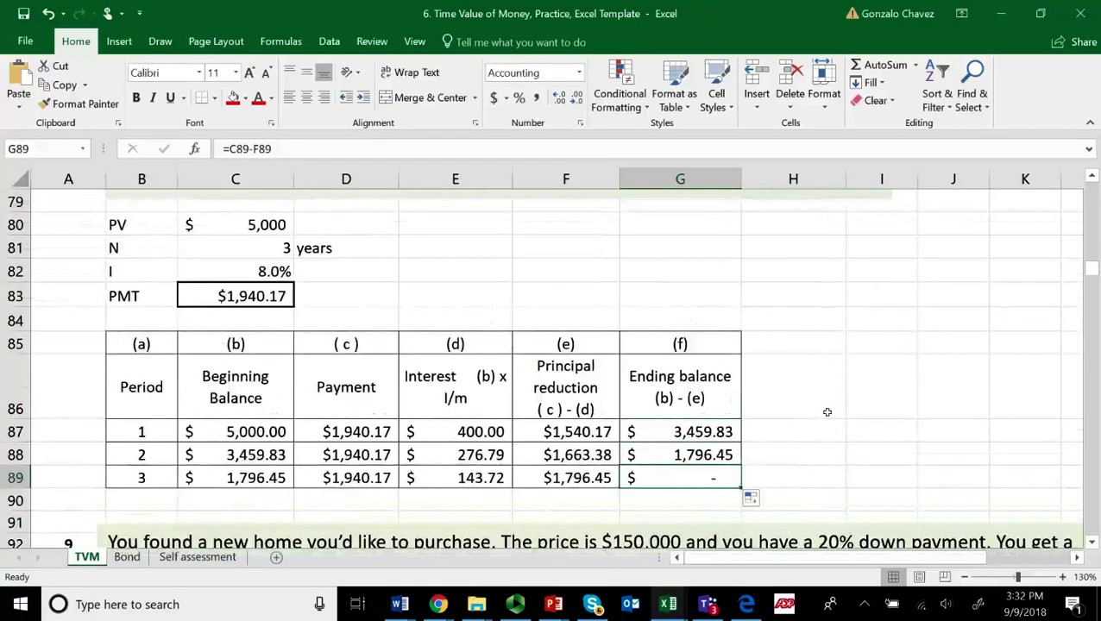
pyautogui.scroll(-3, 826, 412)
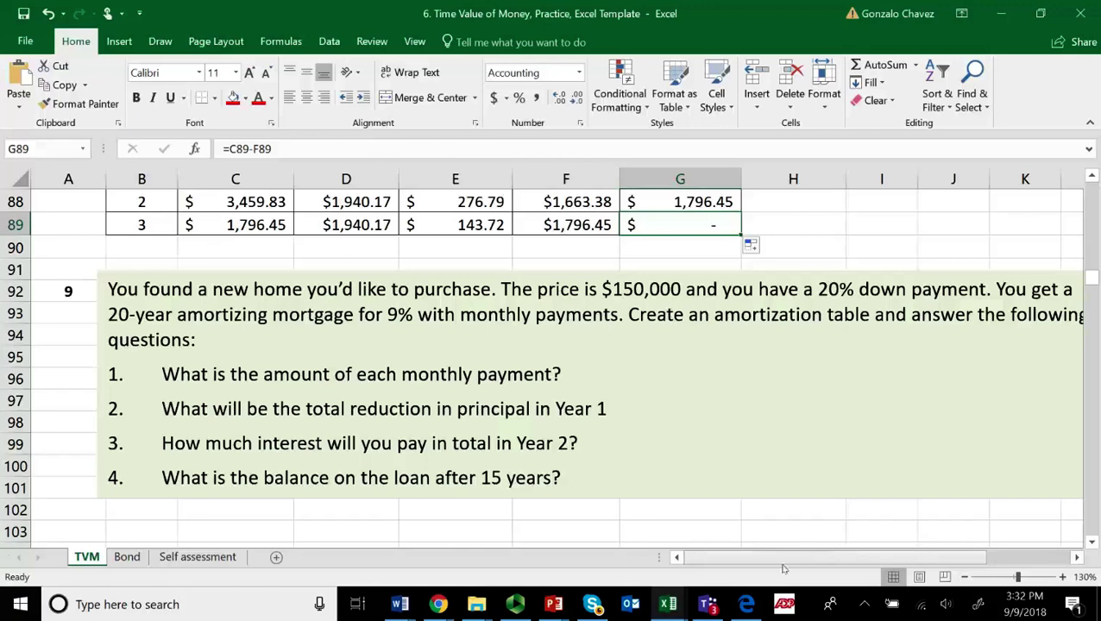
pyautogui.moveTo(780, 567); pyautogui.dragTo(807, 566)
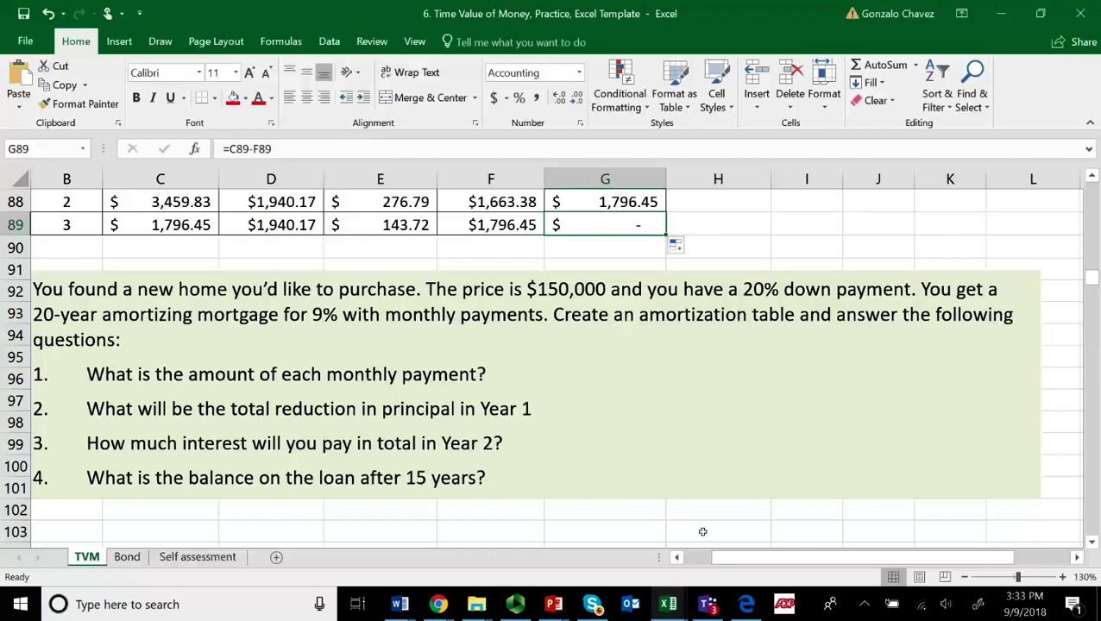
pyautogui.moveTo(756, 559); pyautogui.dragTo(748, 561)
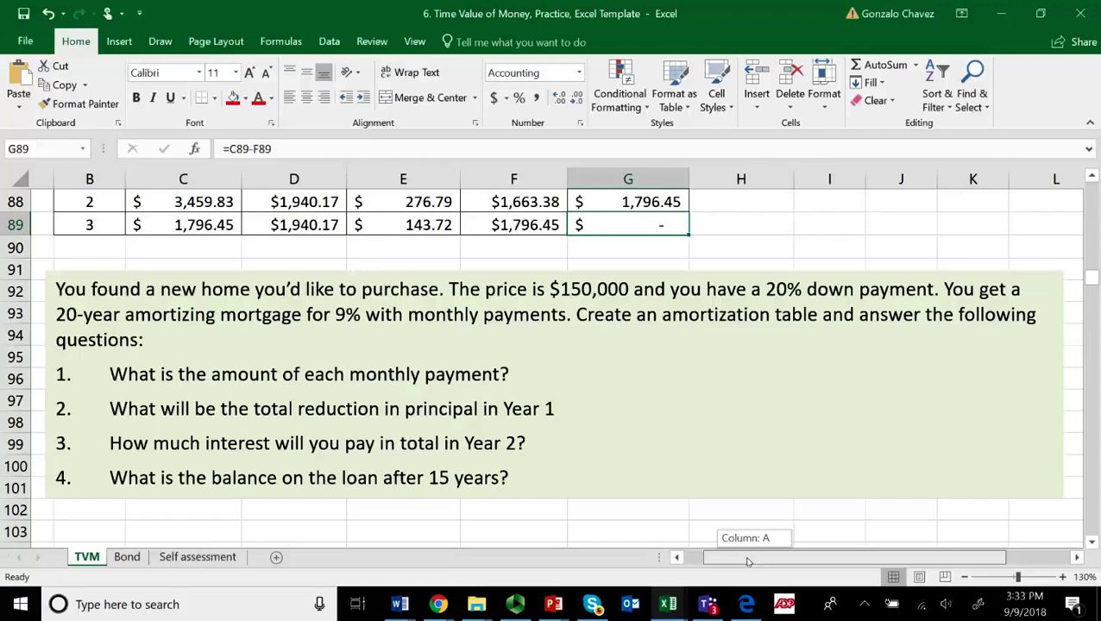
pyautogui.moveTo(748, 561); pyautogui.dragTo(747, 560)
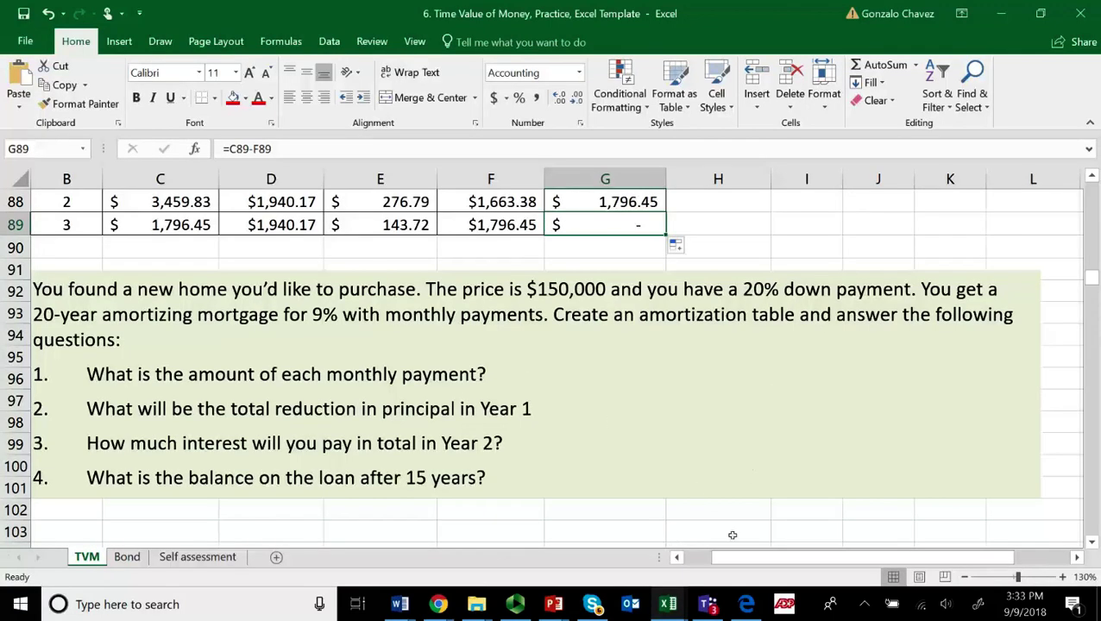
pyautogui.moveTo(734, 557); pyautogui.dragTo(703, 557)
pyautogui.scroll(-10, 543, 488)
pyautogui.scroll(-4, 421, 424)
pyautogui.scroll(14, 420, 425)
pyautogui.scroll(-3, 419, 420)
pyautogui.scroll(-7, 418, 417)
pyautogui.scroll(8, 419, 417)
pyautogui.scroll(1, 422, 419)
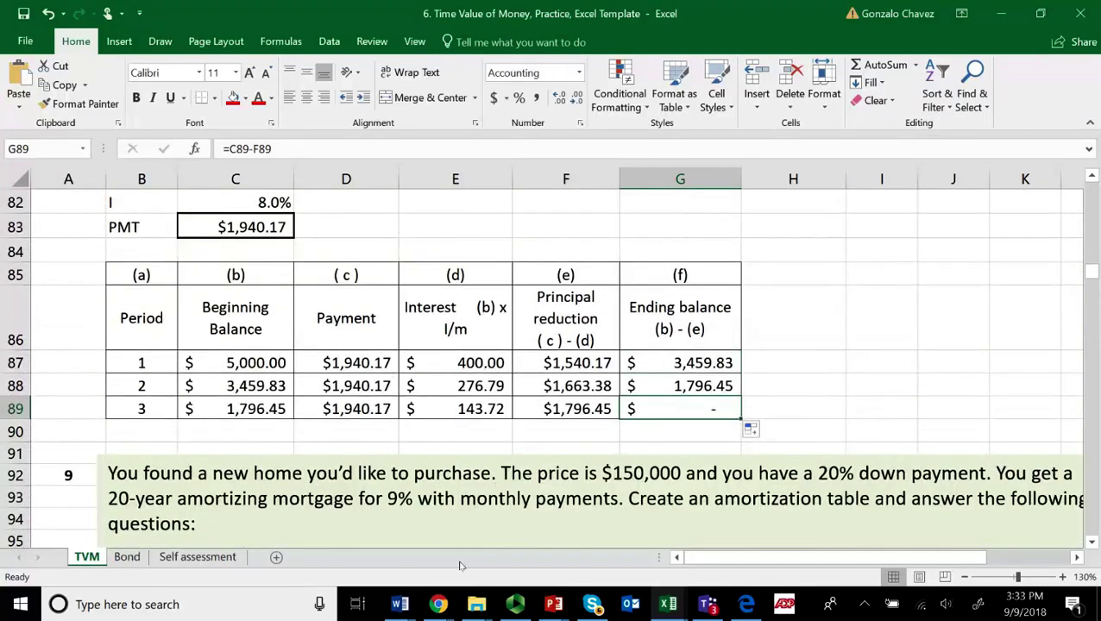
# Enter the mortgage's present value of 120000 in C107 and its term of 20 years in C108
pyautogui.scroll(-5, 485, 510)
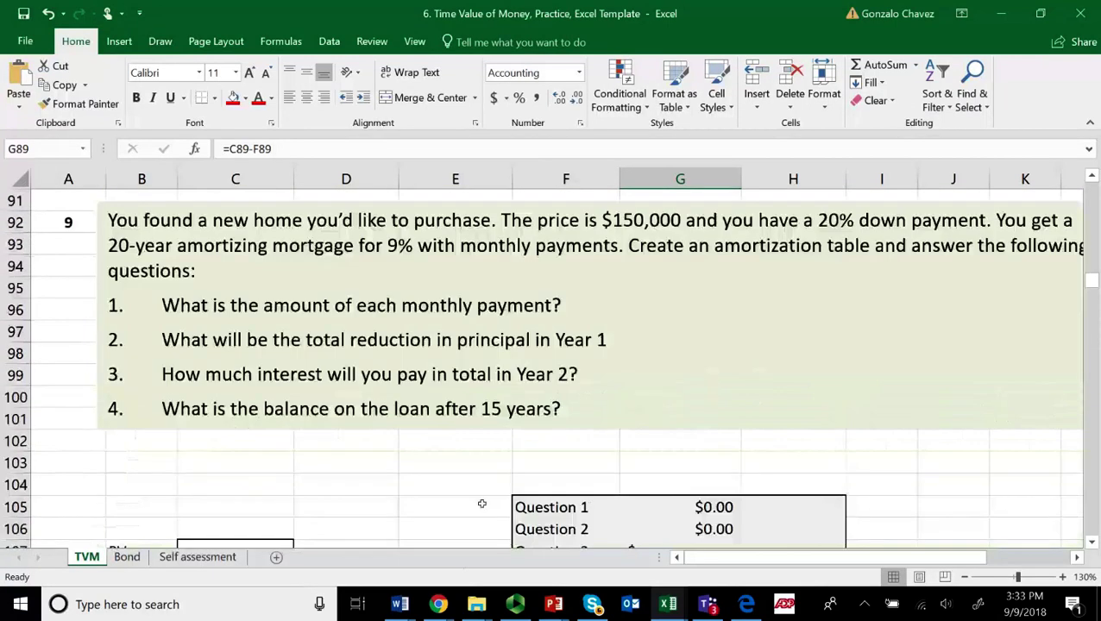
pyautogui.click(190, 423)
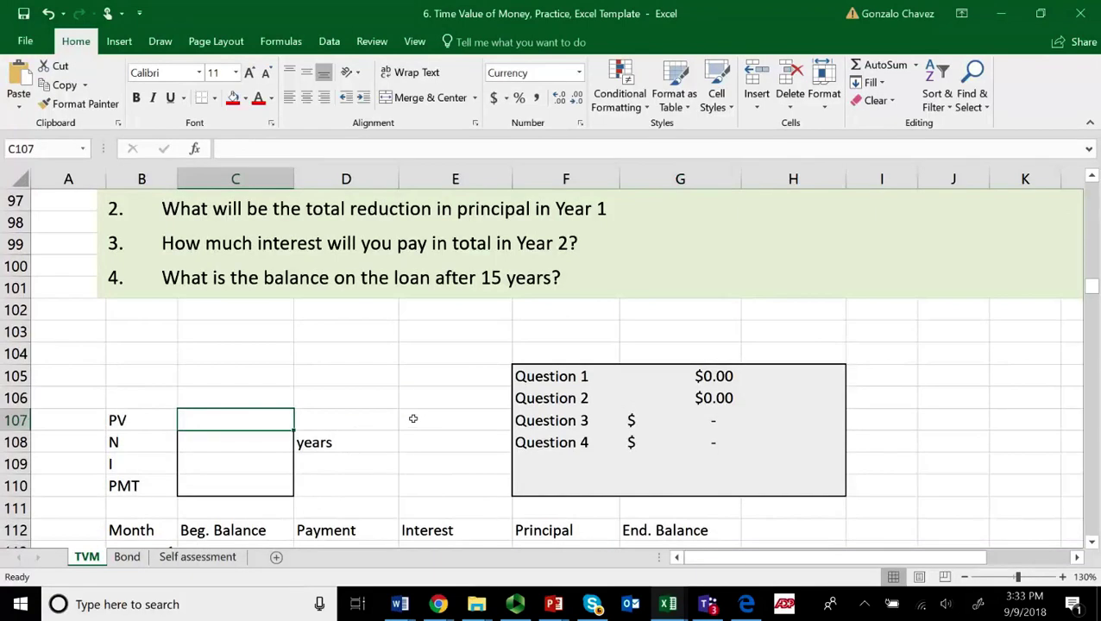
pyautogui.write('120000')
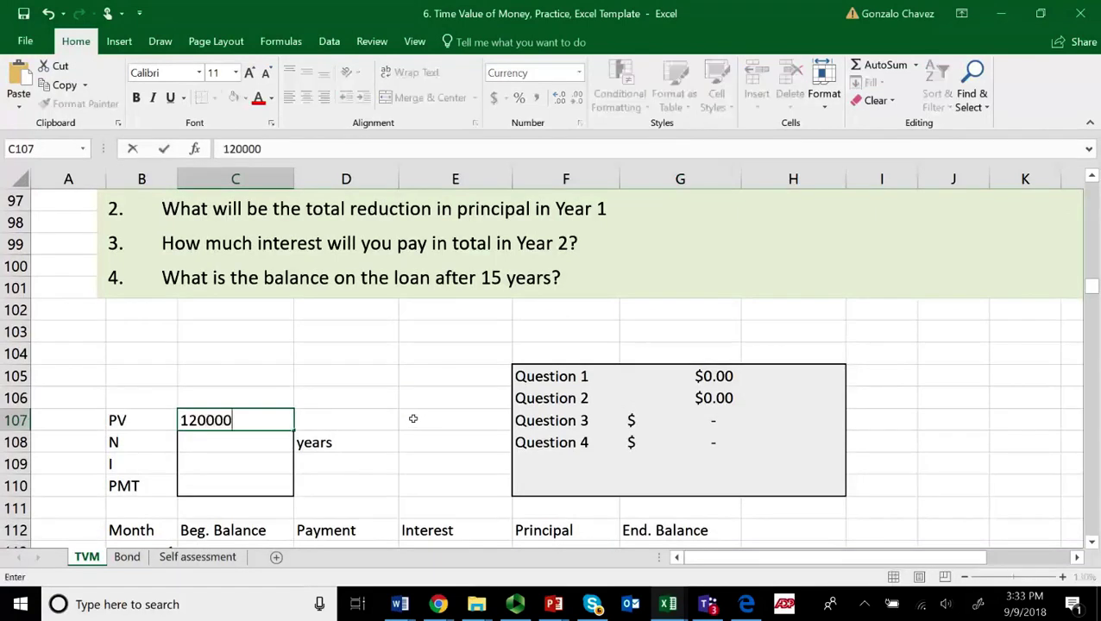
pyautogui.press('Return')
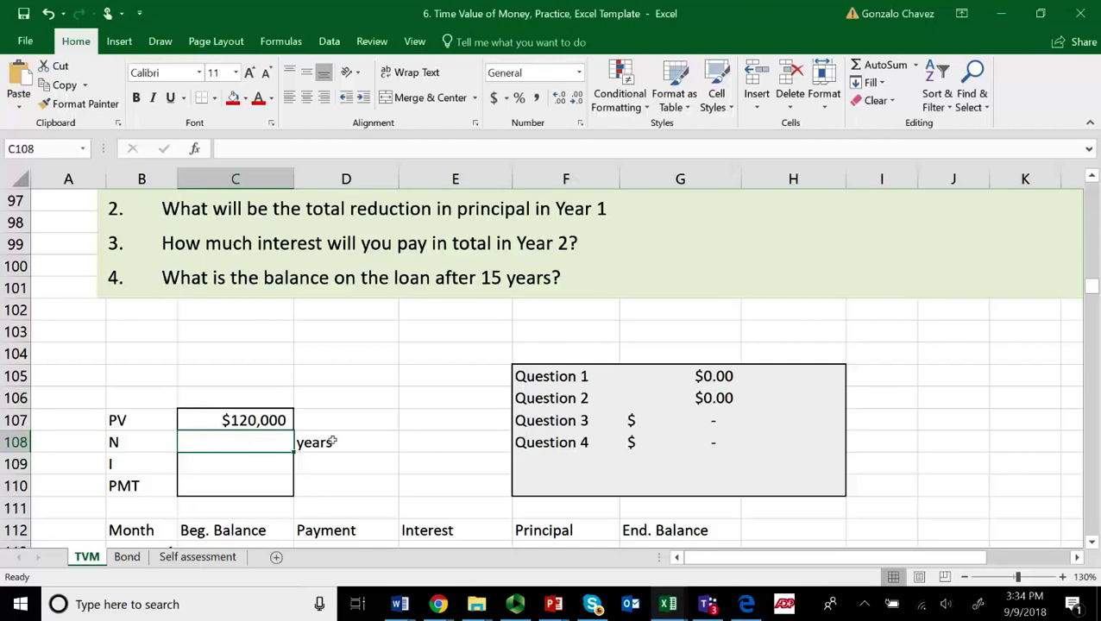
pyautogui.write('20')
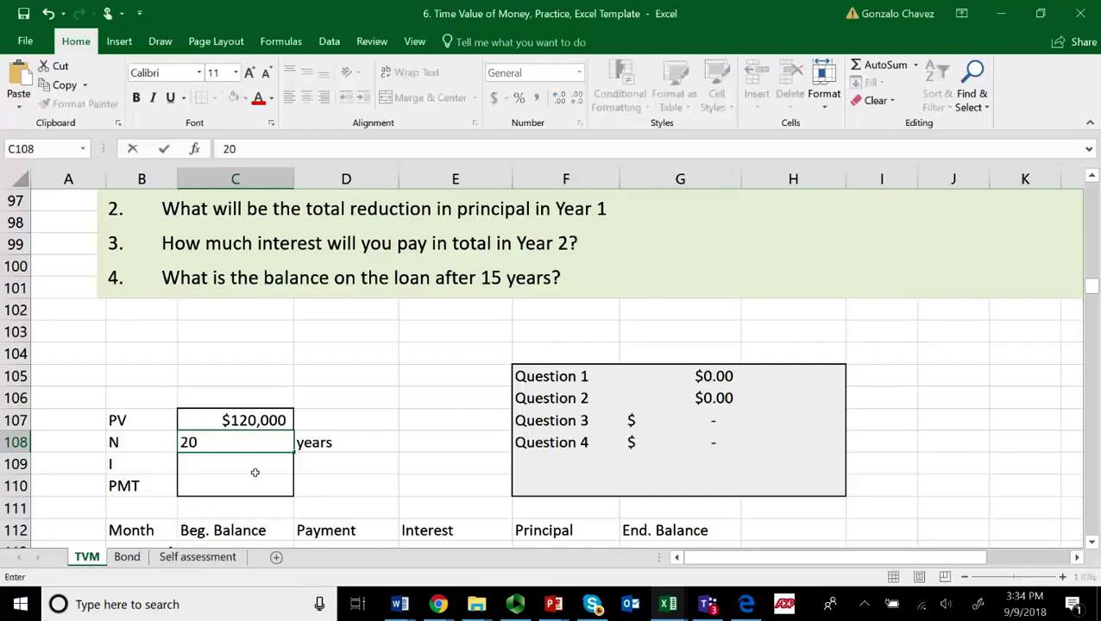
pyautogui.press('Return')
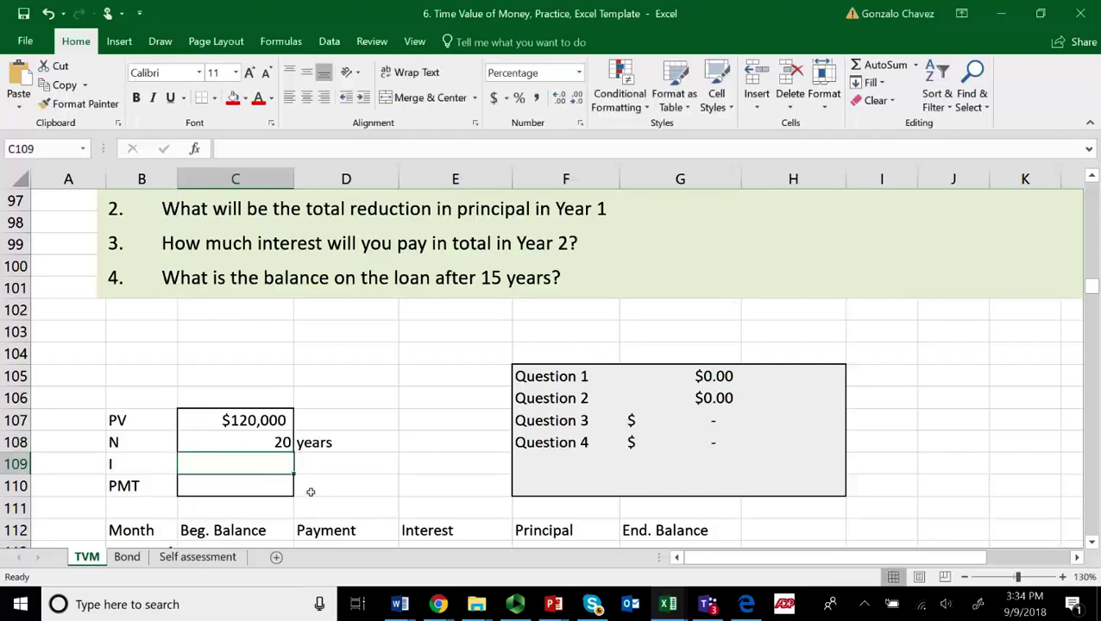
# Check the mortgage rate in the problem text and enter 9% as the interest rate in C109
pyautogui.scroll(1, 368, 442)
pyautogui.scroll(2, 367, 442)
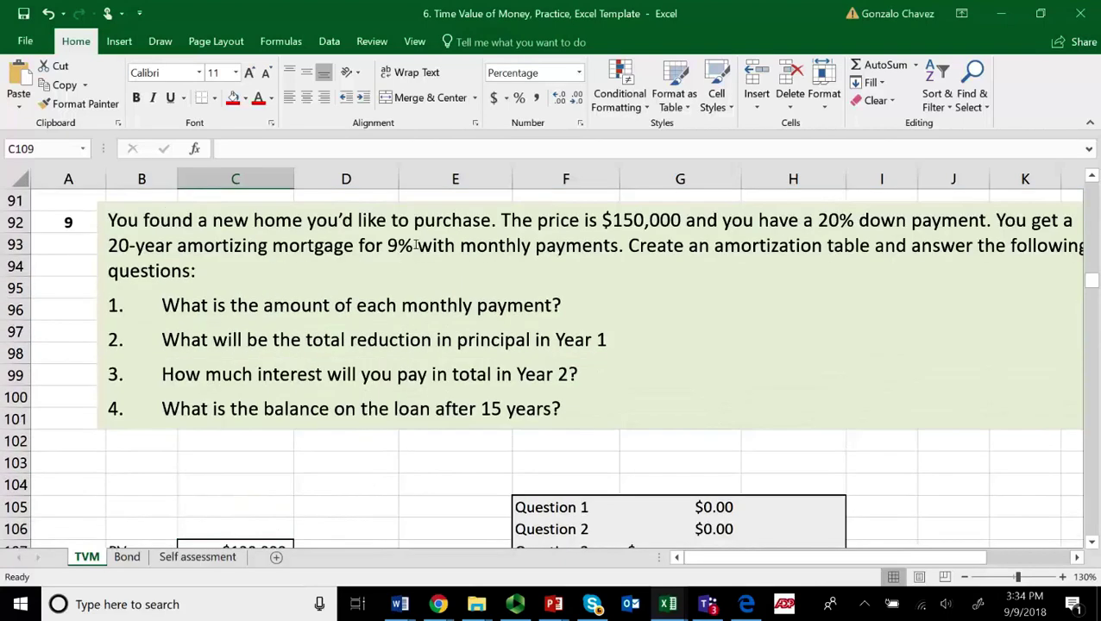
pyautogui.scroll(-2, 398, 386)
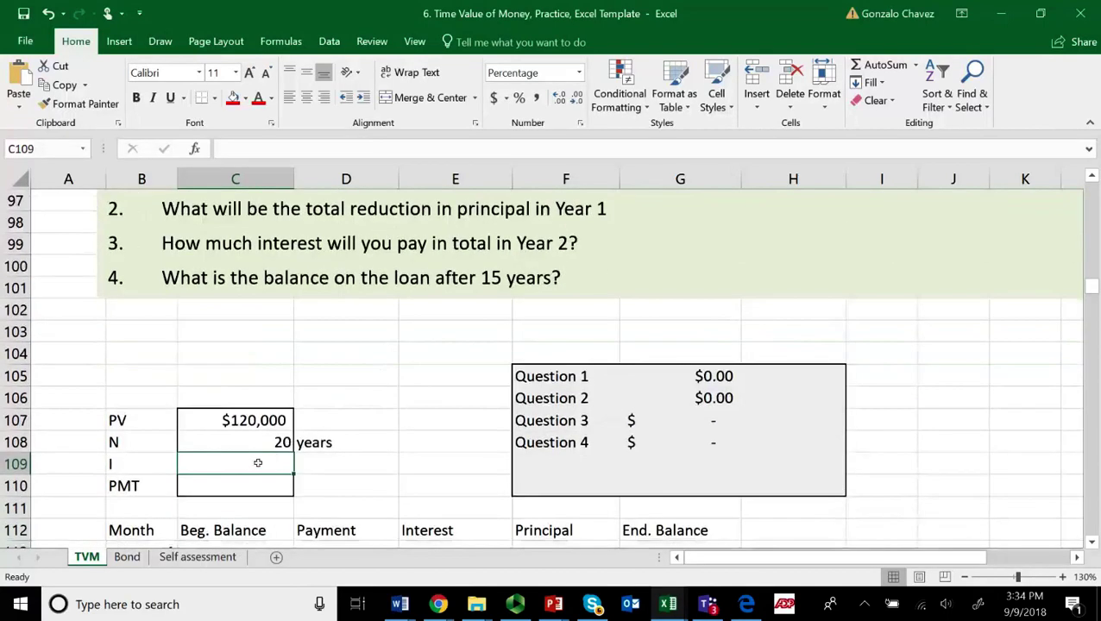
pyautogui.write('9')
pyautogui.press('Return')
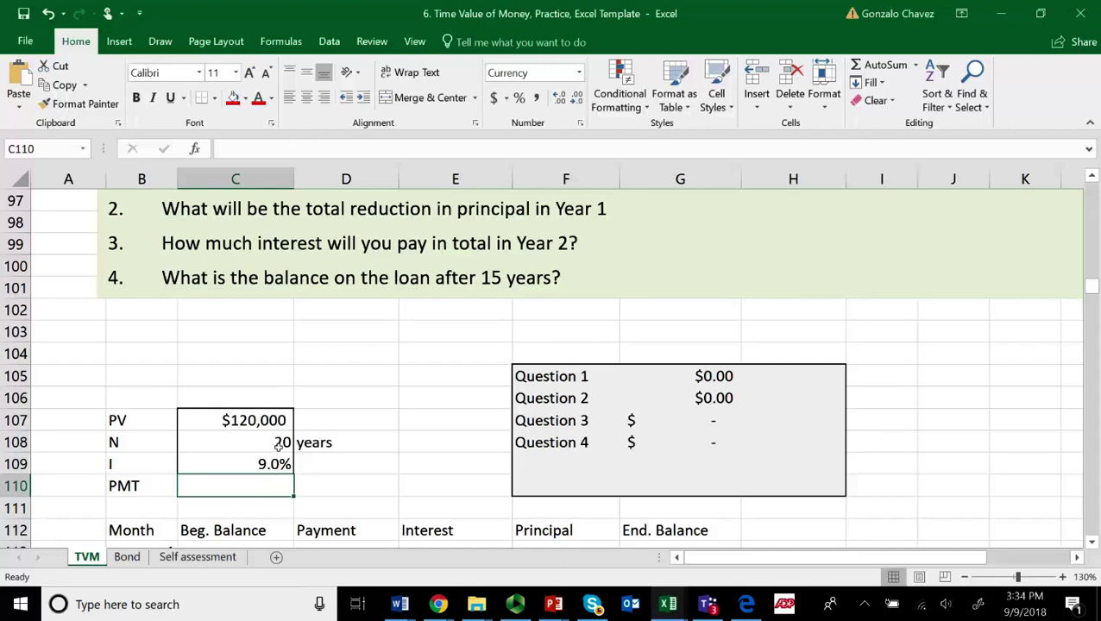
# Begin a PMT function in C110 using its function arguments, with the monthly rate given as C109/12
pyautogui.write('=pmt')
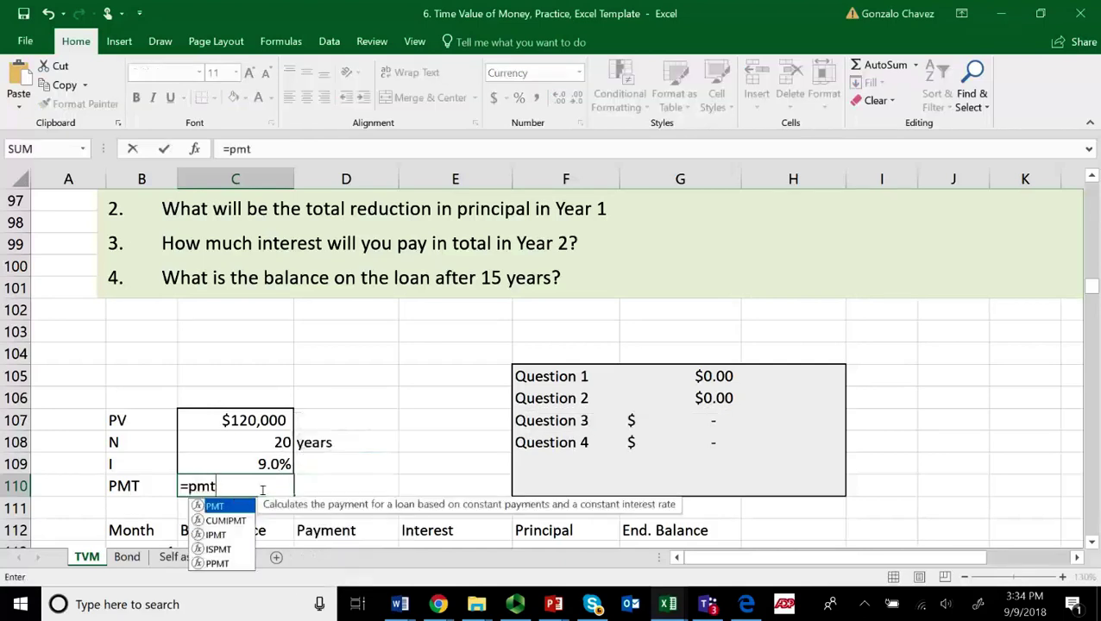
pyautogui.doubleClick(240, 507)
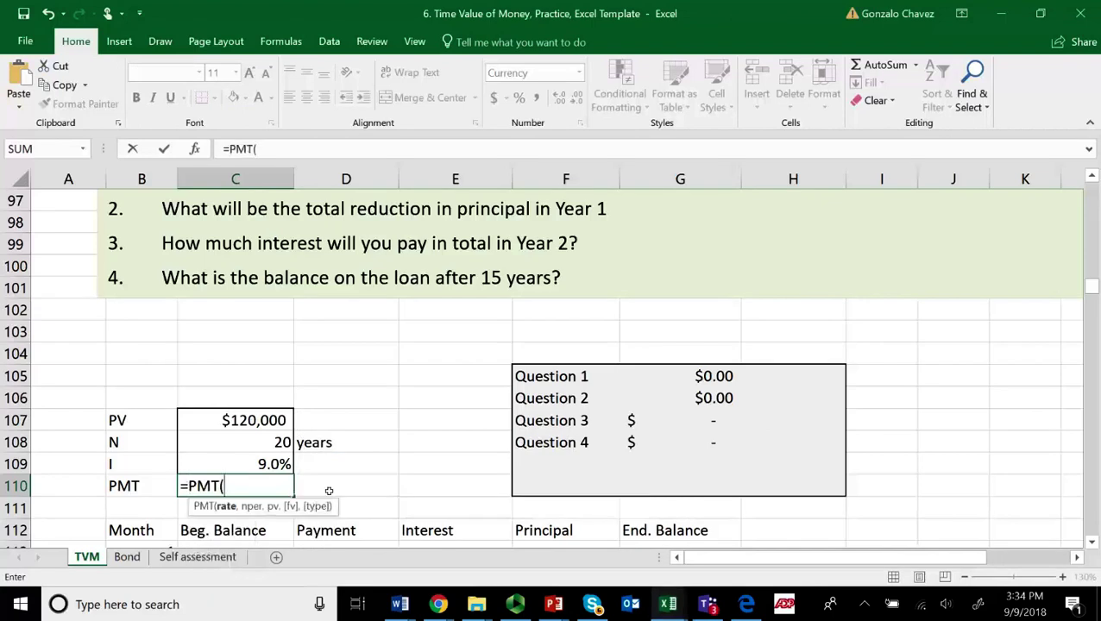
pyautogui.click(194, 149)
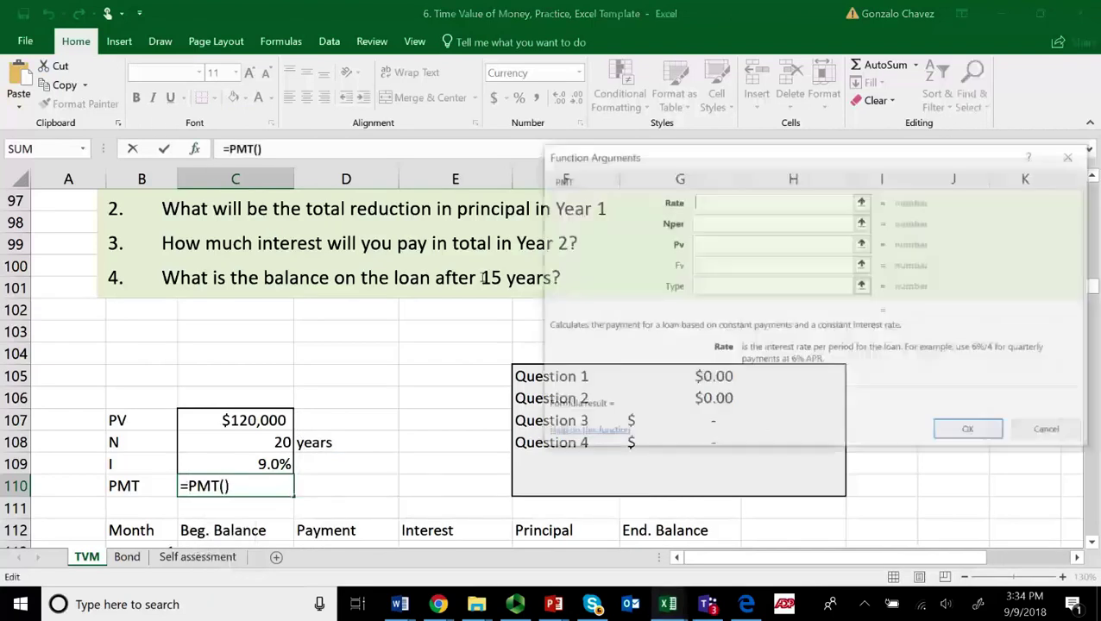
pyautogui.moveTo(714, 158); pyautogui.dragTo(721, 322)
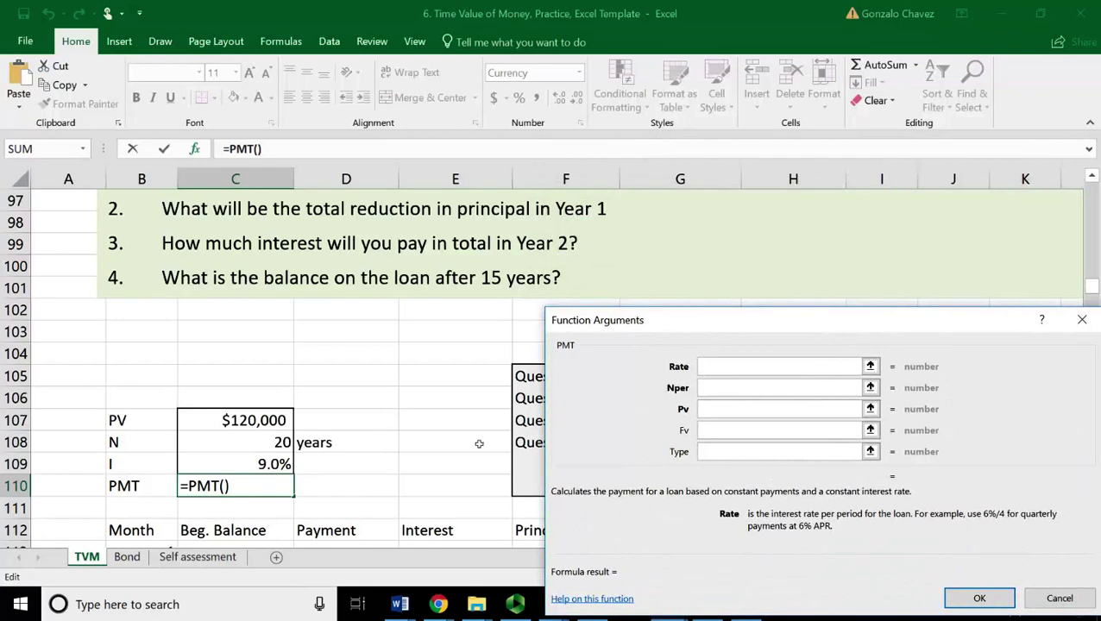
pyautogui.scroll(2, 462, 434)
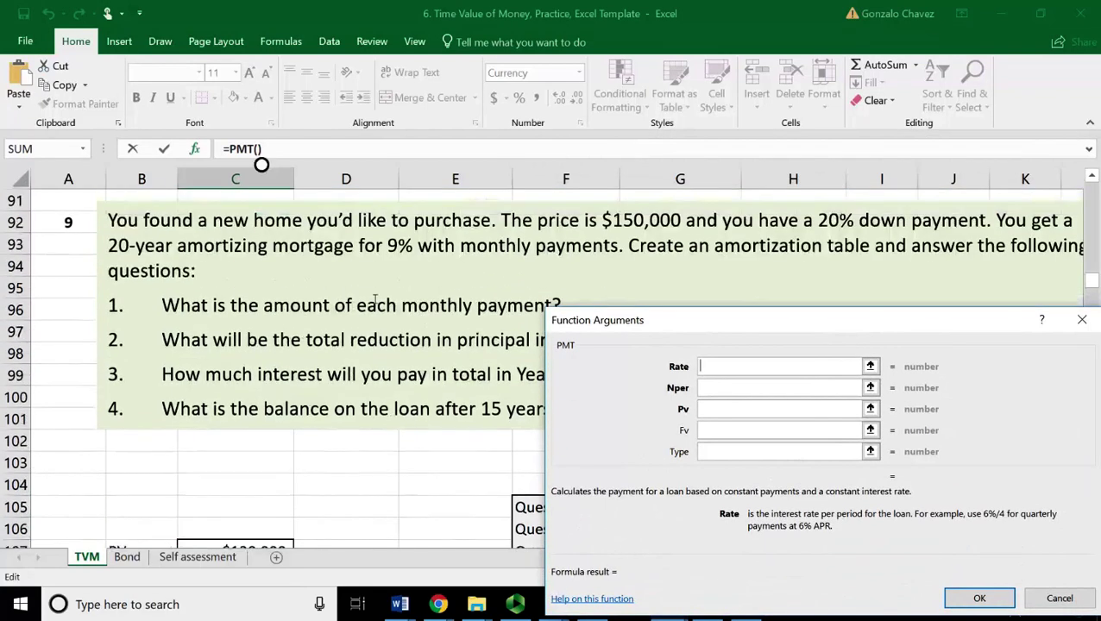
pyautogui.scroll(-2, 440, 391)
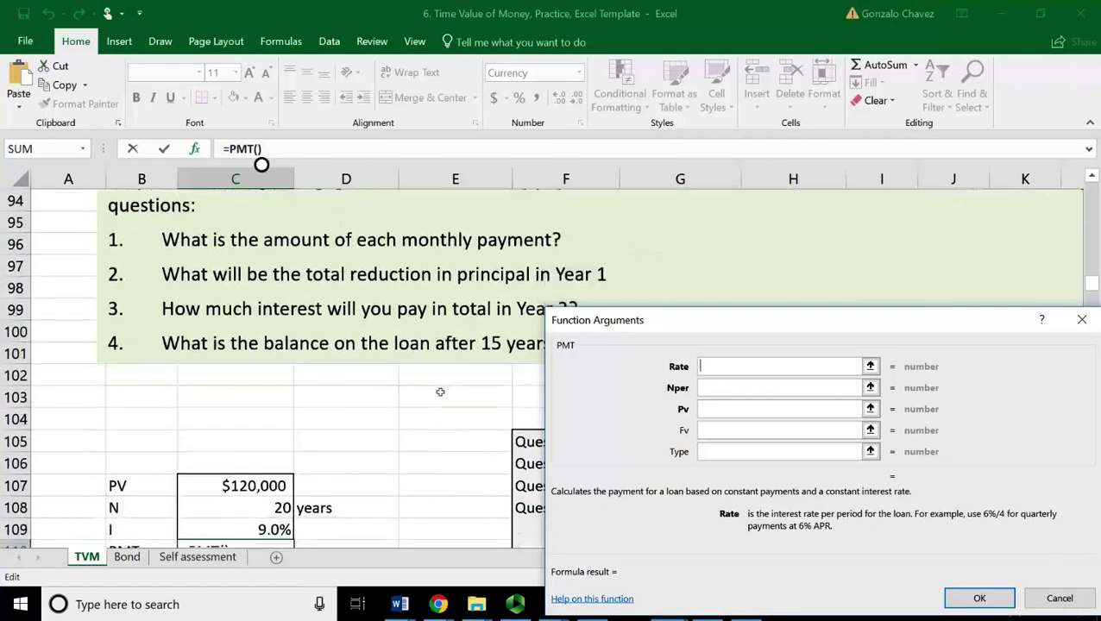
pyautogui.scroll(-1, 439, 391)
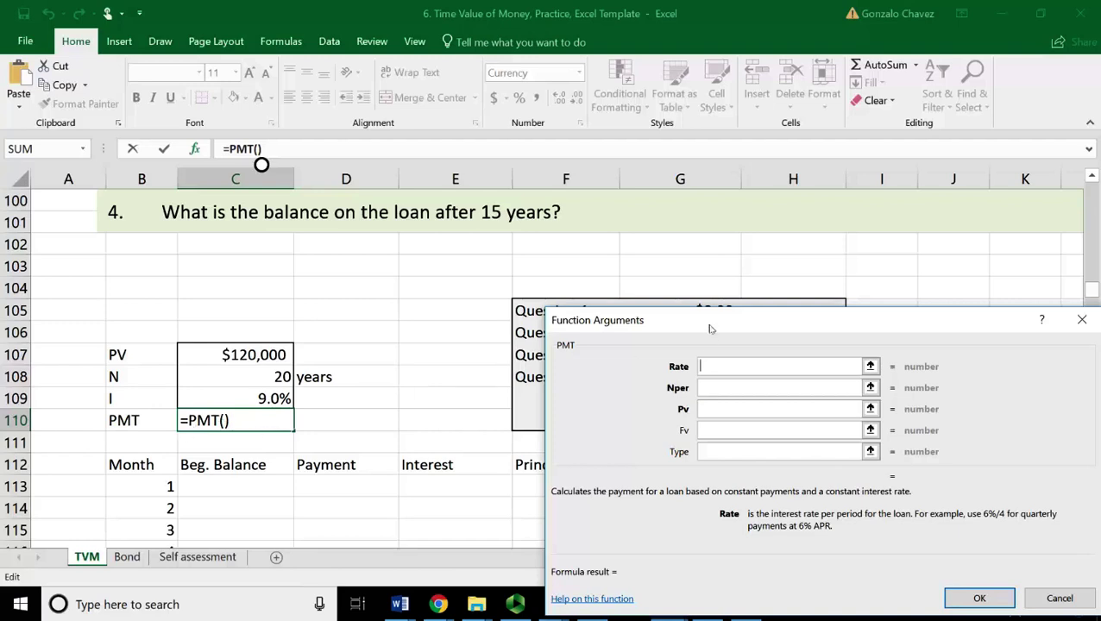
pyautogui.moveTo(705, 315); pyautogui.dragTo(640, 214)
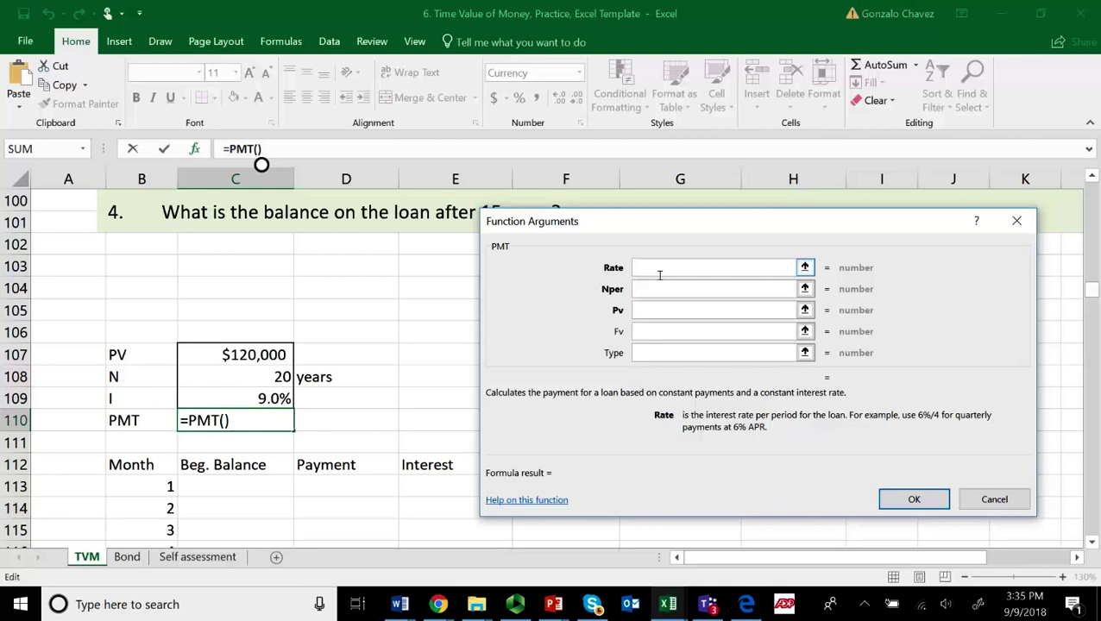
pyautogui.click(264, 405)
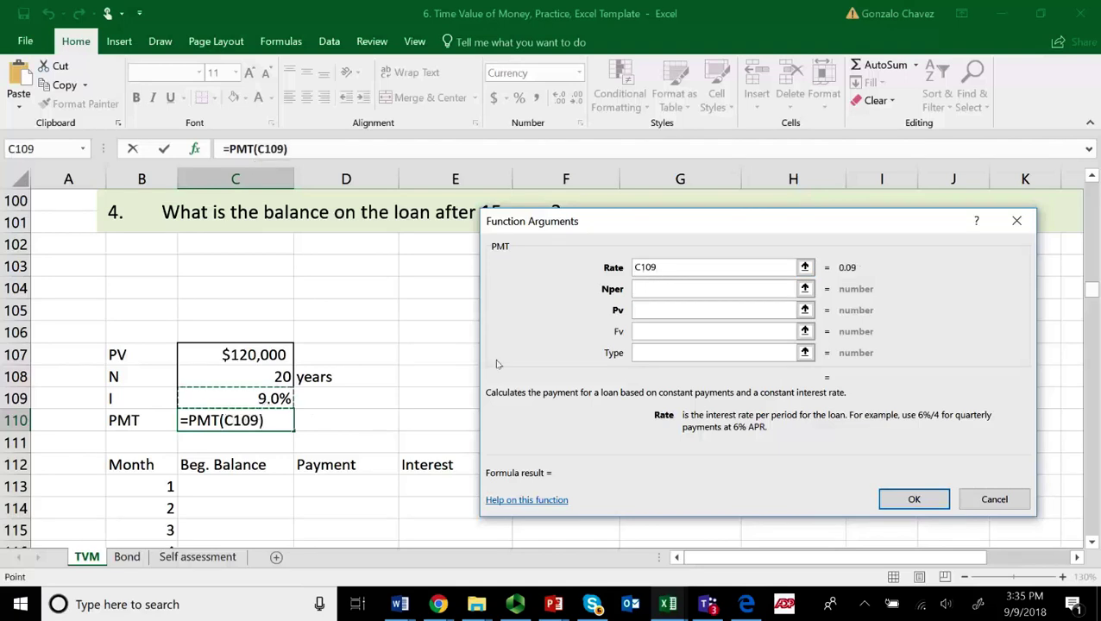
pyautogui.write('/12')
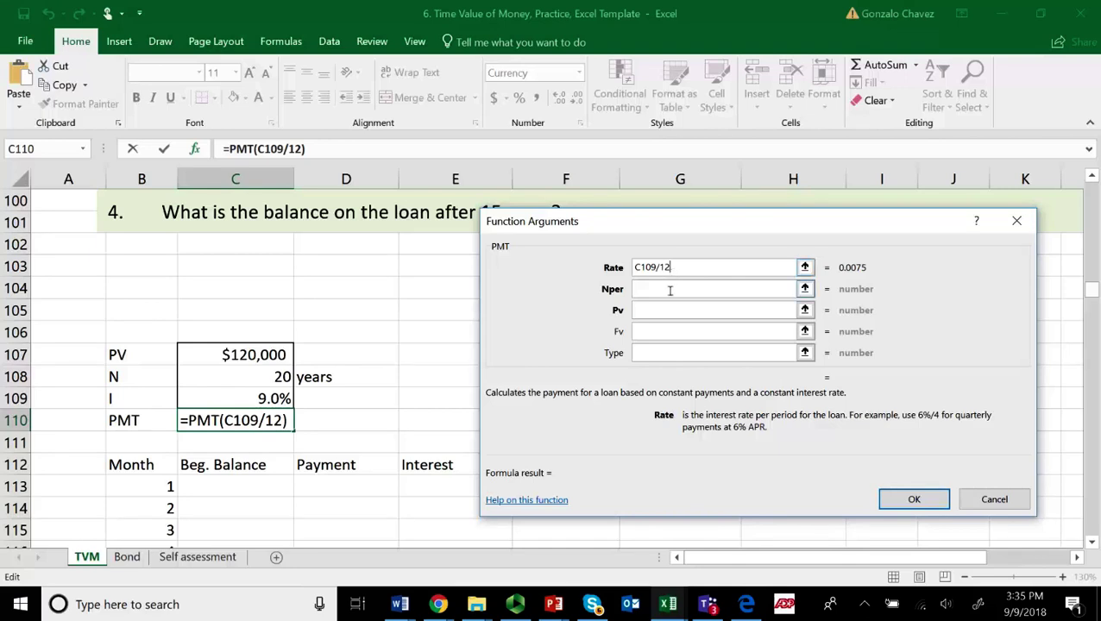
# Set the PMT function's number of periods to C108*12 for monthly payments
pyautogui.click(668, 291)
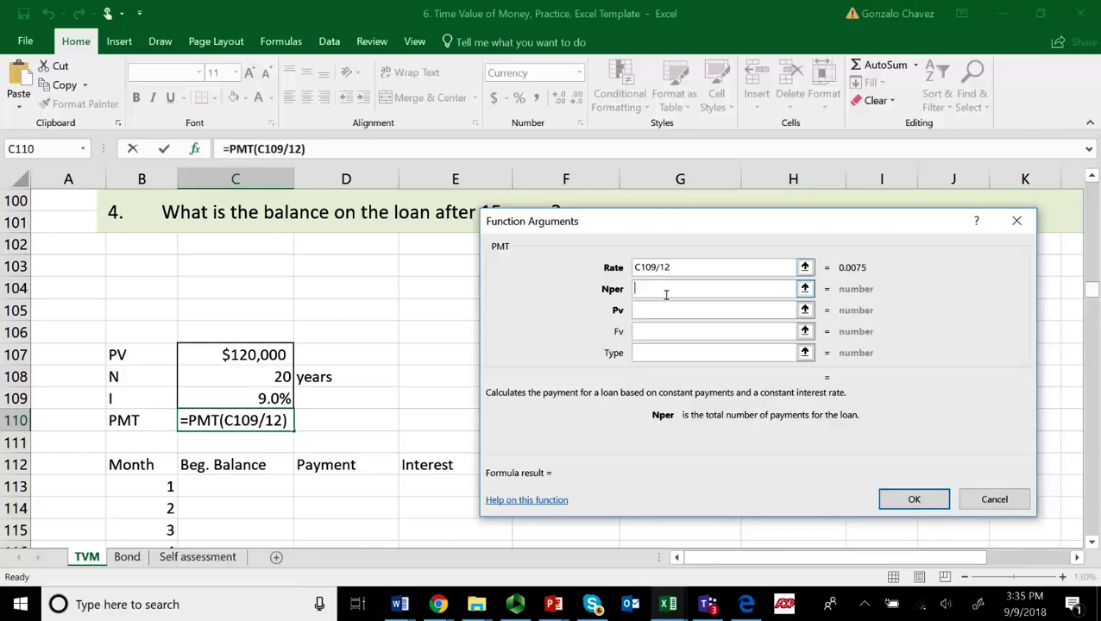
pyautogui.click(276, 383)
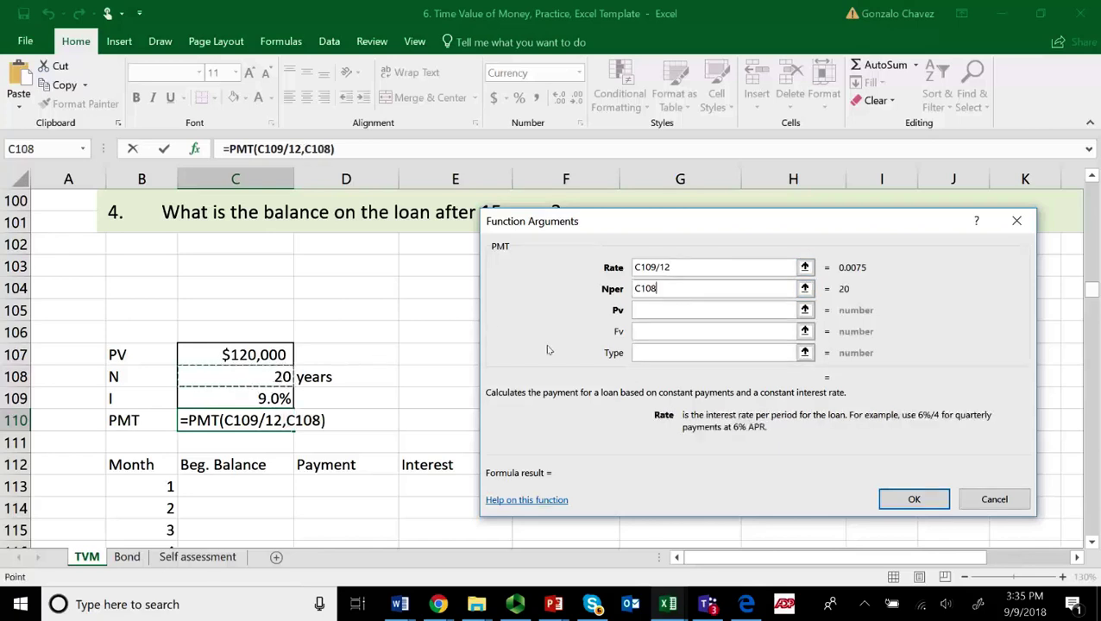
pyautogui.click(697, 292)
pyautogui.write('*12')
pyautogui.press('Tab')
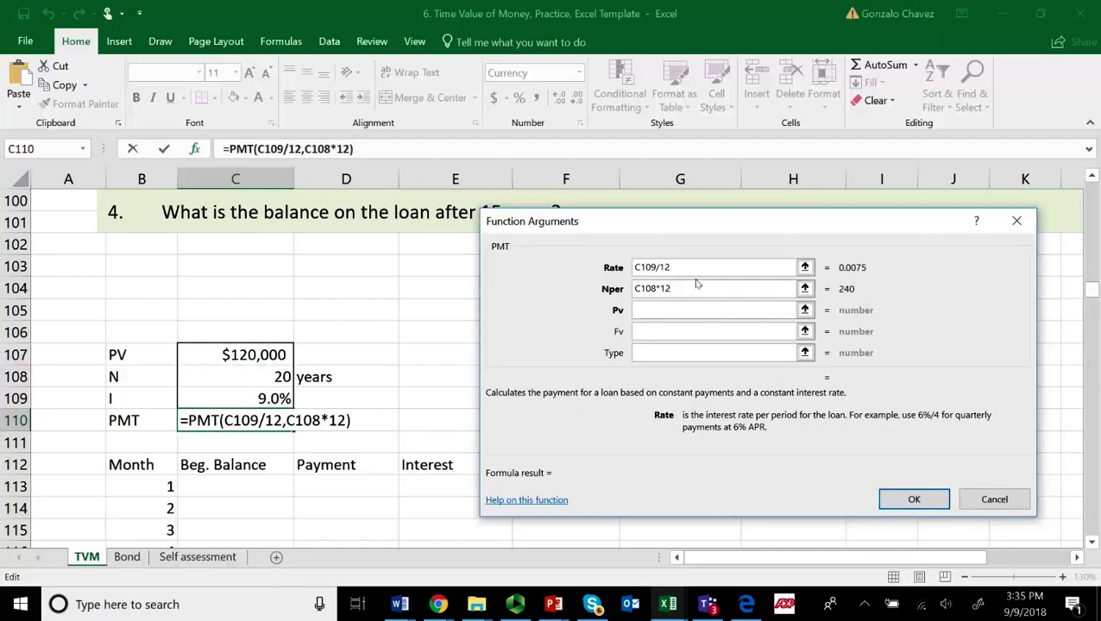
# Set the PMT function's present value to C107, leave future value and type empty, and complete the formula
pyautogui.click(677, 310)
pyautogui.click(664, 321)
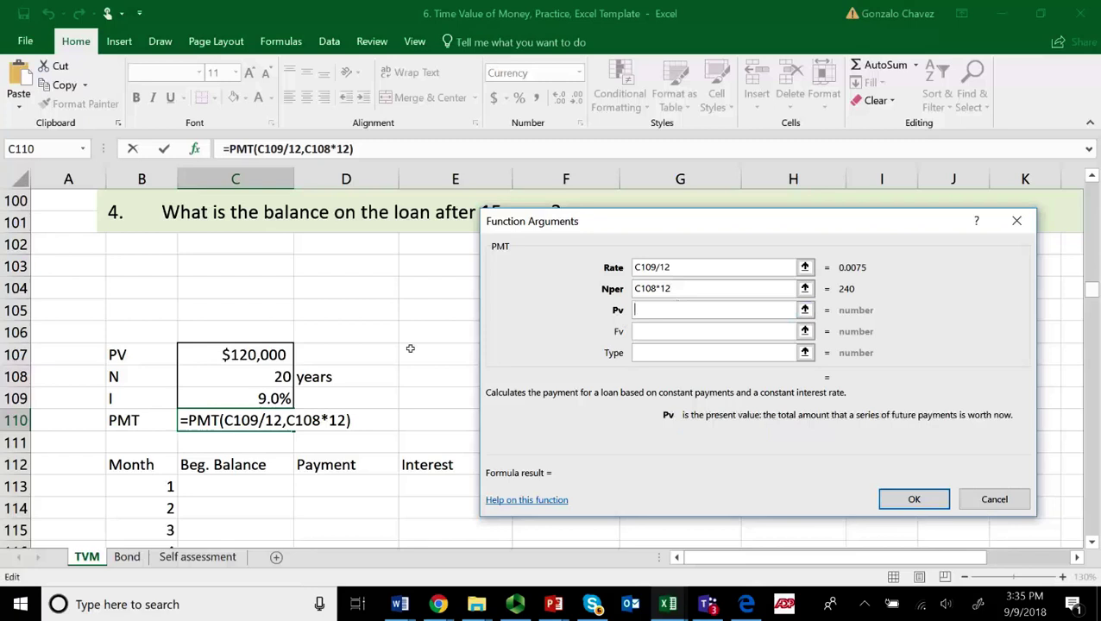
pyautogui.click(256, 362)
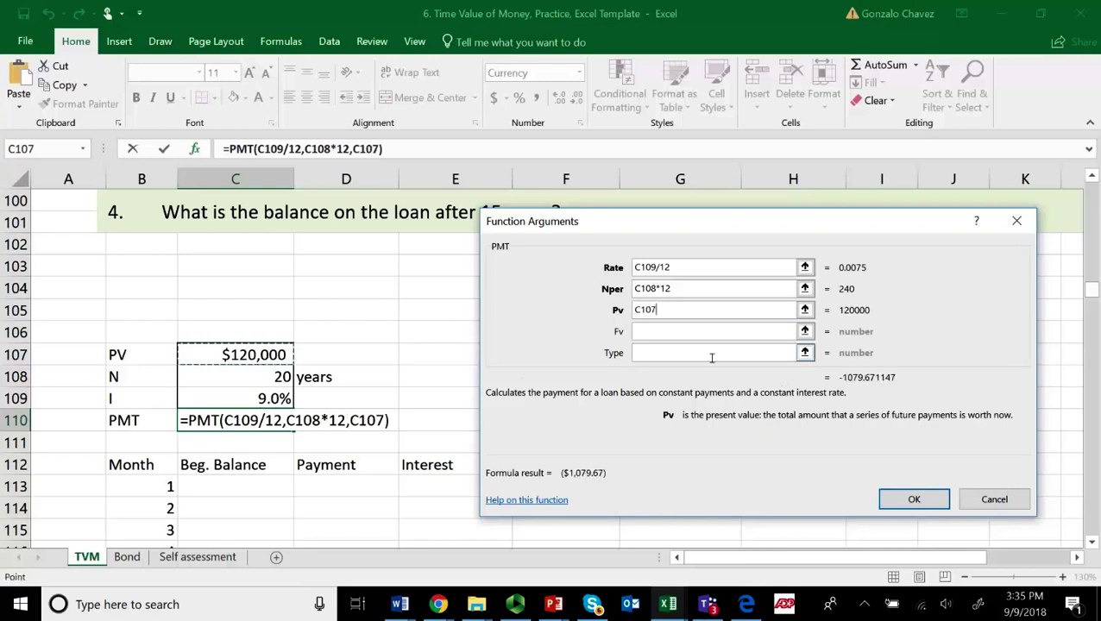
pyautogui.click(671, 335)
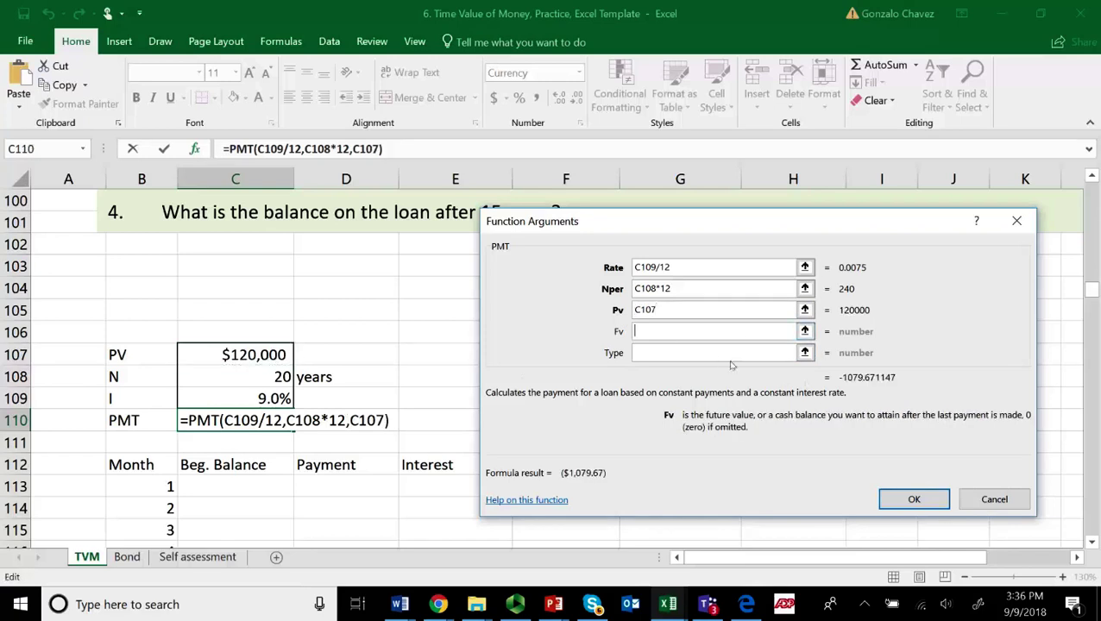
pyautogui.click(915, 501)
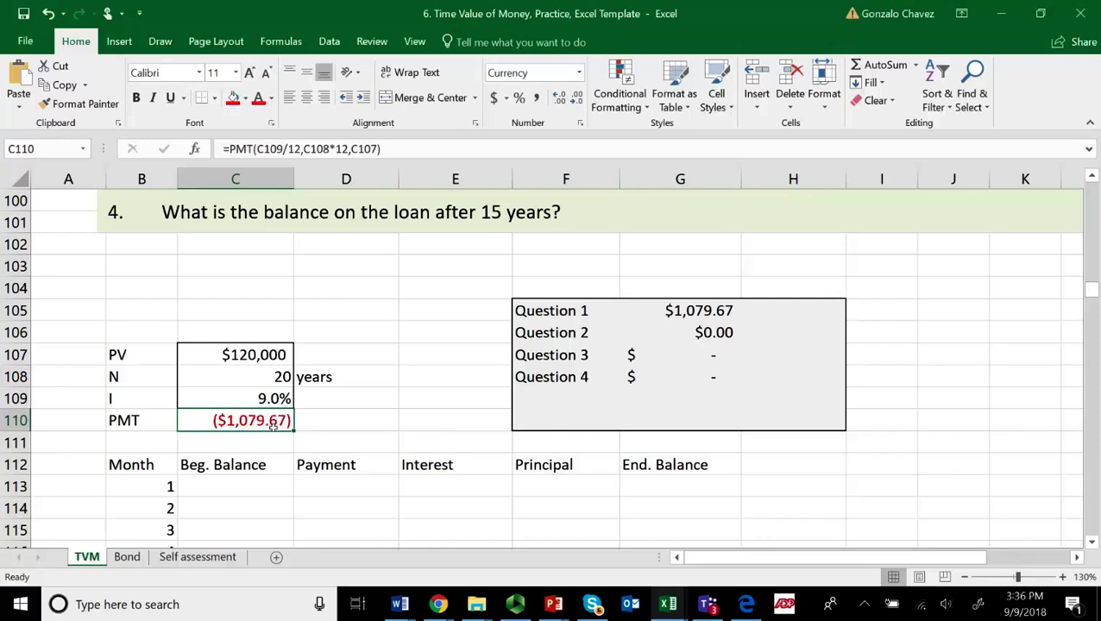
# Negate the PMT formula in C110 so that it returns the monthly payment as a positive amount
pyautogui.click(230, 149)
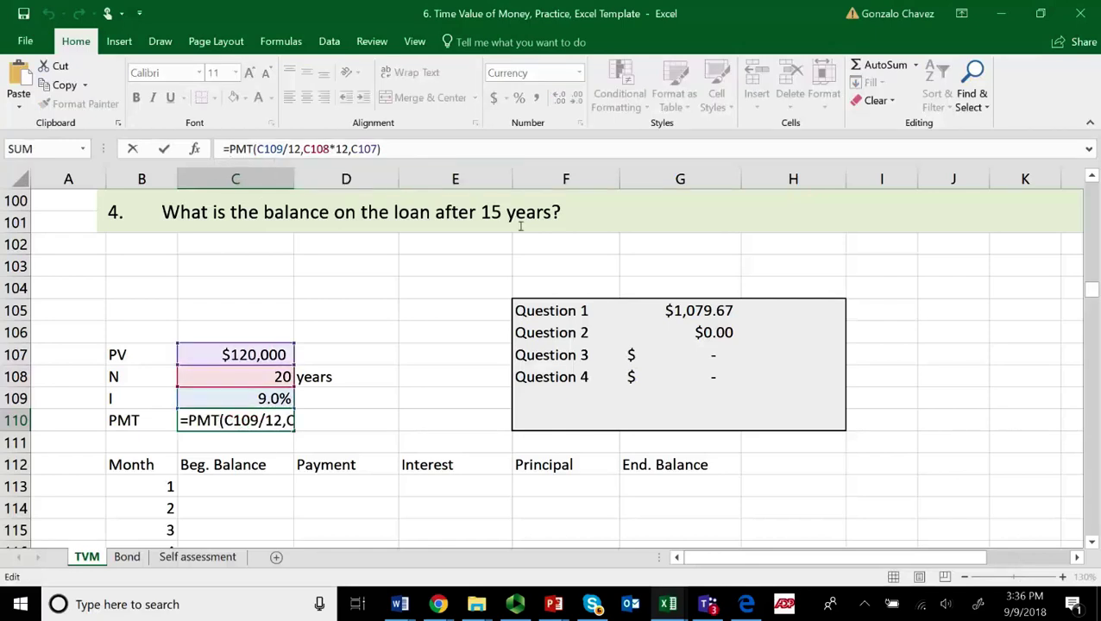
pyautogui.press('Return')
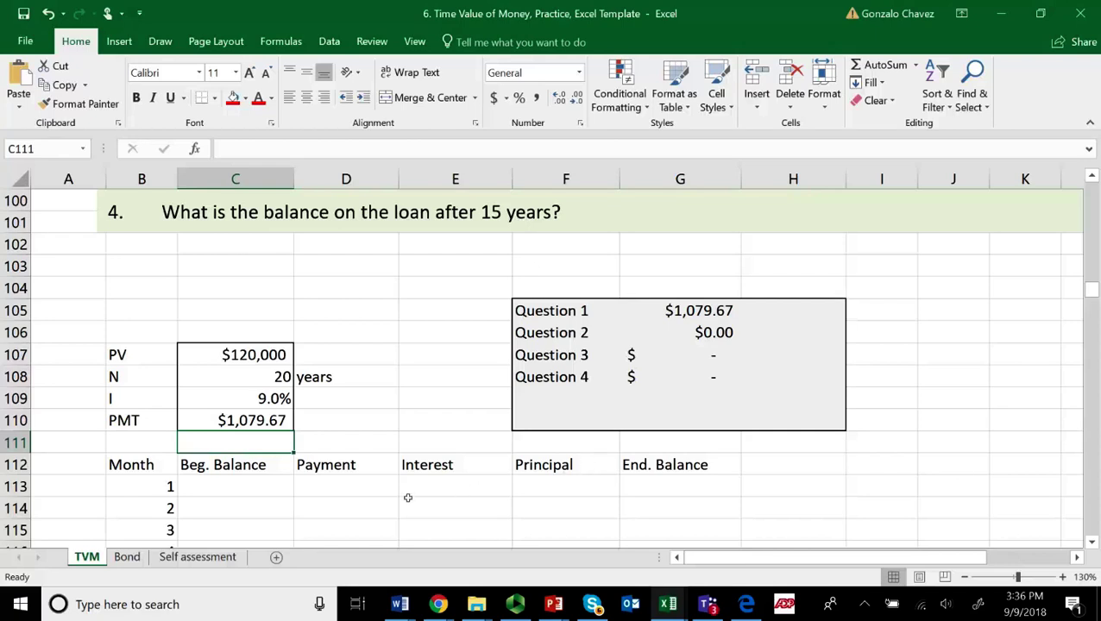
# Set month 1's beginning balance in C113 to the loan amount with =C107
pyautogui.moveTo(1094, 291); pyautogui.dragTo(1092, 263)
pyautogui.click(280, 397)
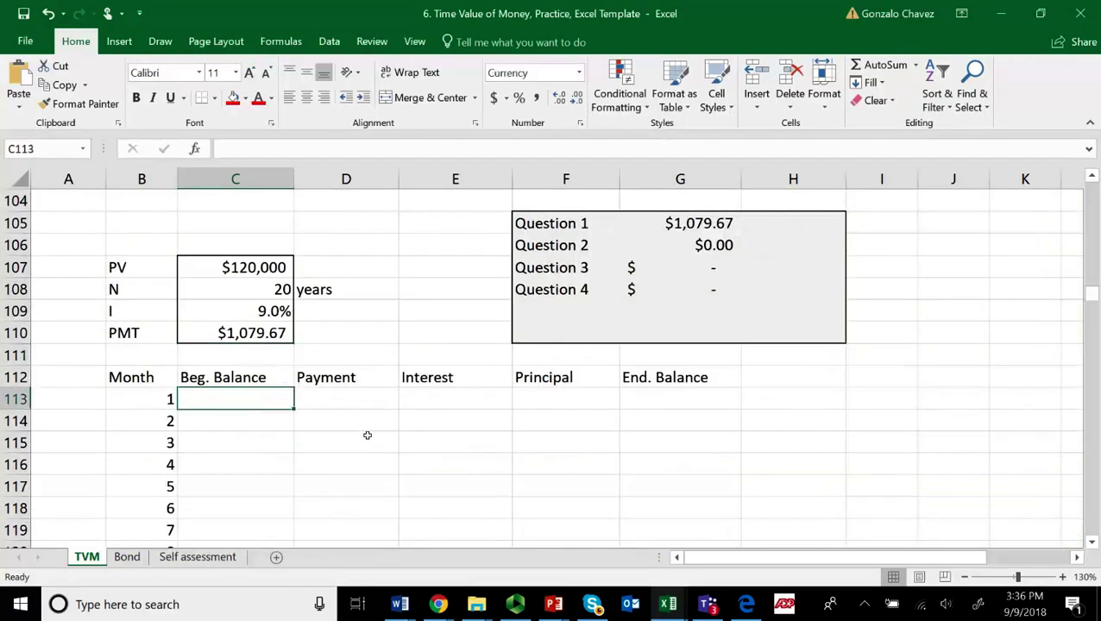
pyautogui.write('=')
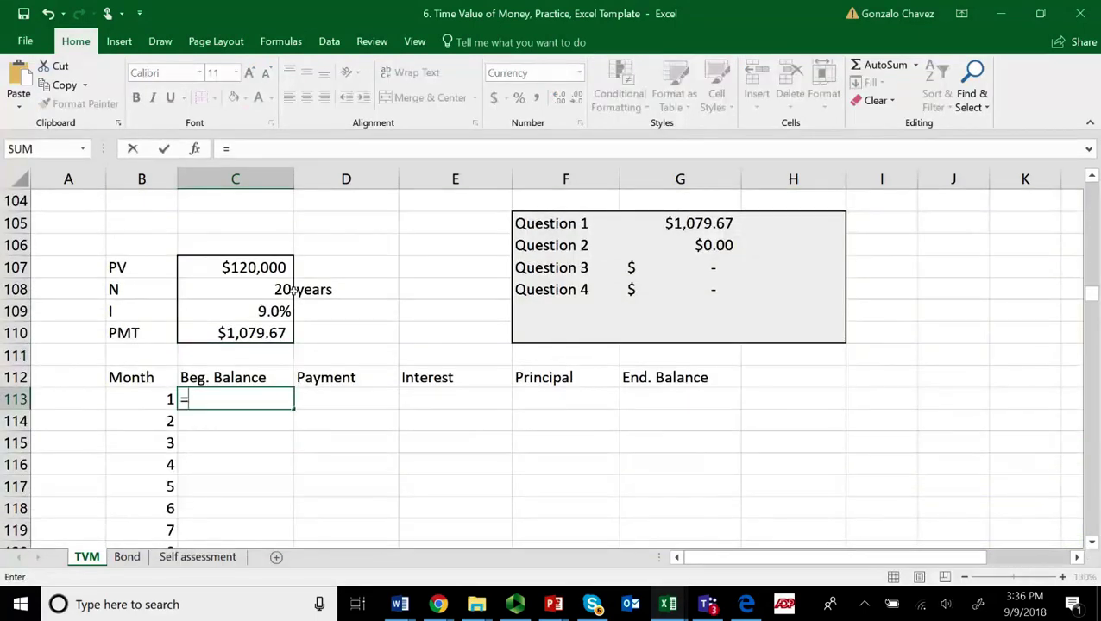
pyautogui.click(257, 271)
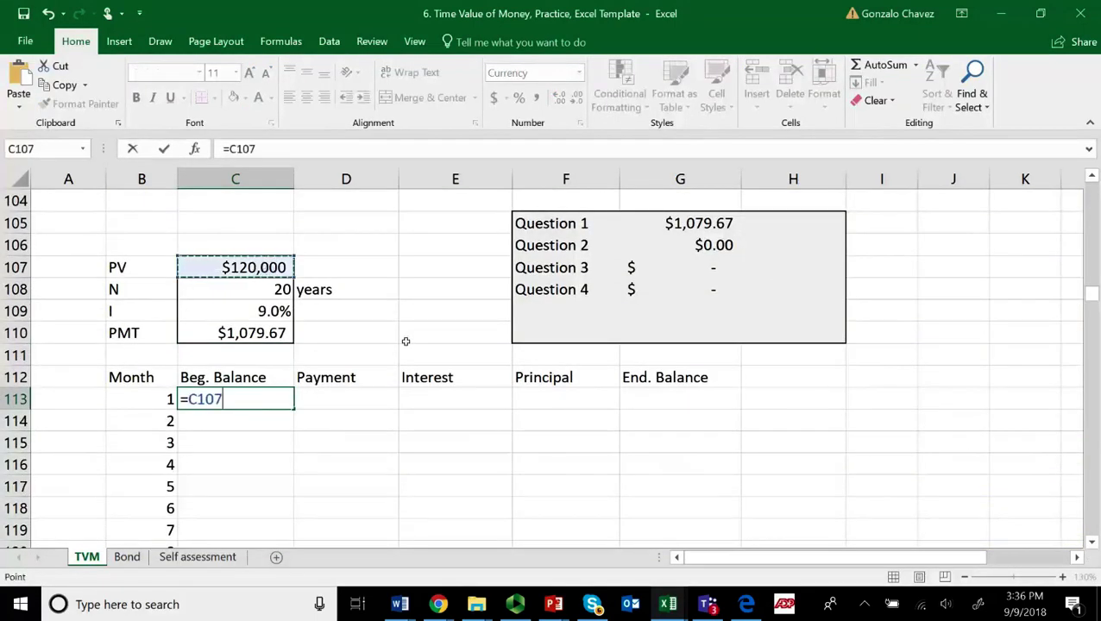
pyautogui.press('Return')
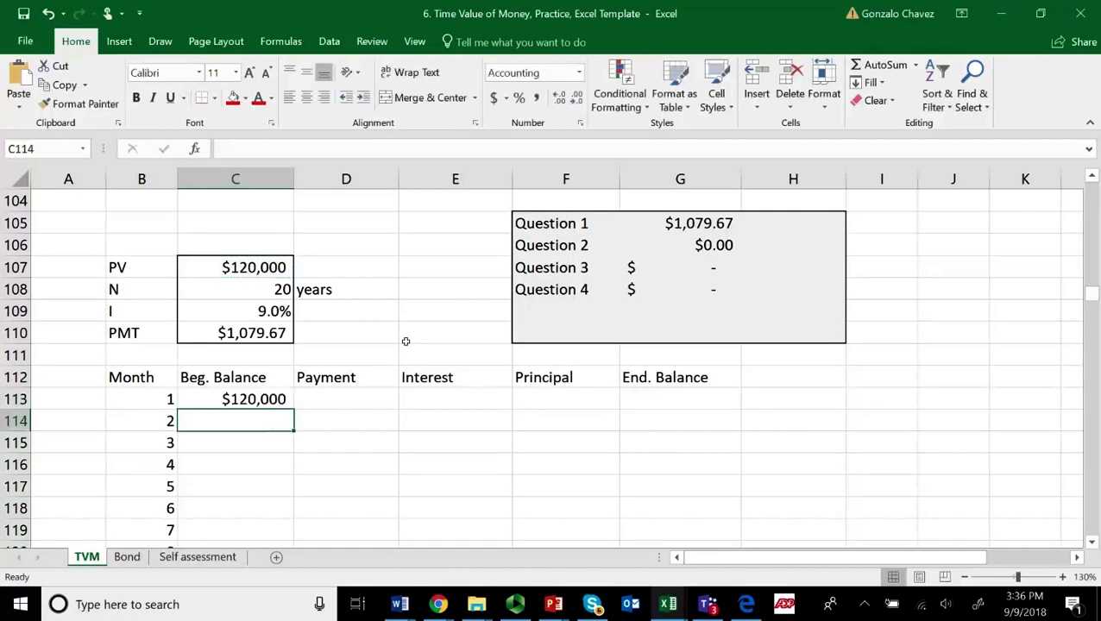
# Set month 1's payment in D113 to the calculated payment with the absolute reference =$C$110
pyautogui.click(361, 404)
pyautogui.write('=')
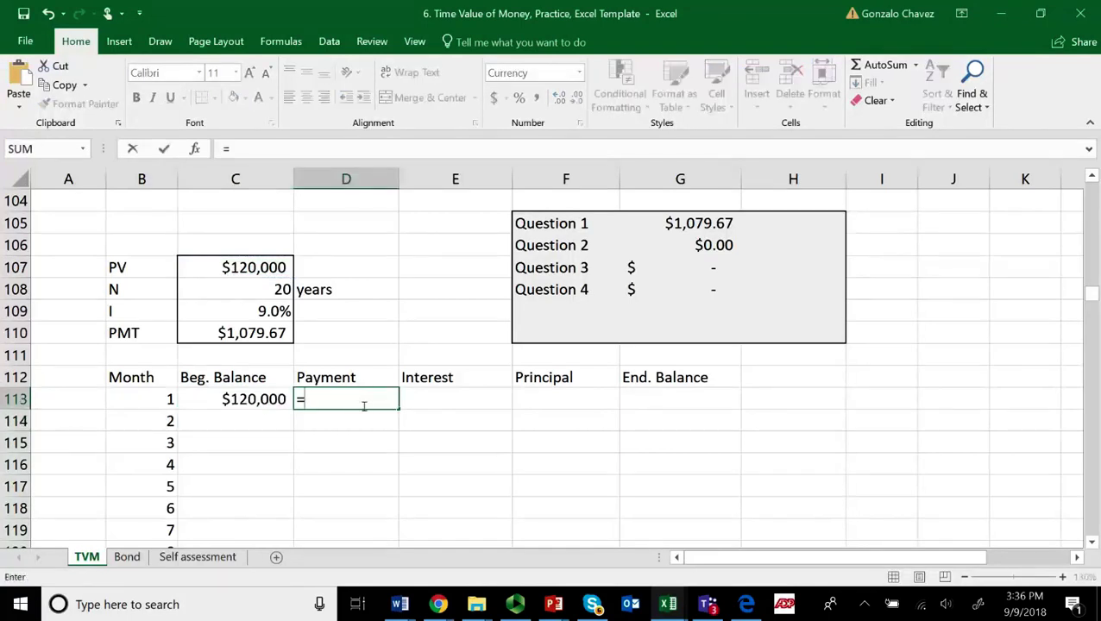
pyautogui.click(248, 339)
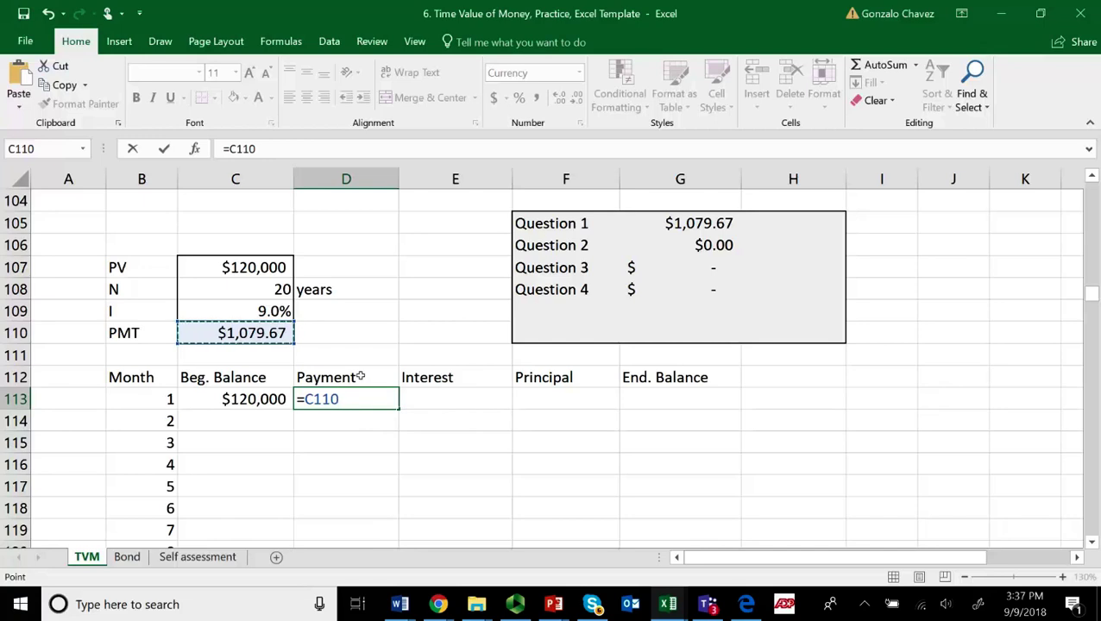
pyautogui.press('F4')
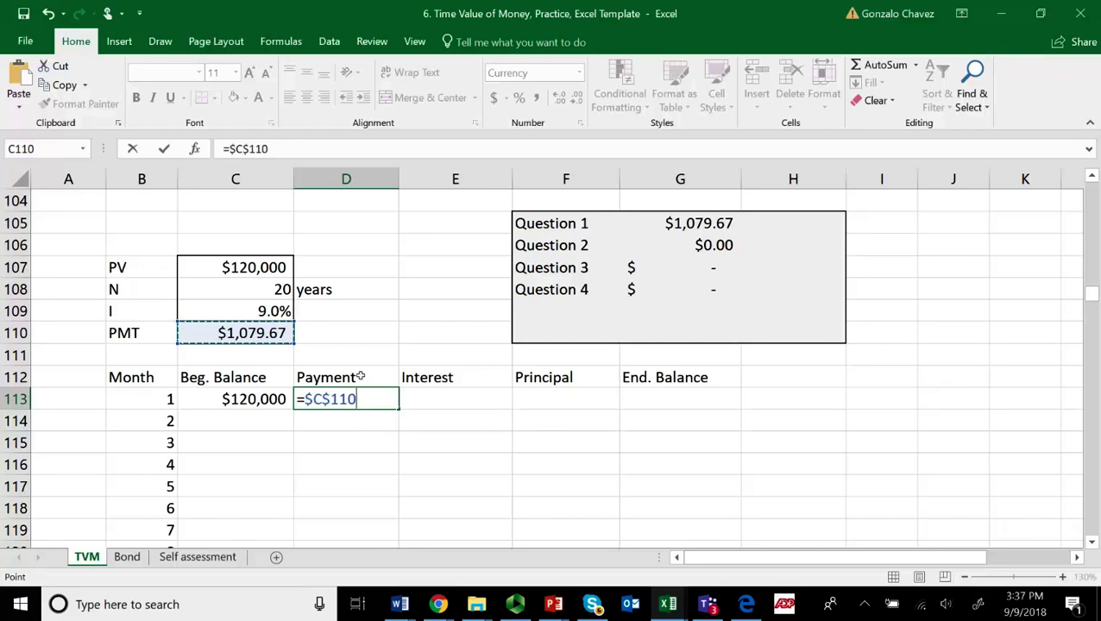
pyautogui.press('Return')
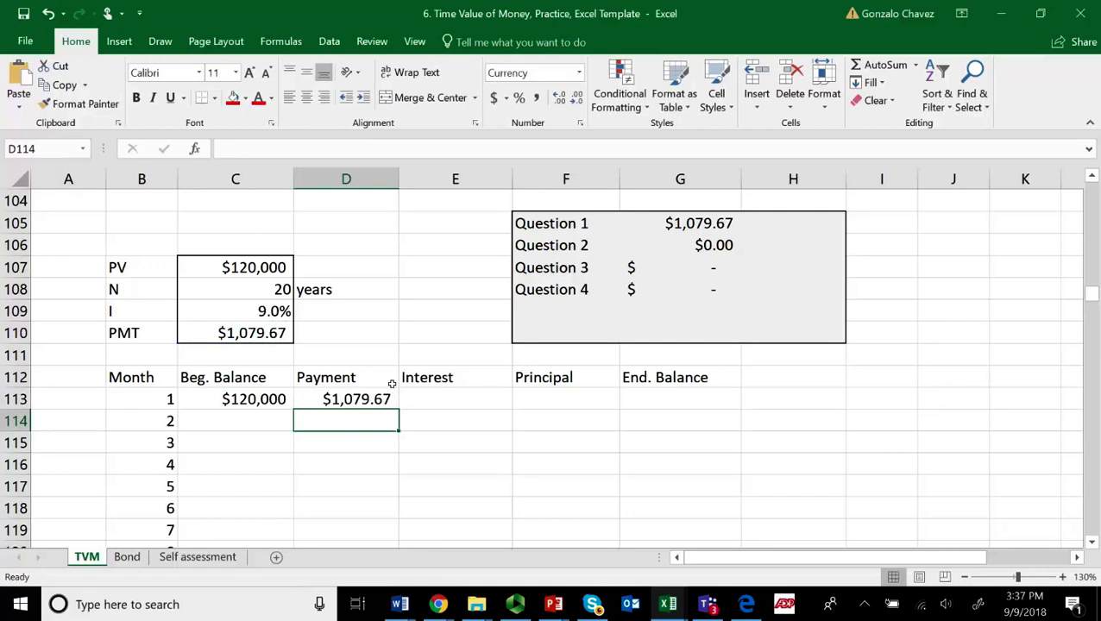
# Calculate month 1's interest in E113 as =$C$109/12*C113, keeping the rate reference absolute
pyautogui.click(451, 402)
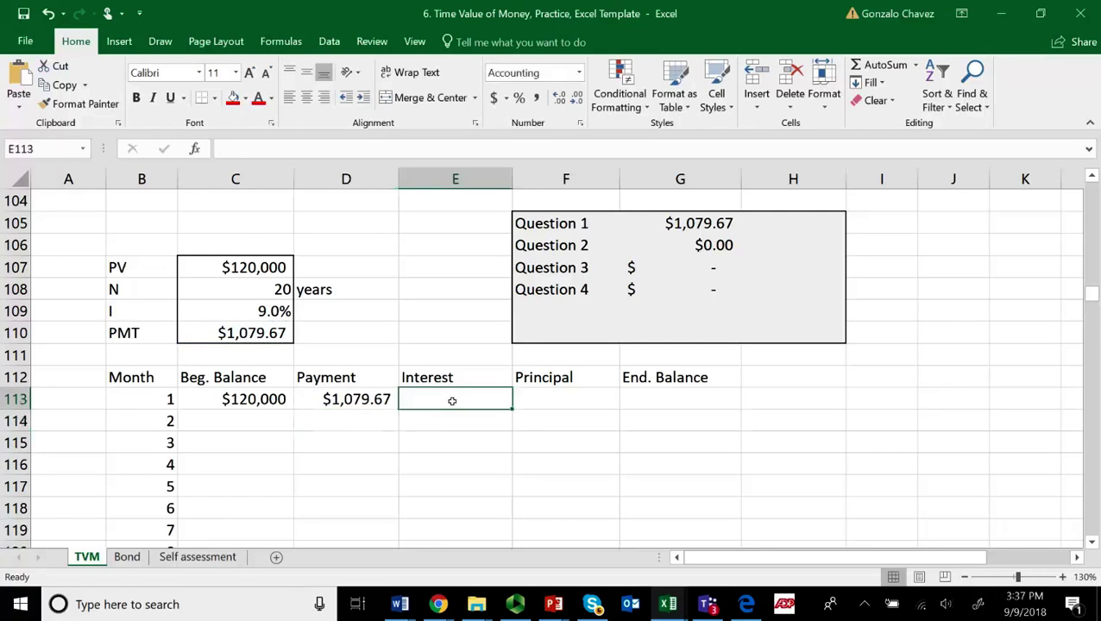
pyautogui.write('=')
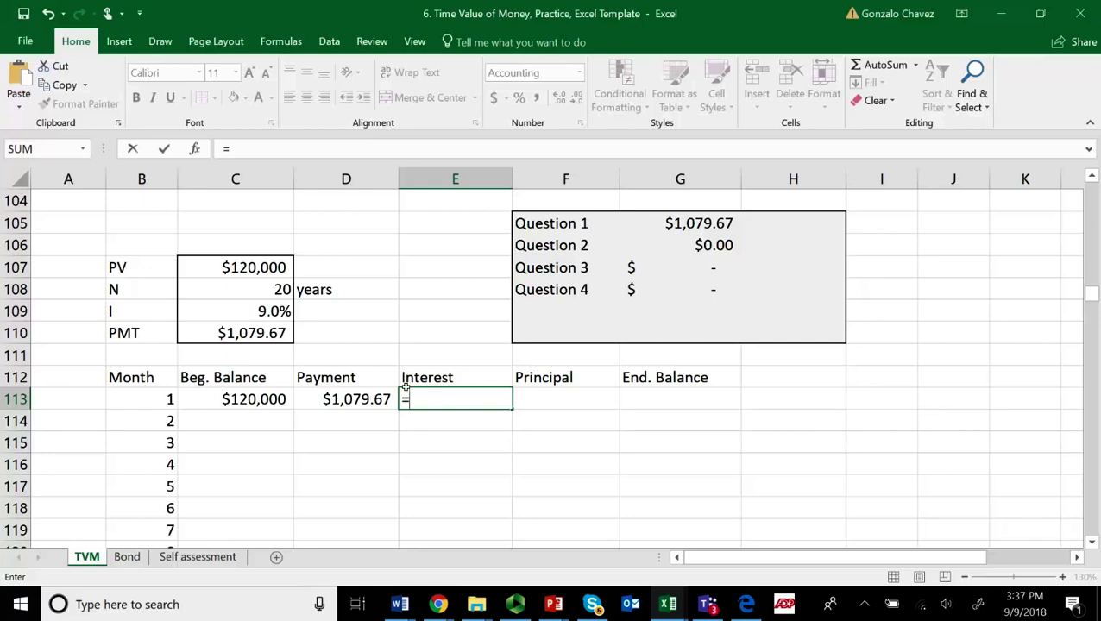
pyautogui.click(261, 315)
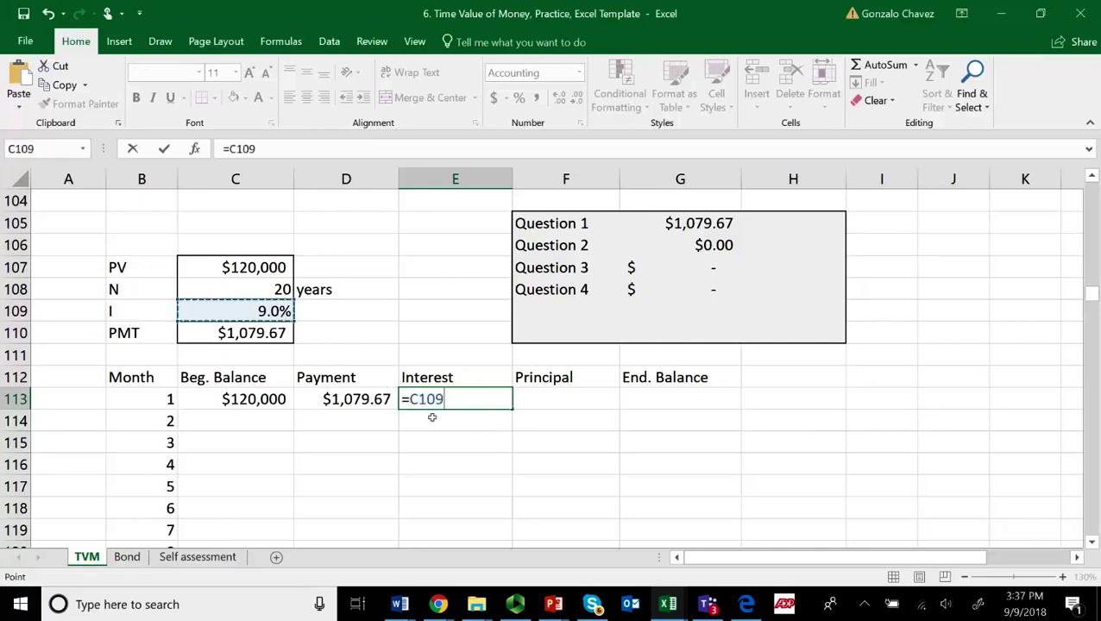
pyautogui.press('F4')
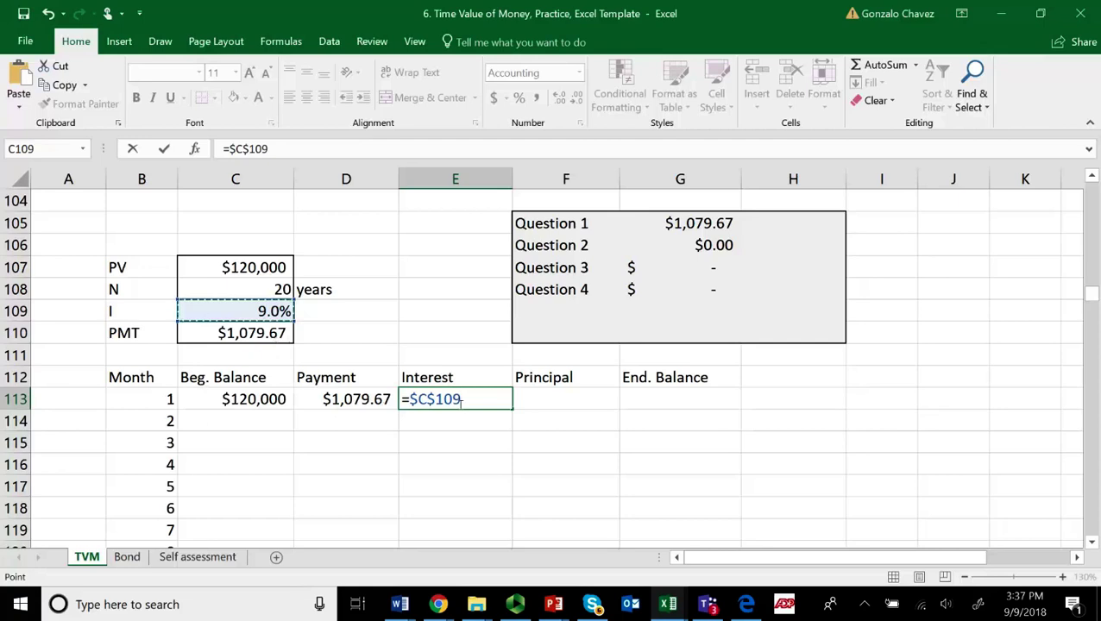
pyautogui.write('/12')
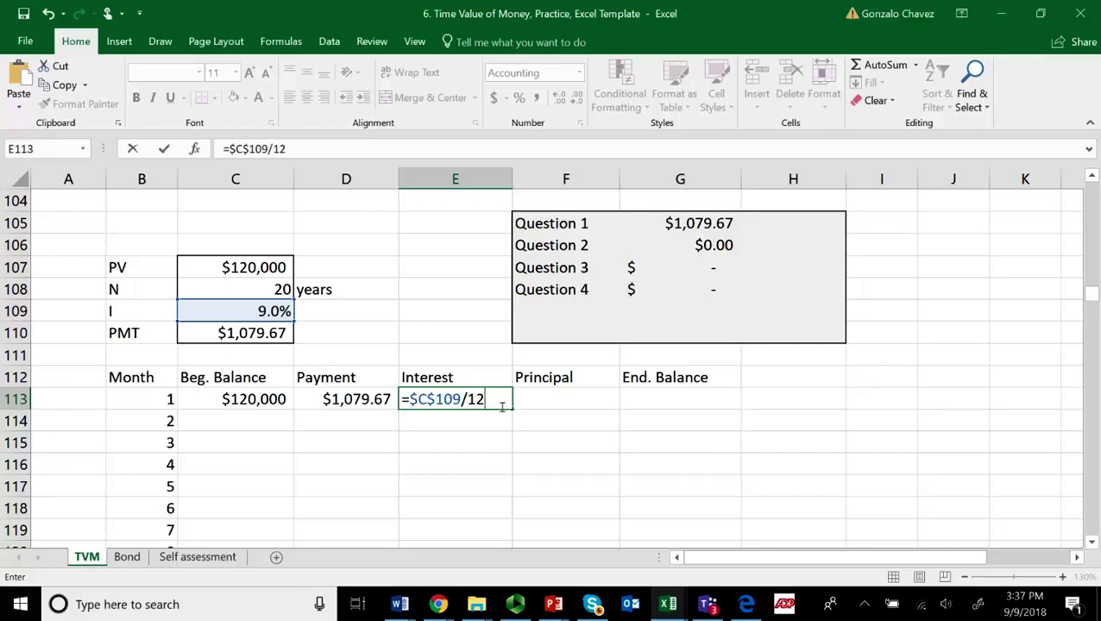
pyautogui.write('*')
pyautogui.click(230, 403)
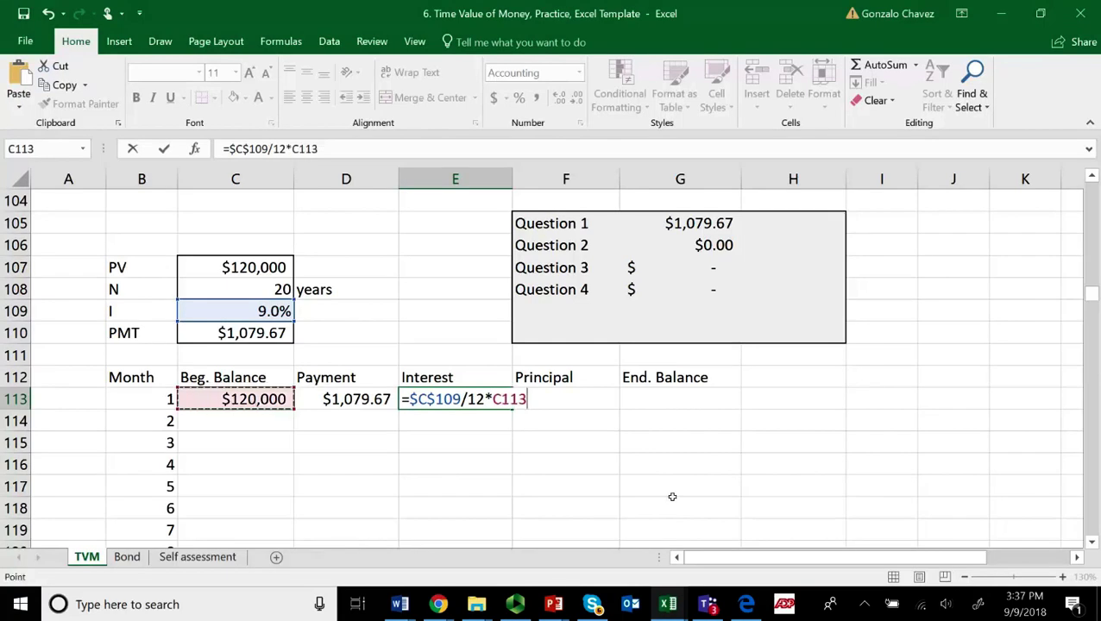
pyautogui.press('Return')
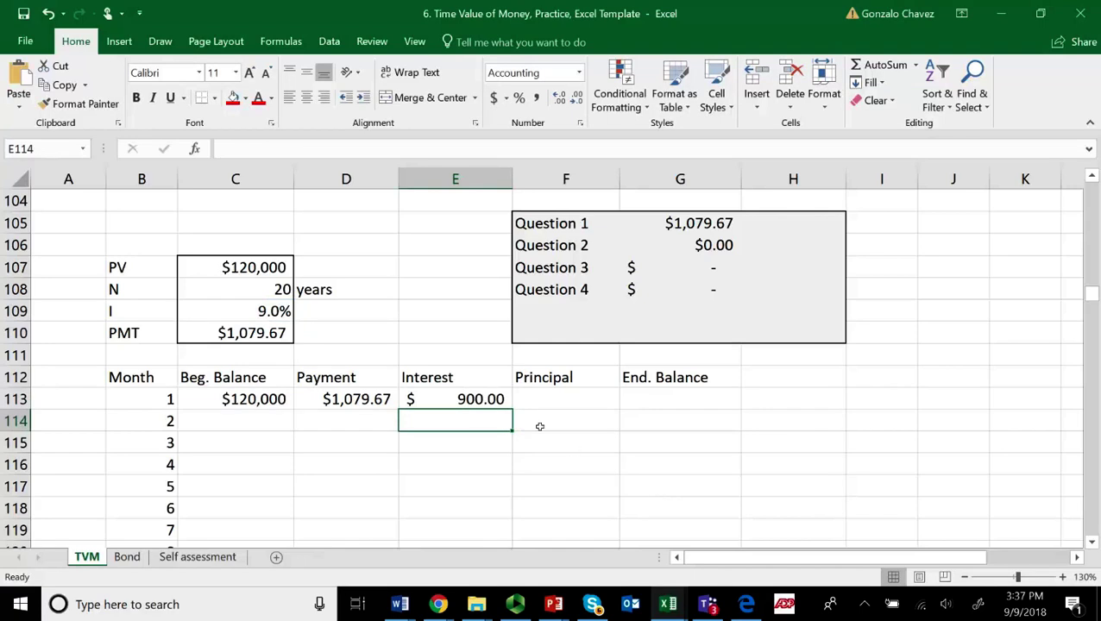
# Calculate month 1's principal in F113 as payment minus interest, =D113-E113, checking the method against the earlier loan table
pyautogui.click(479, 400)
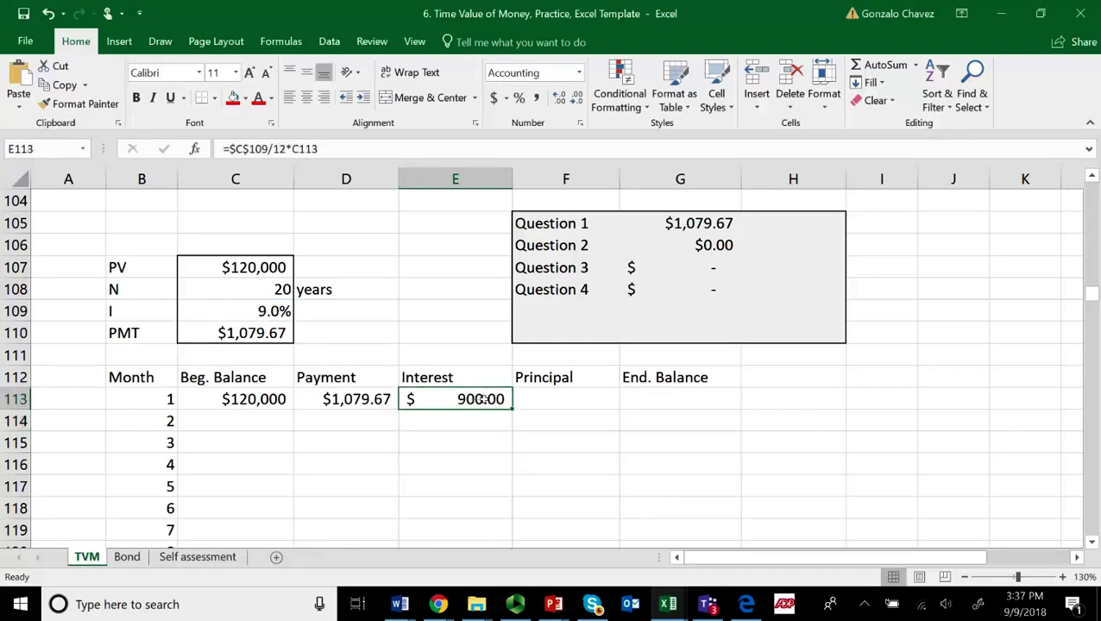
pyautogui.click(345, 404)
pyautogui.click(567, 405)
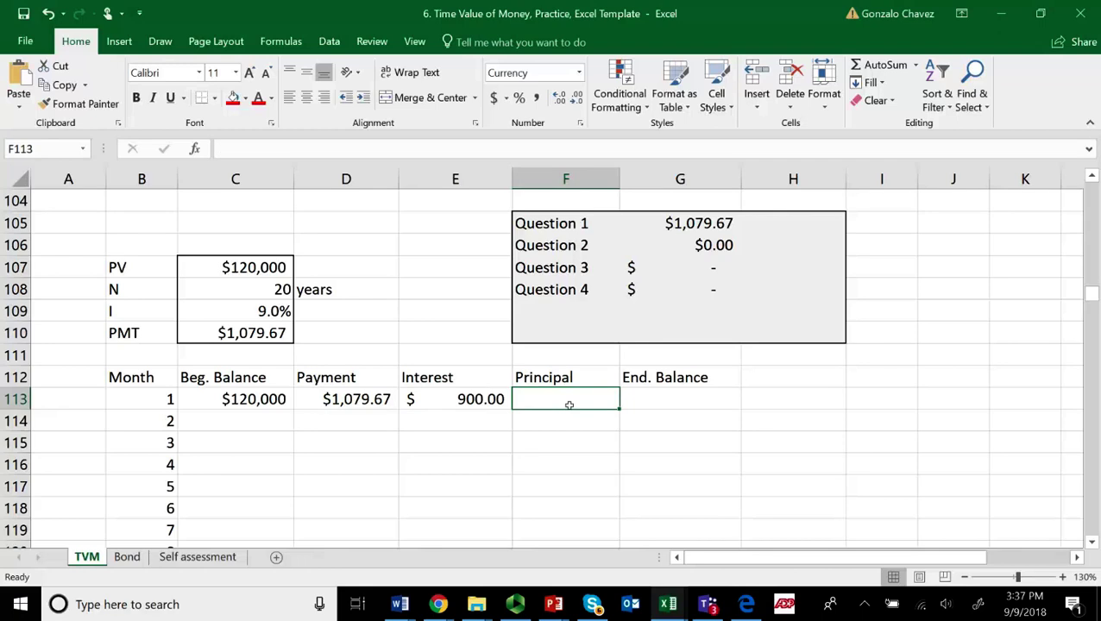
pyautogui.write('=')
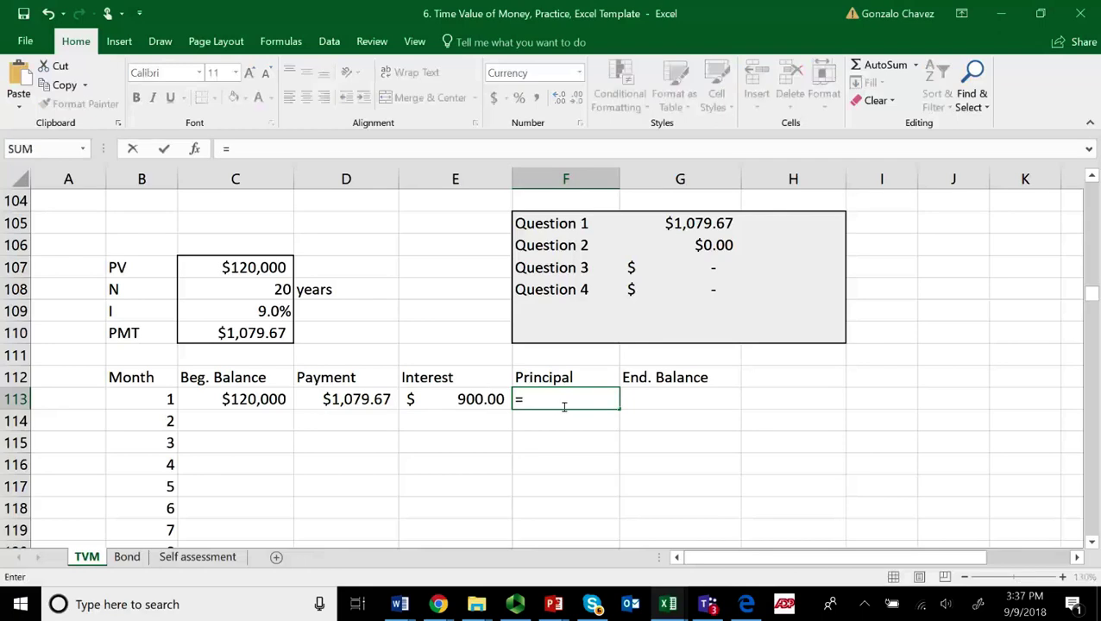
pyautogui.scroll(7, 565, 403)
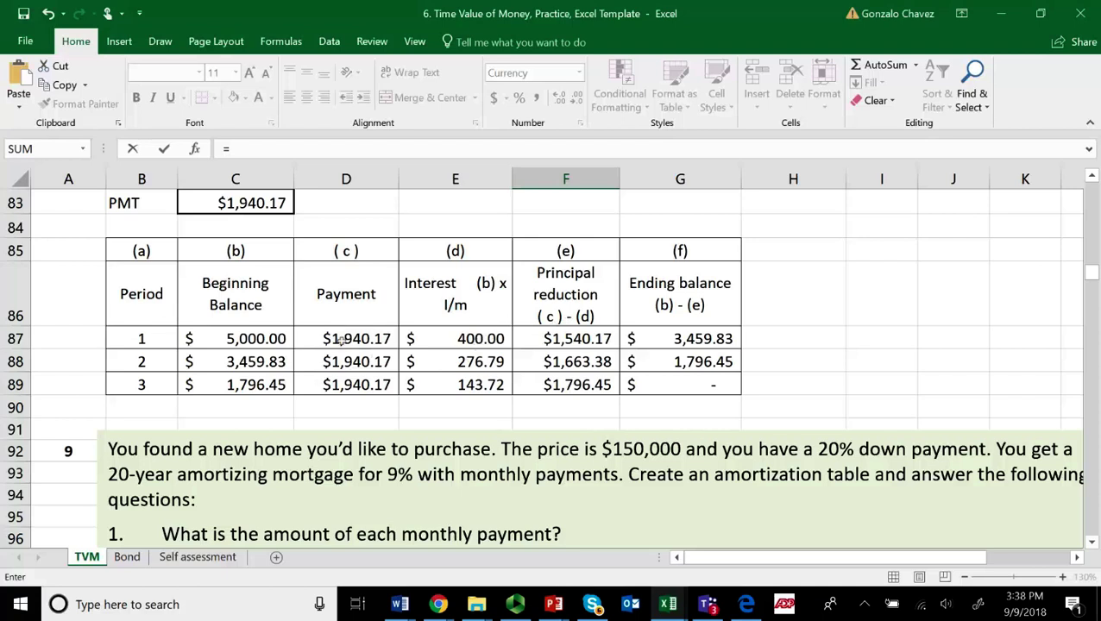
pyautogui.scroll(-7, 652, 386)
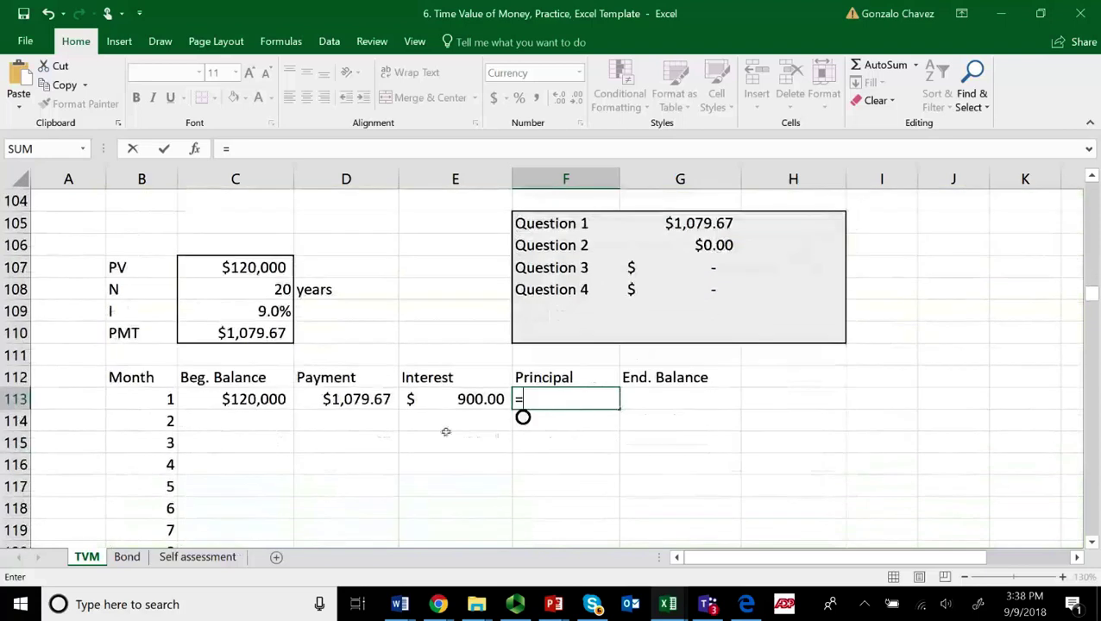
pyautogui.click(378, 400)
pyautogui.write('-')
pyautogui.click(461, 399)
pyautogui.press('Return')
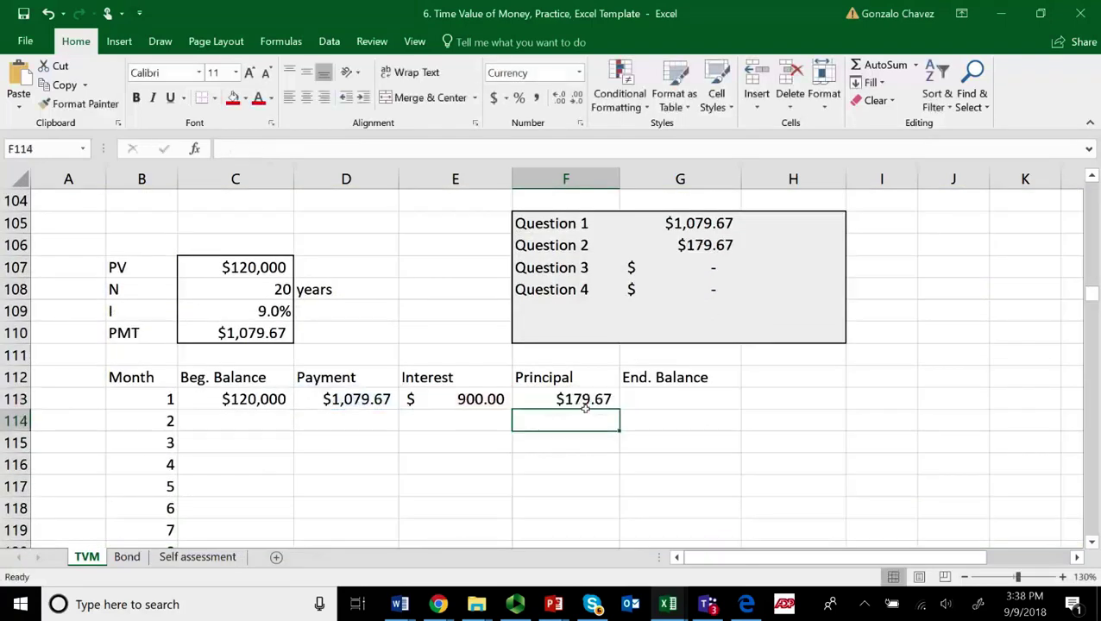
# Calculate month 1's ending balance in G113 as beginning balance minus principal, =C113-F113
pyautogui.click(586, 409)
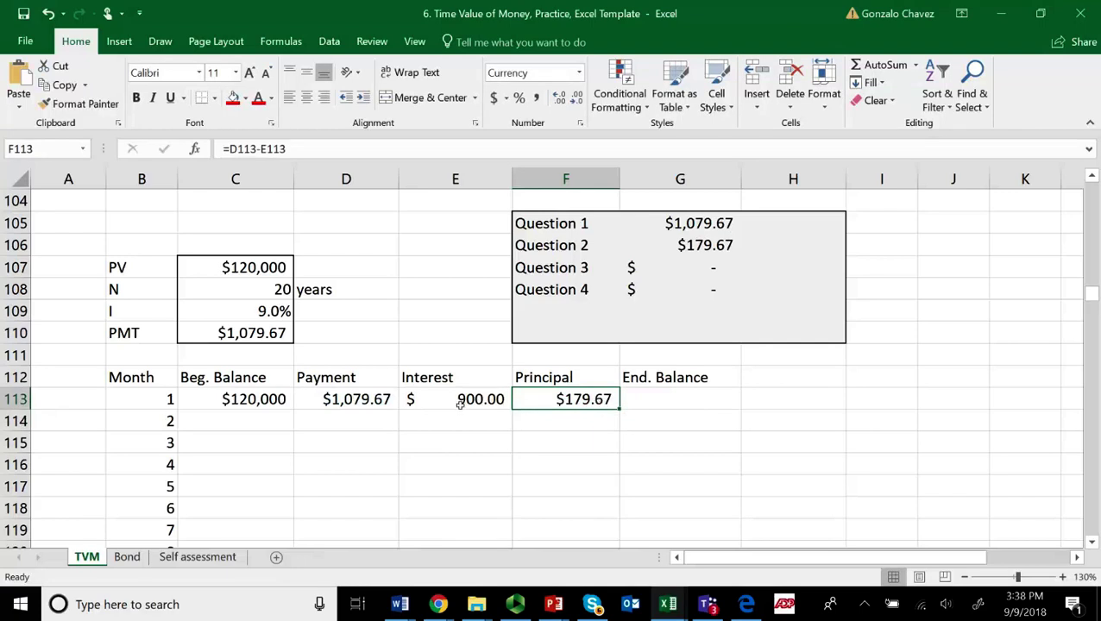
pyautogui.click(664, 397)
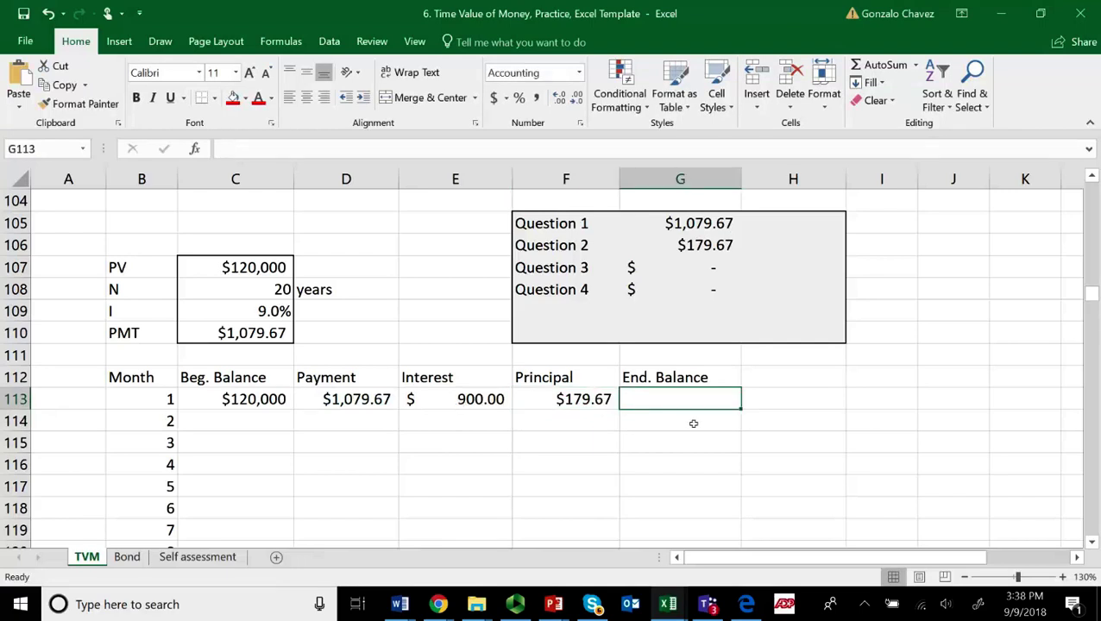
pyautogui.write('=')
pyautogui.click(262, 402)
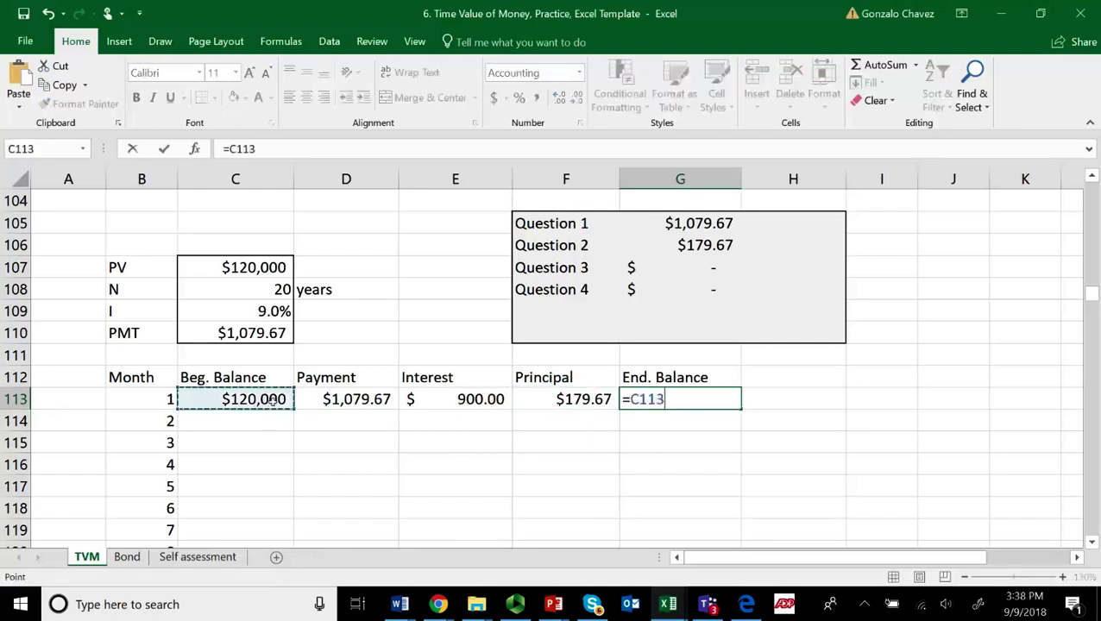
pyautogui.write('-')
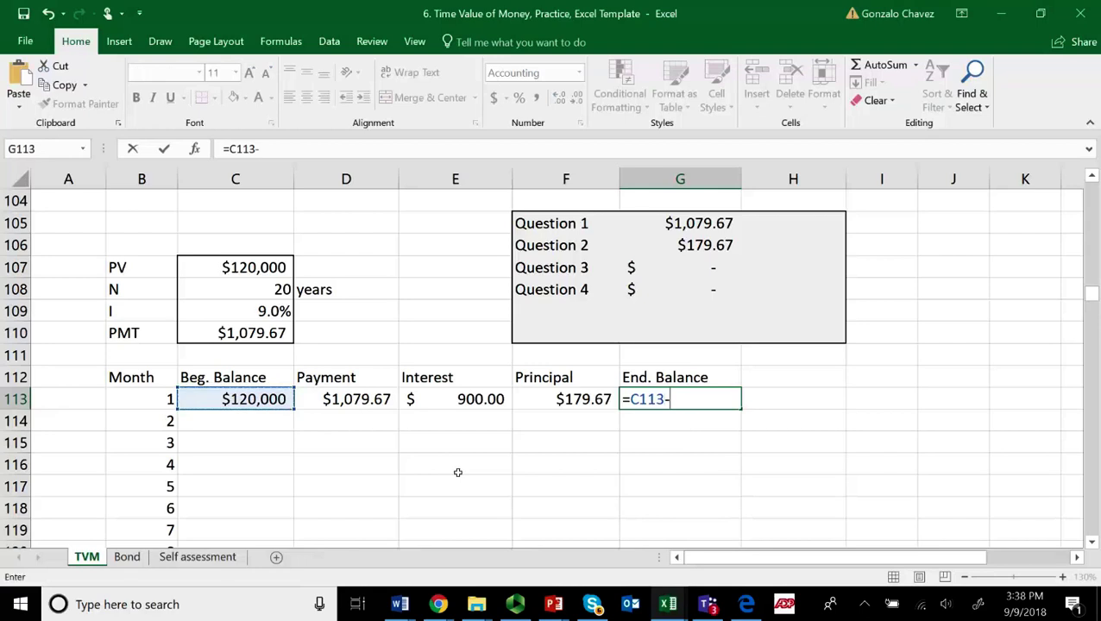
pyautogui.click(576, 398)
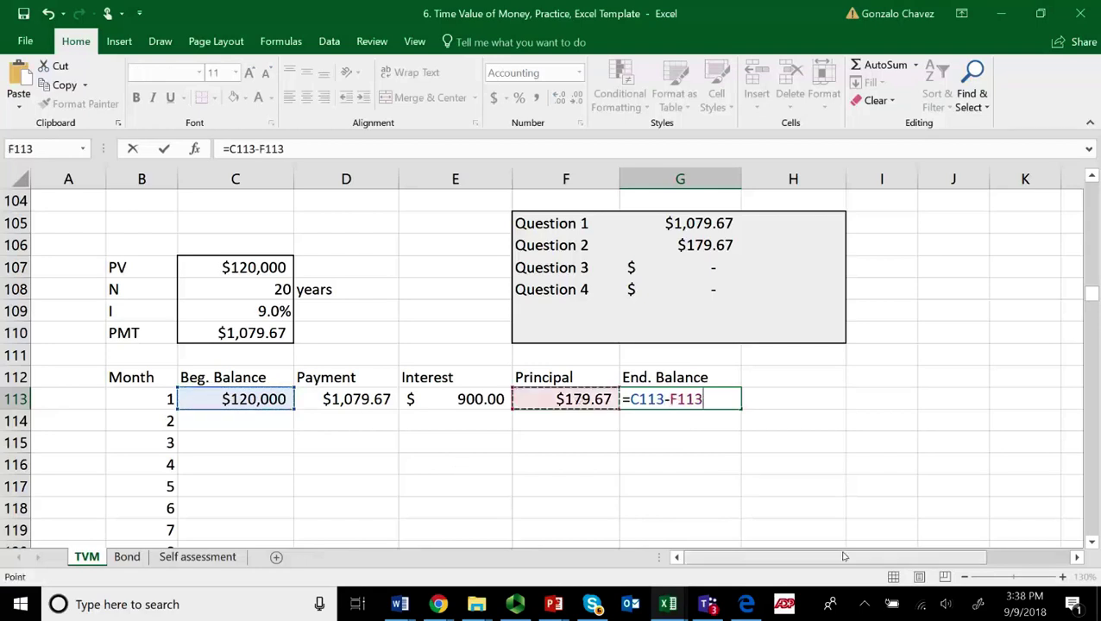
pyautogui.press('Return')
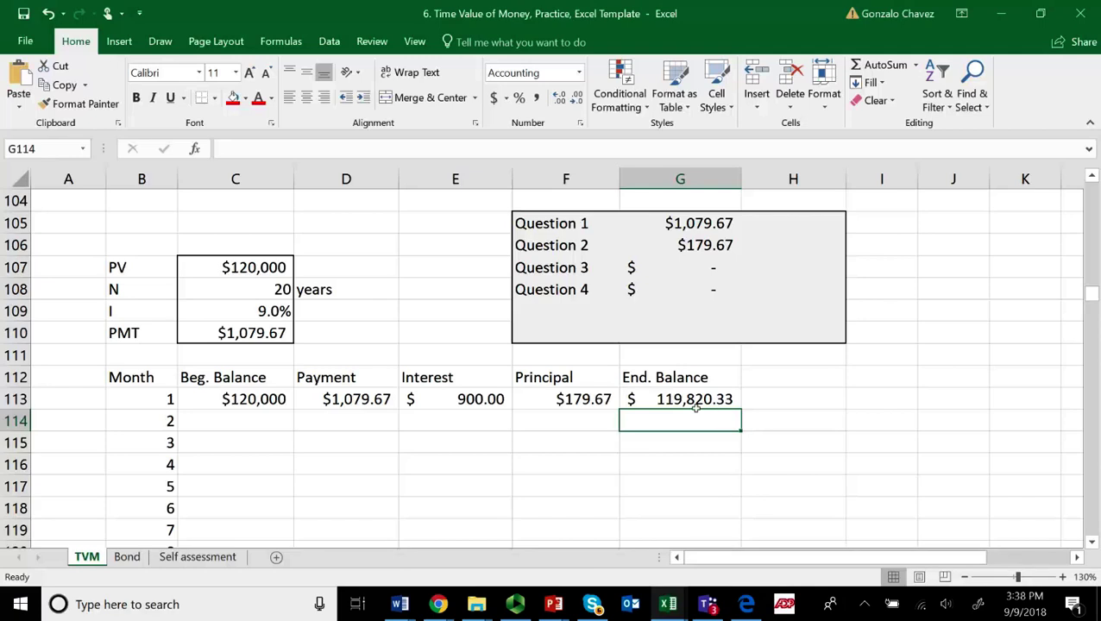
# Build the month 2 row by setting C114 to =G113 and filling the D113:G113 formulas down to row 114
pyautogui.click(240, 424)
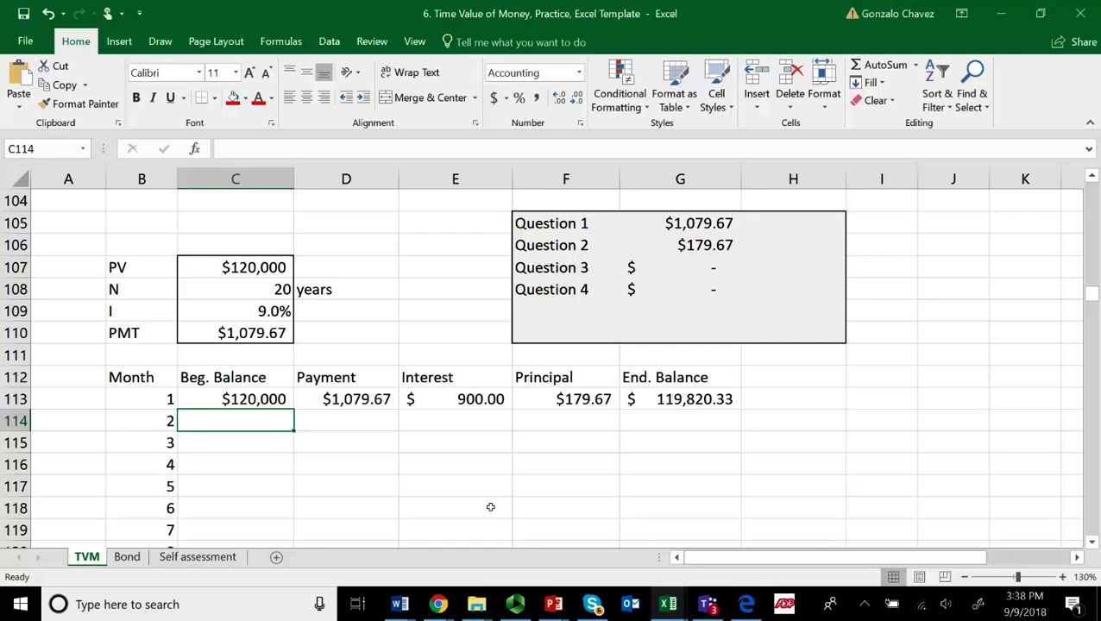
pyautogui.write('=')
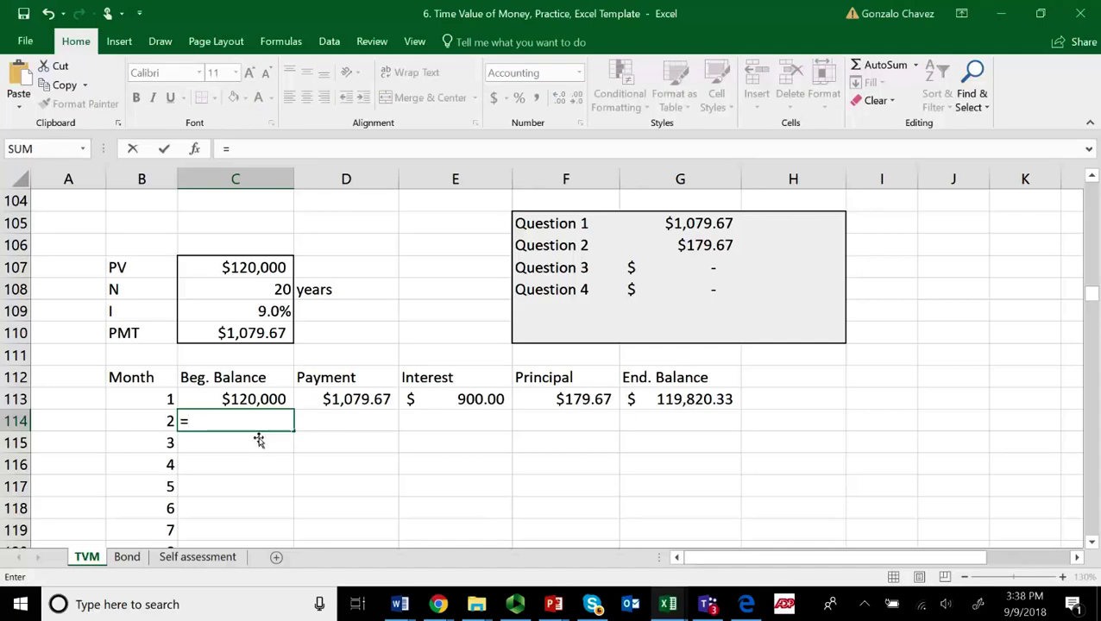
pyautogui.click(678, 397)
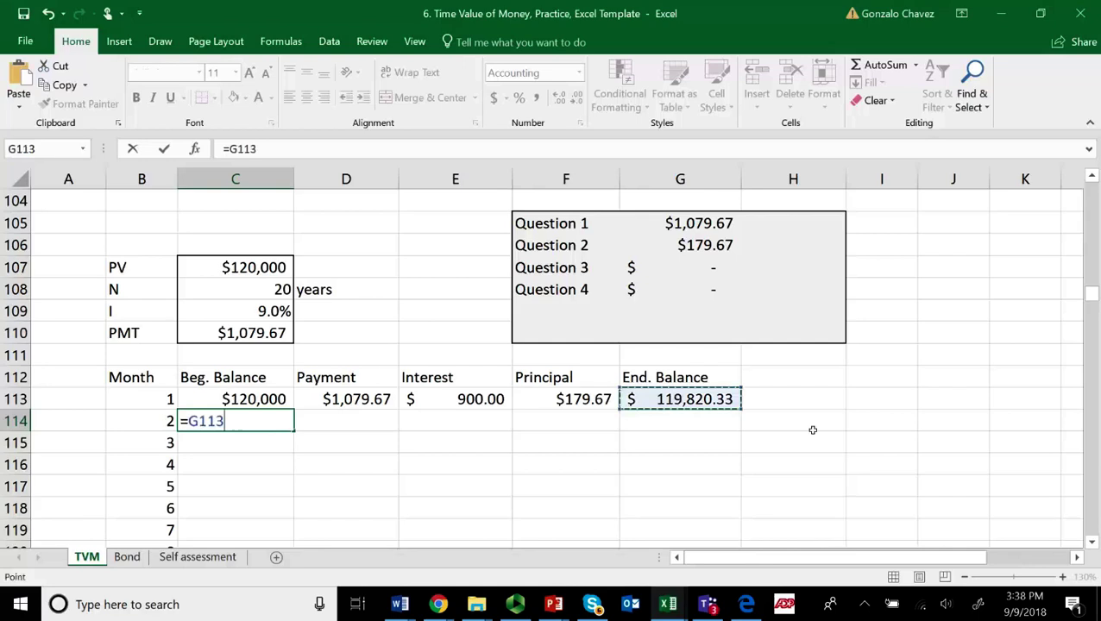
pyautogui.press('Return')
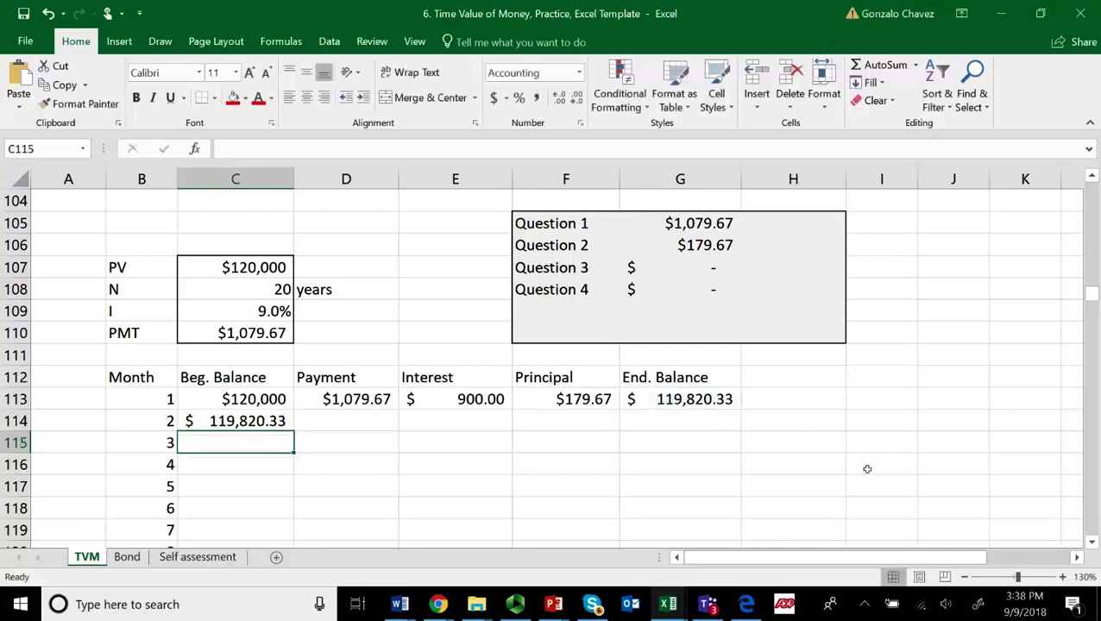
pyautogui.moveTo(356, 399); pyautogui.dragTo(757, 431)
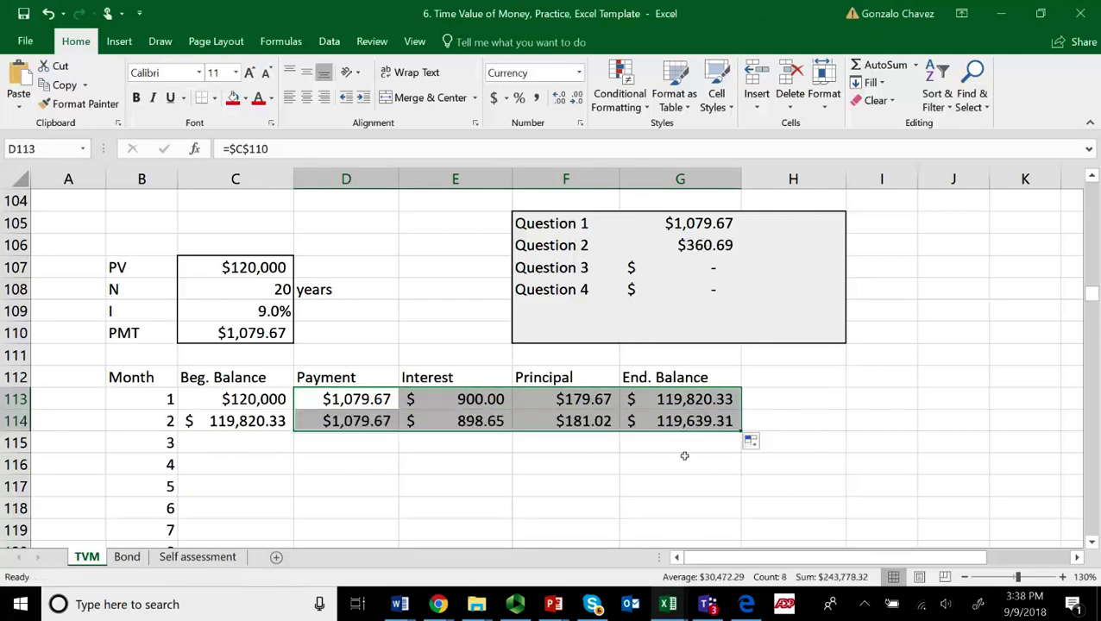
pyautogui.click(322, 445)
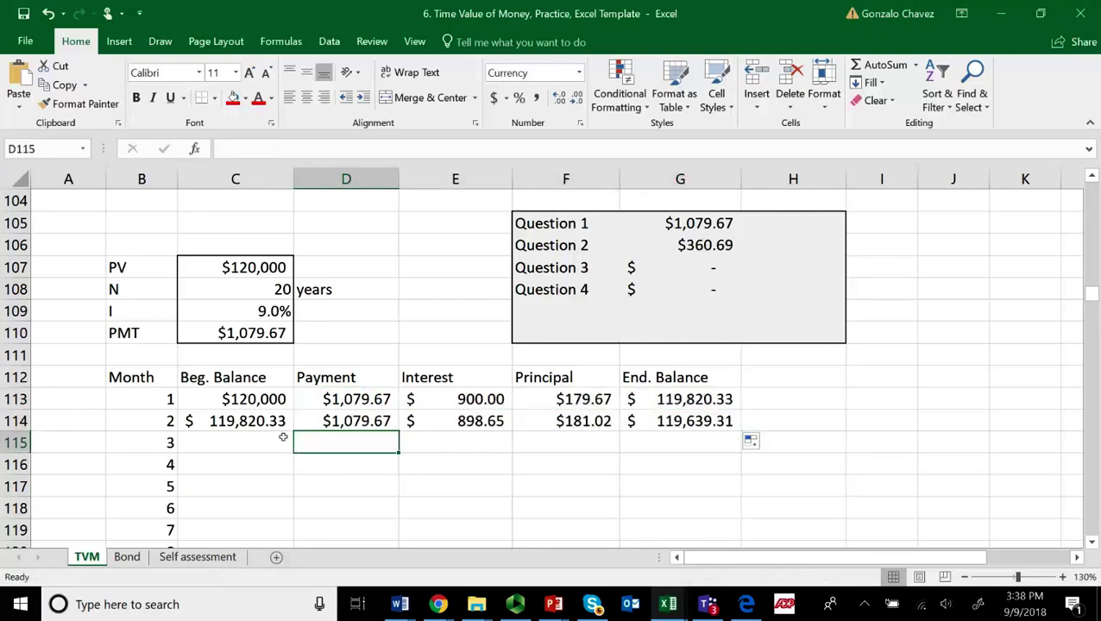
# Fill the month 2 formulas in C114:G114 down through month 240 in row 352 to complete the amortization table
pyautogui.click(227, 423)
pyautogui.moveTo(290, 423); pyautogui.dragTo(657, 431)
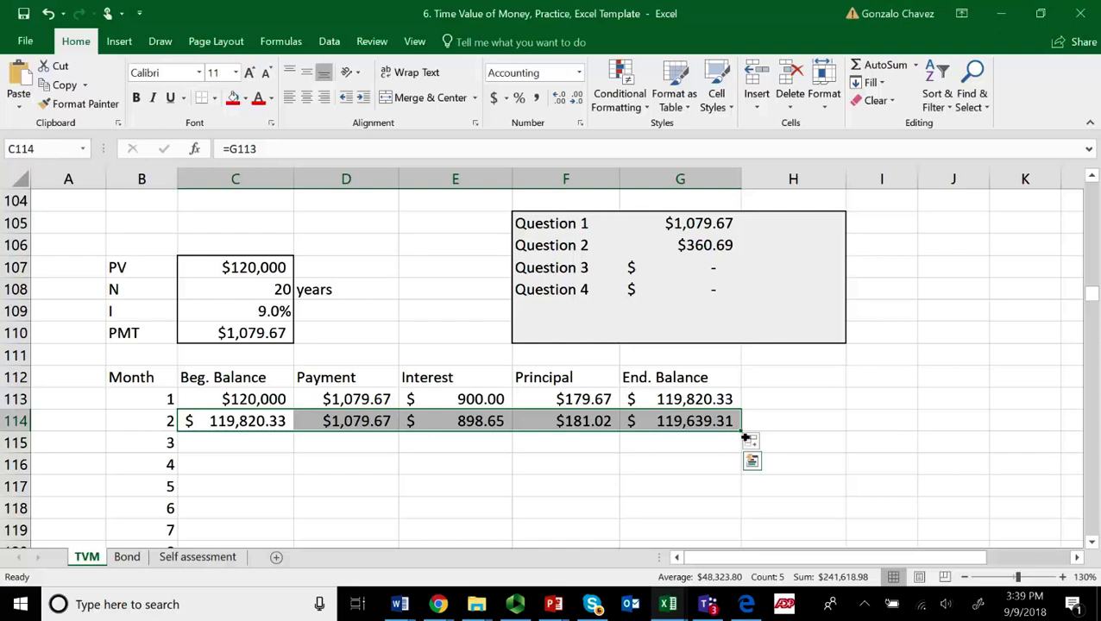
pyautogui.doubleClick(746, 437)
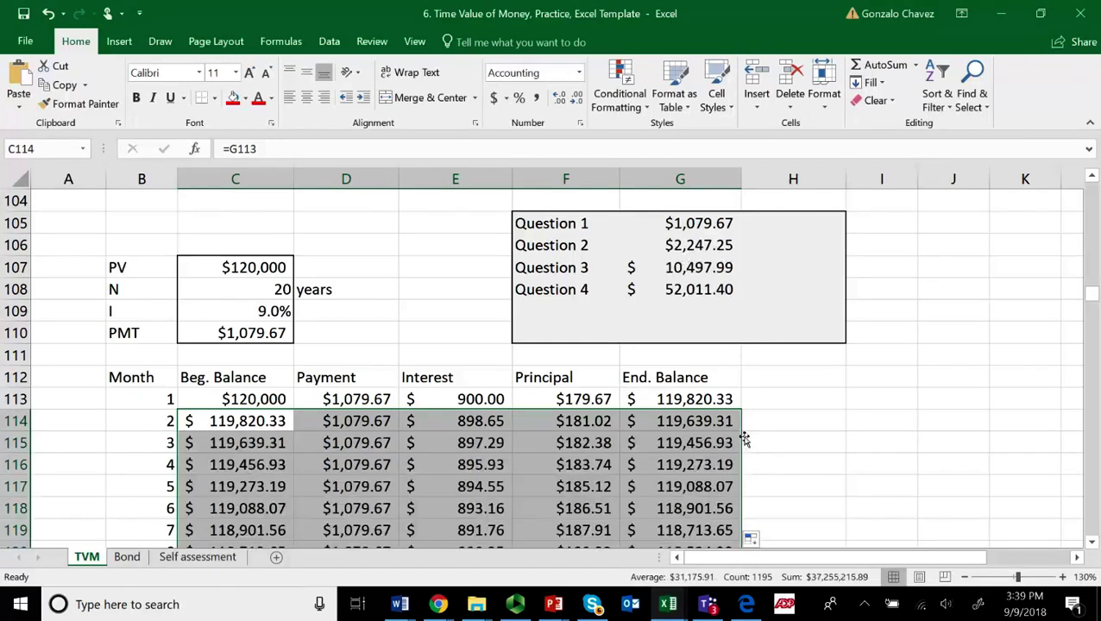
# Examine the filled amortization schedule through month 240 and check the final ending balance in G352
pyautogui.scroll(-12, 742, 441)
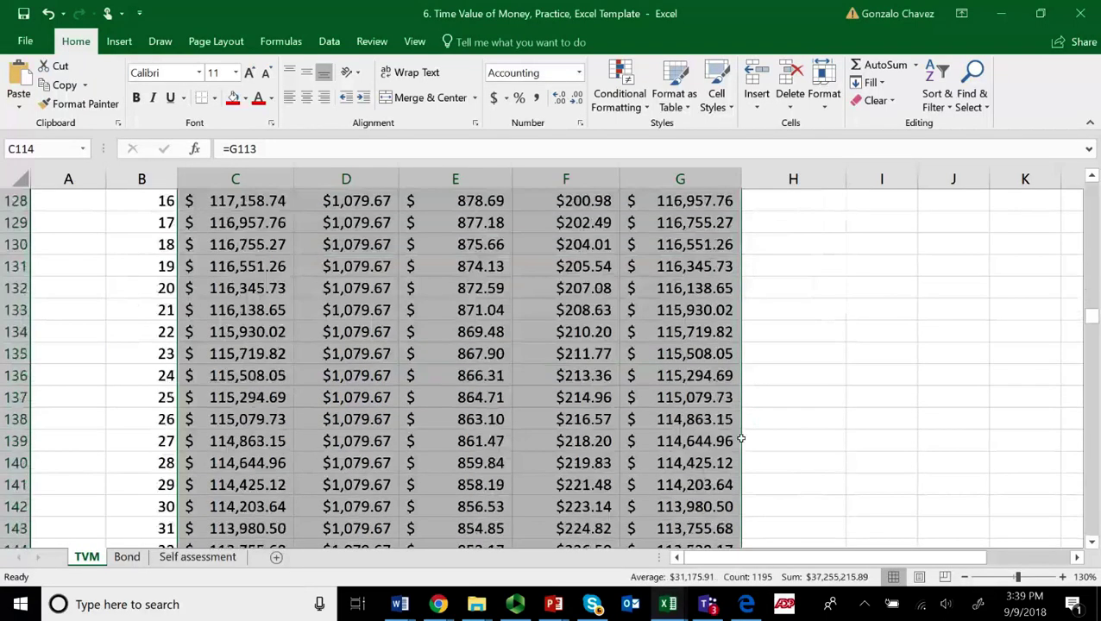
pyautogui.scroll(-20, 742, 436)
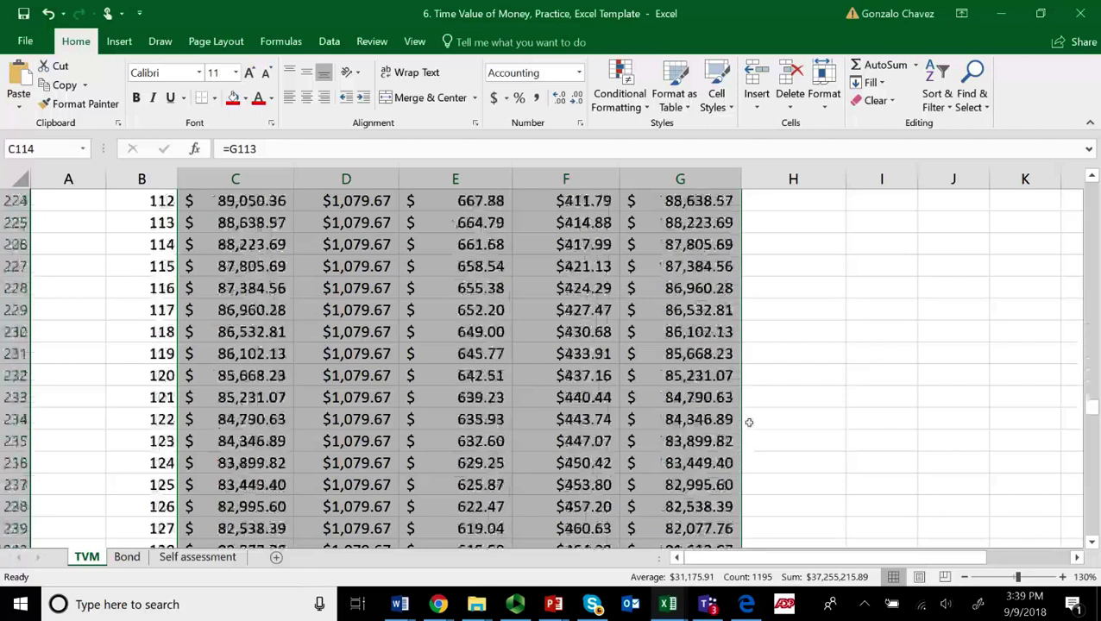
pyautogui.scroll(-14, 747, 423)
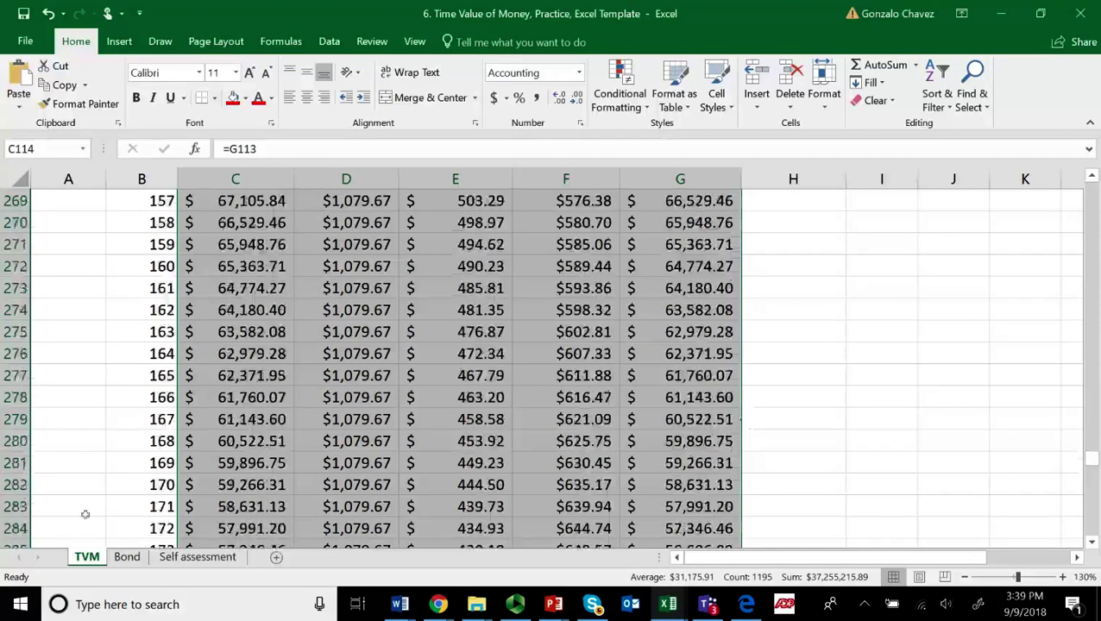
pyautogui.scroll(-14, 557, 457)
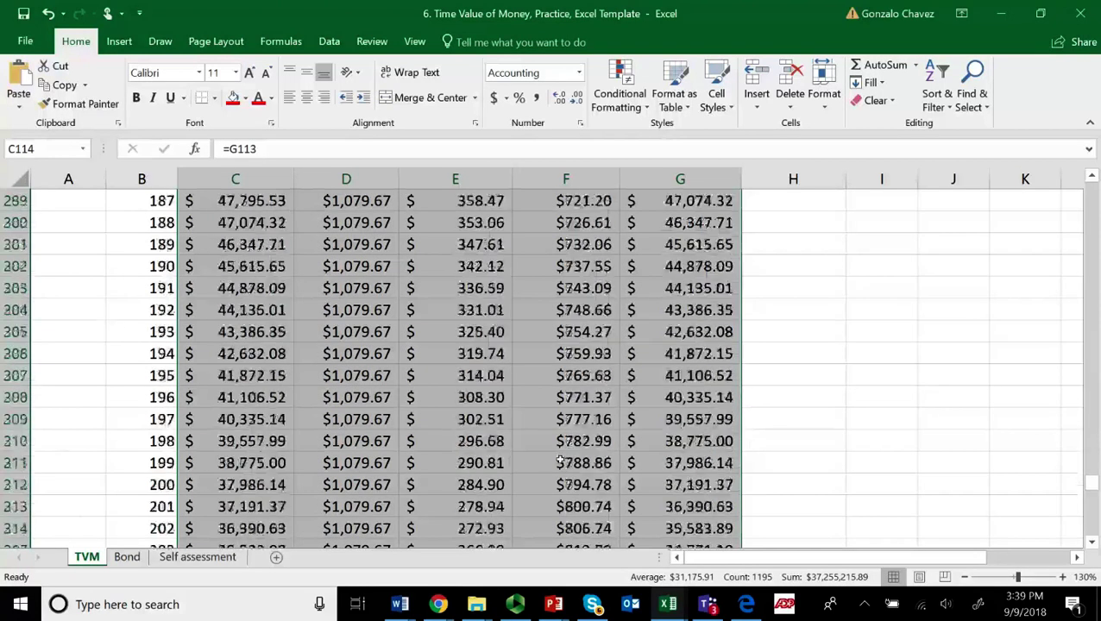
pyautogui.scroll(-13, 561, 456)
pyautogui.scroll(3, 566, 442)
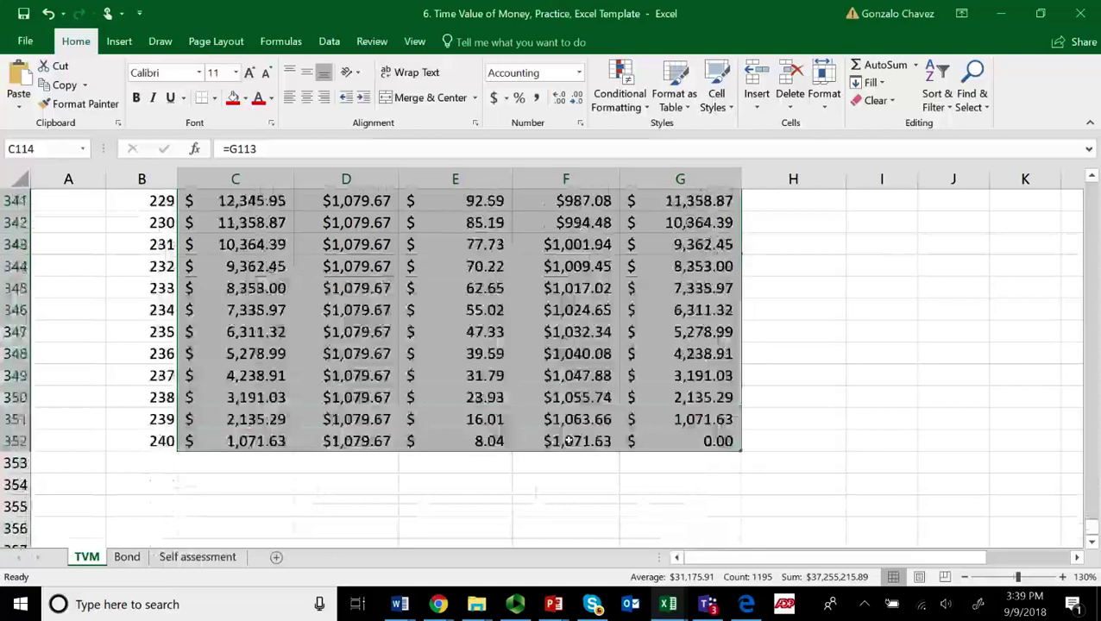
pyautogui.click(695, 447)
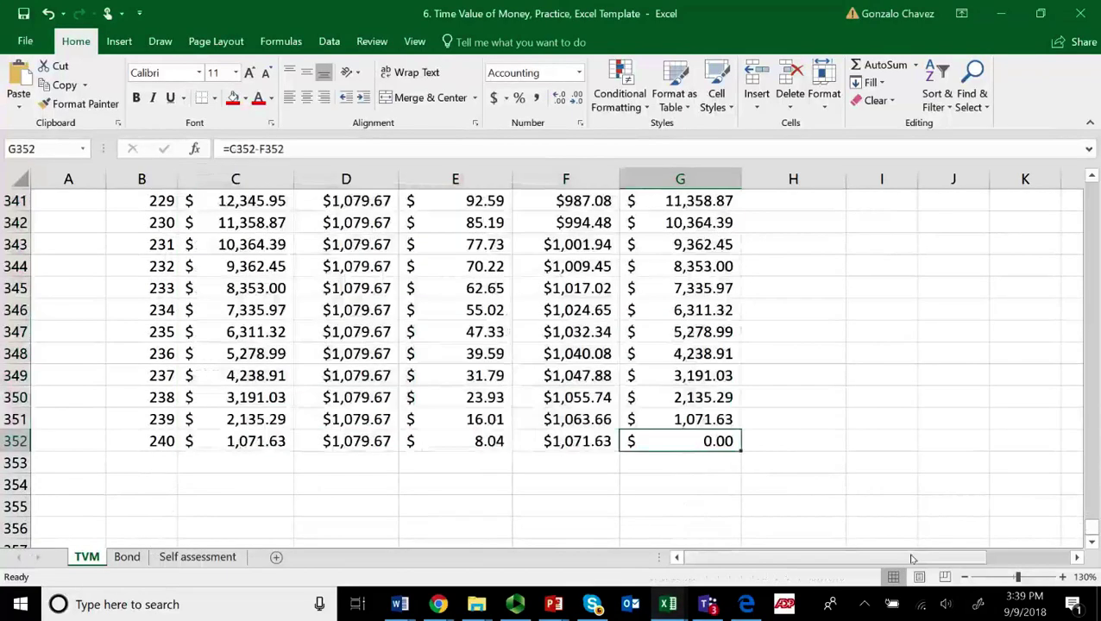
pyautogui.scroll(5, 894, 562)
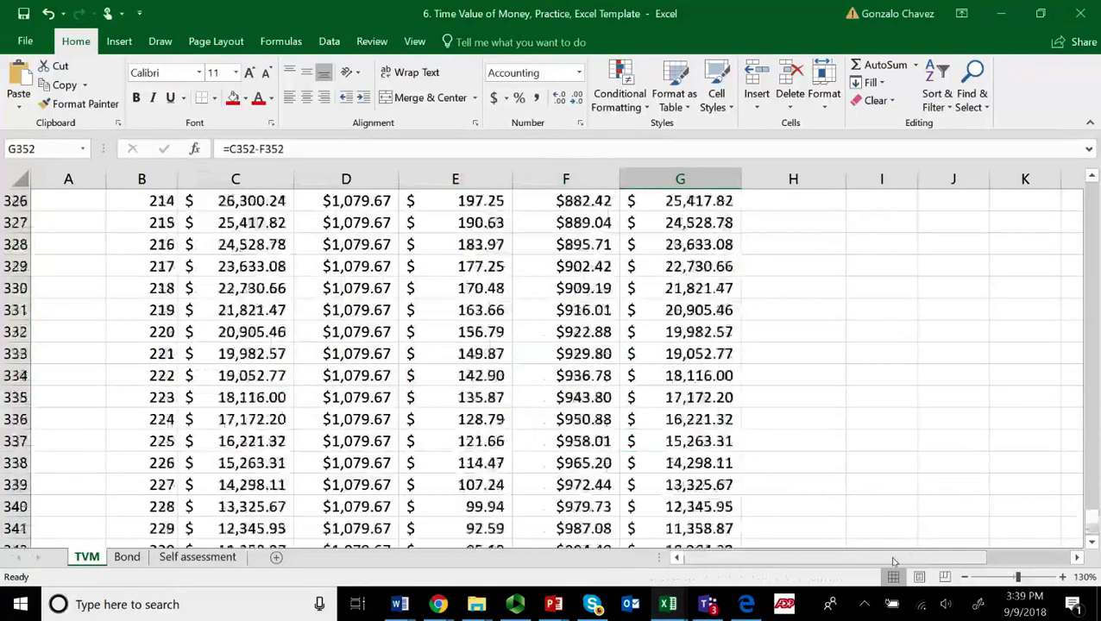
pyautogui.scroll(-5, 824, 548)
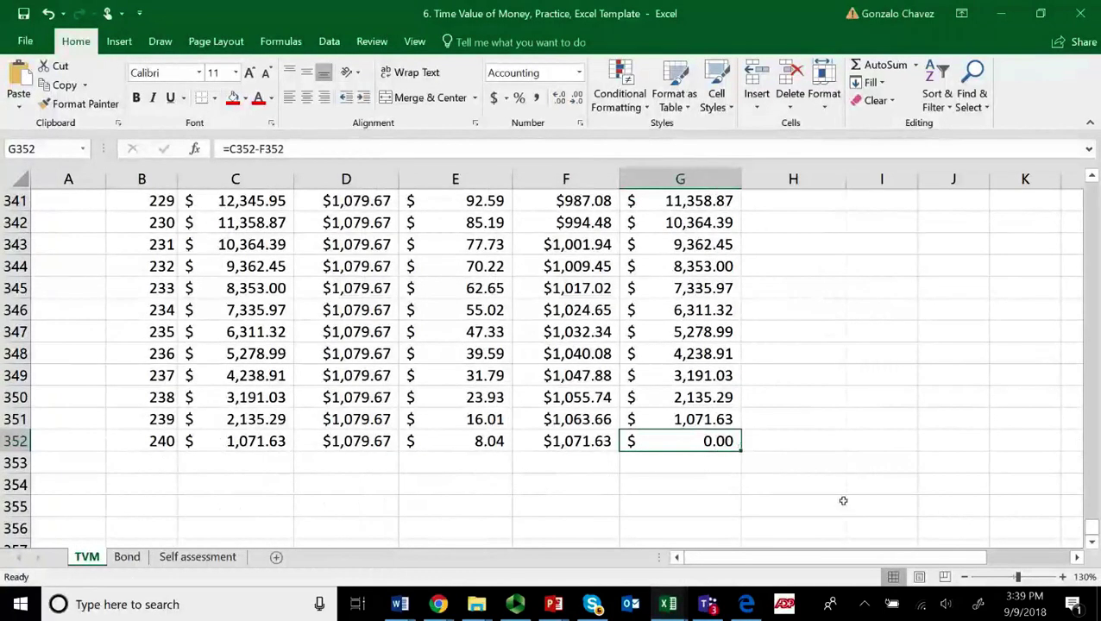
pyautogui.scroll(20, 843, 505)
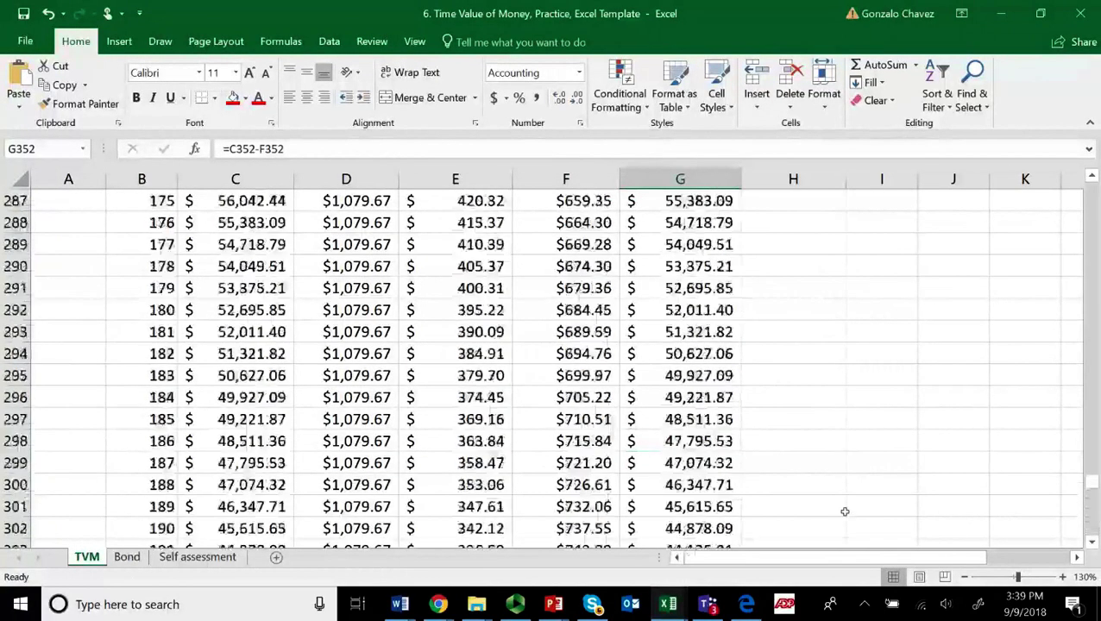